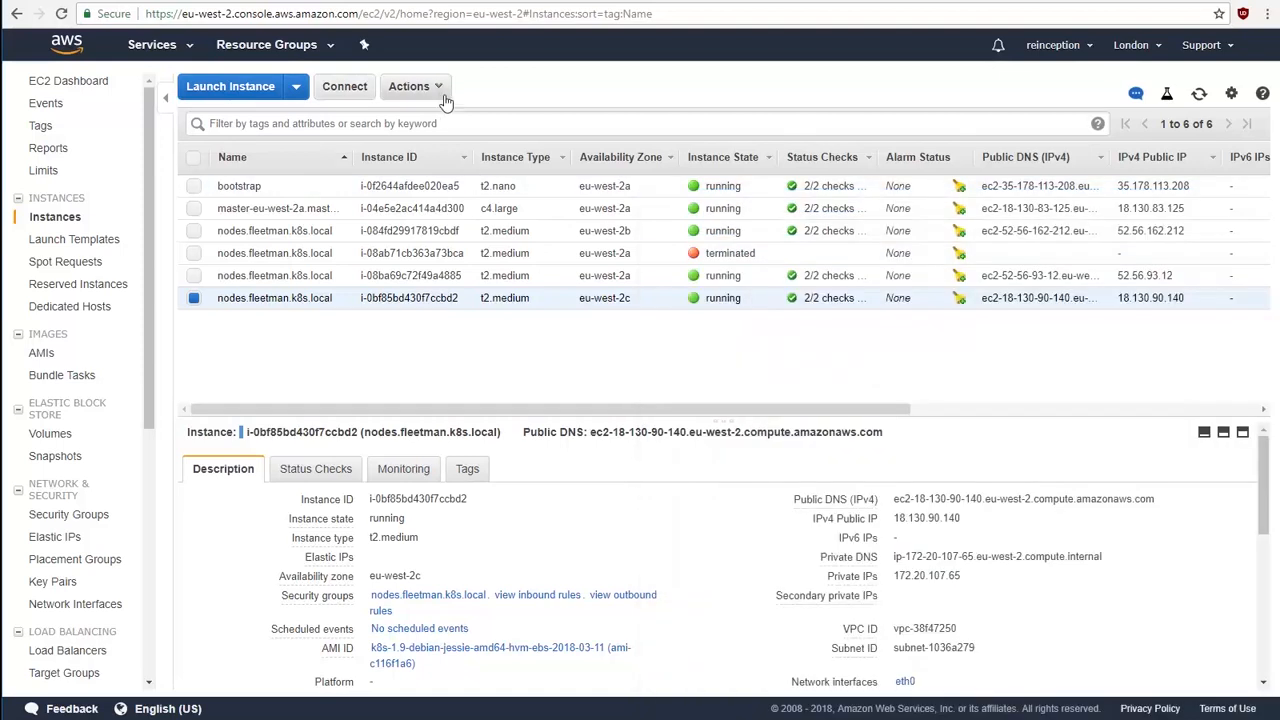
Step: Terminate the selected nodes.fleetman.k8s.local instance in the eu-west-2c availability zone
click(443, 95)
mouse_move(470, 177)
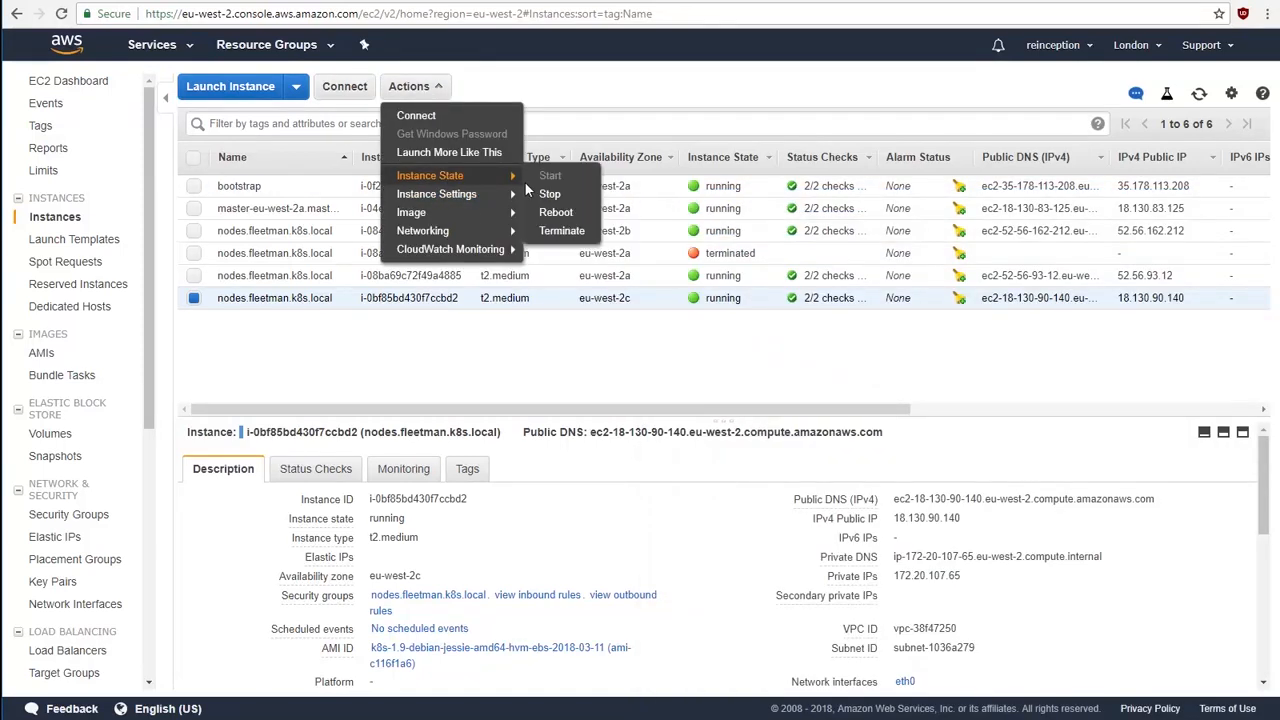
click(541, 232)
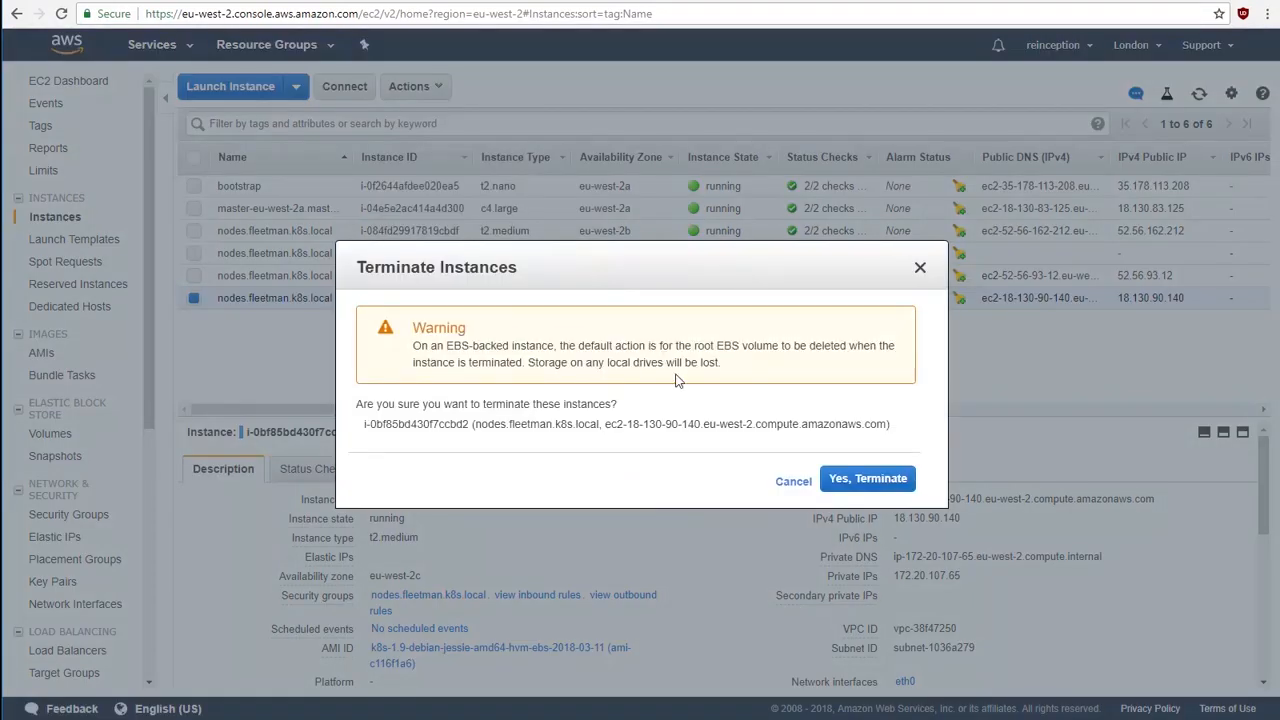
click(867, 479)
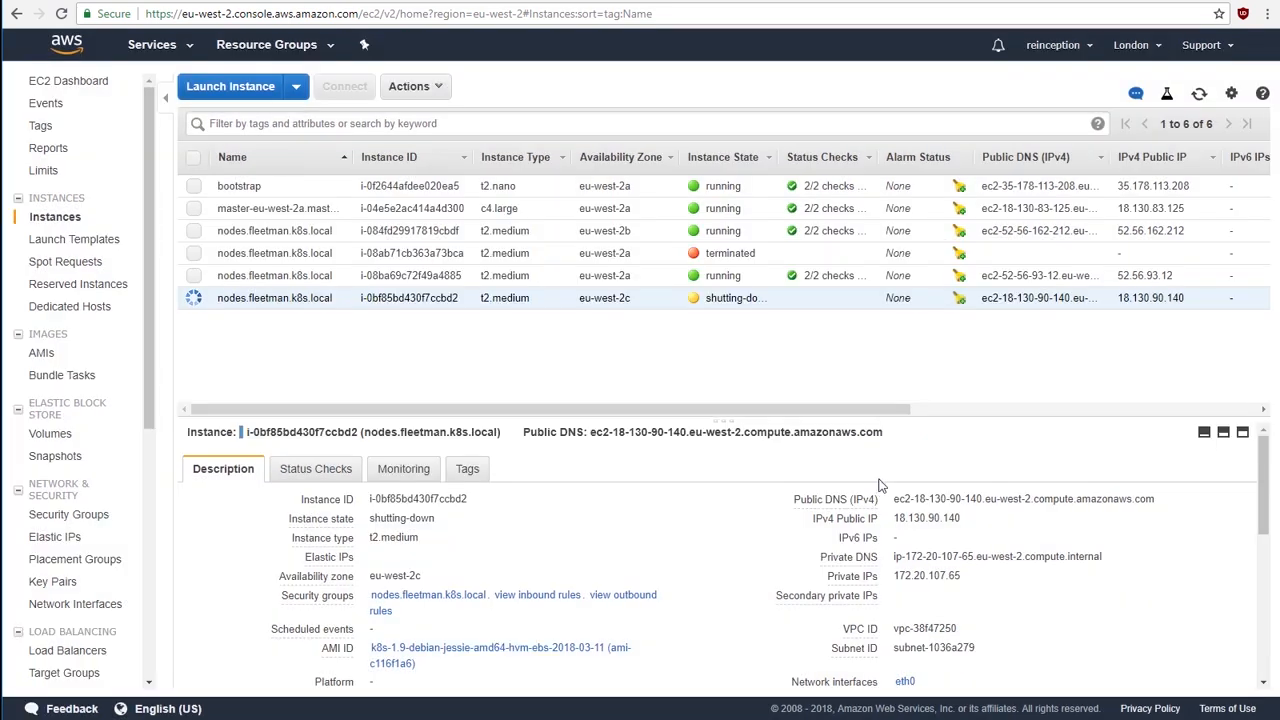
Step: Switch to the Fleet Management site and reload it to check the vehicle list and map
key(alt+Tab)
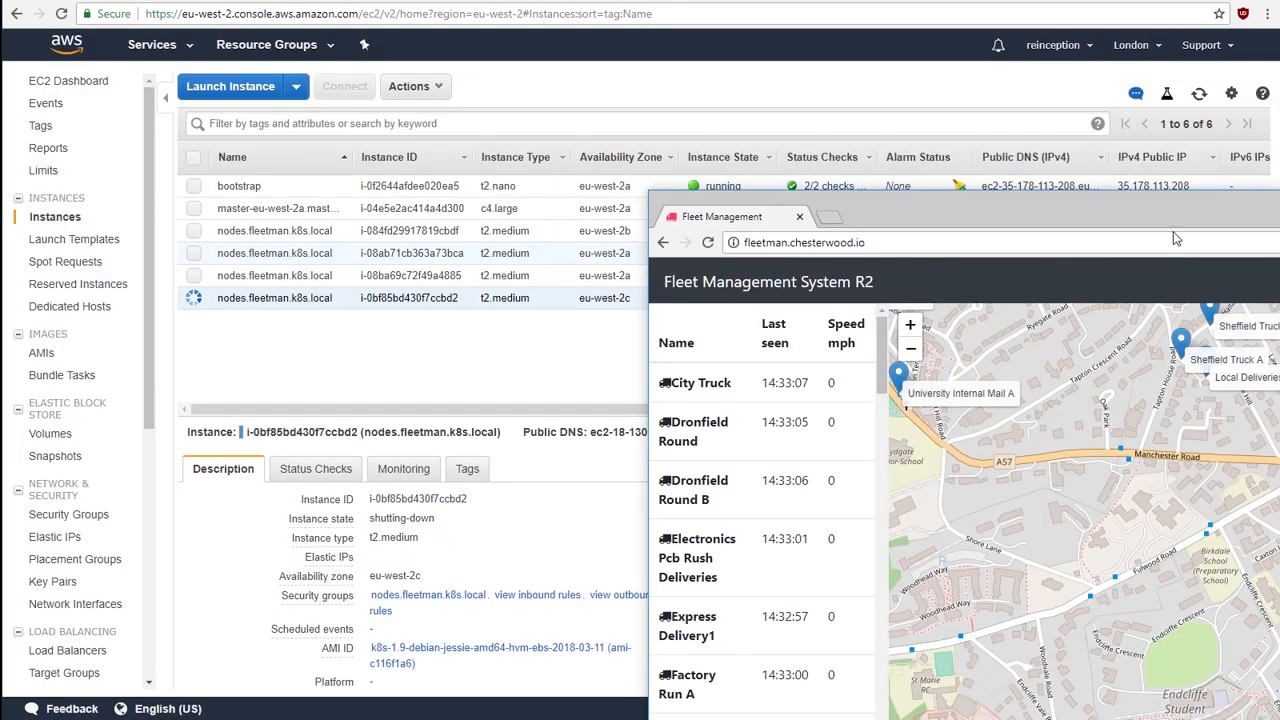
click(711, 241)
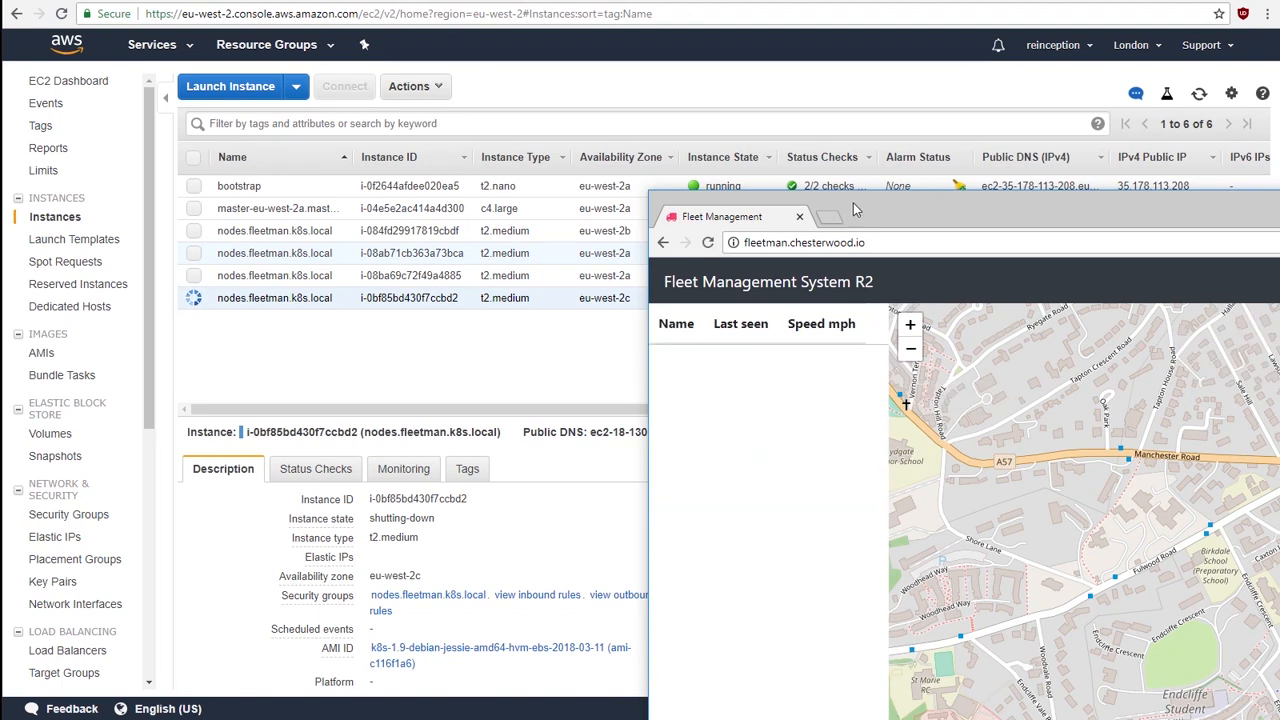
drag(855, 207, 773, 133)
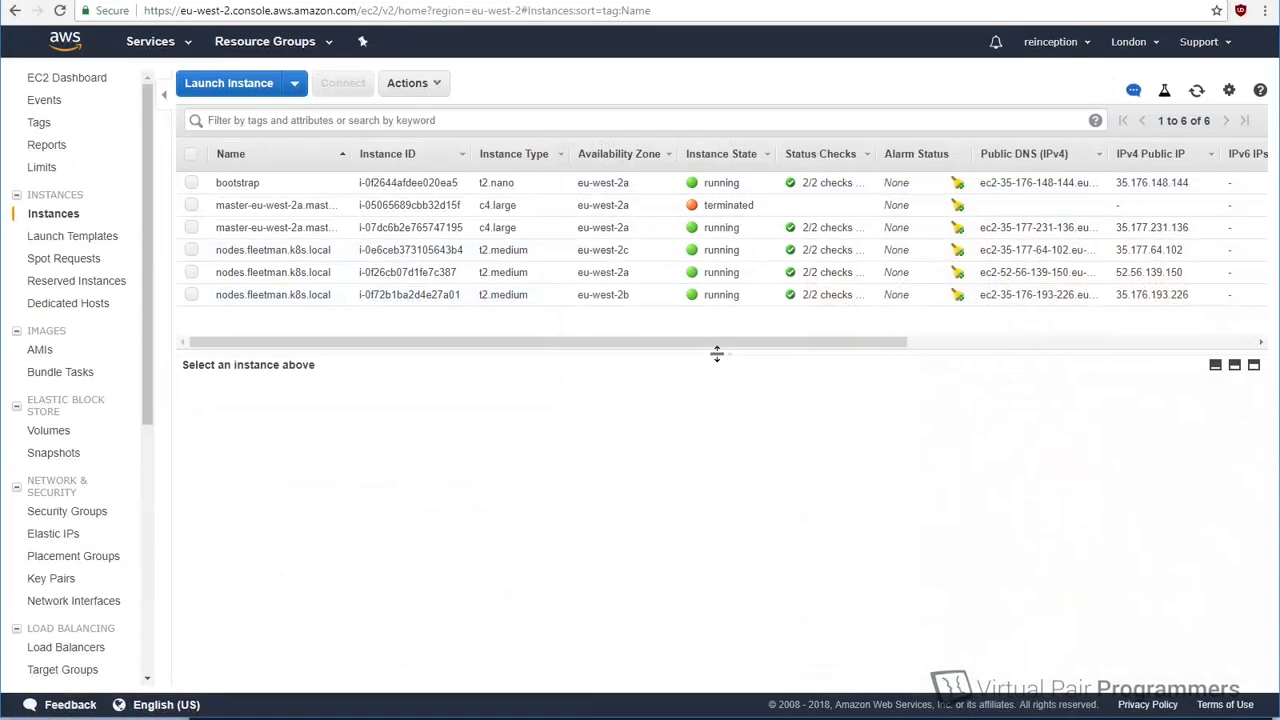
Step: Select the three nodes.fleetman.k8s.local instances in the EC2 console to compare their CloudWatch metrics
mouse_move(715, 325)
mouse_down()
mouse_move(714, 306)
mouse_move(717, 333)
mouse_up()
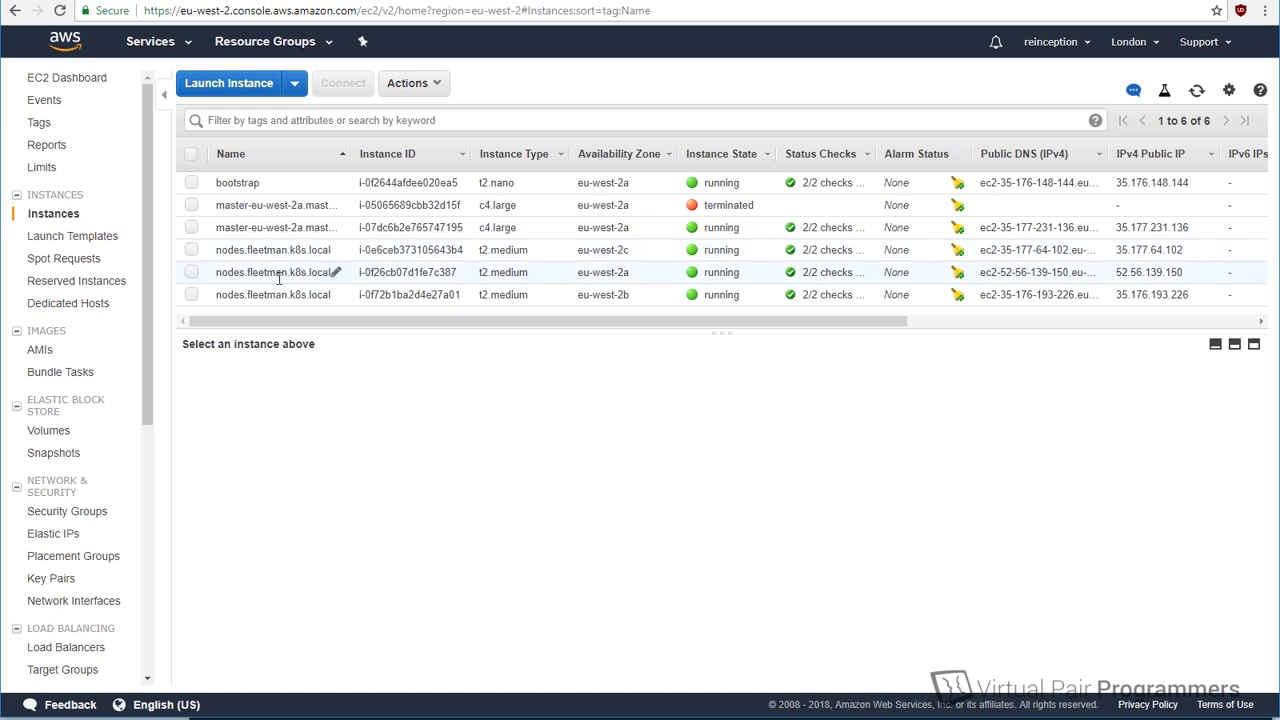
click(191, 250)
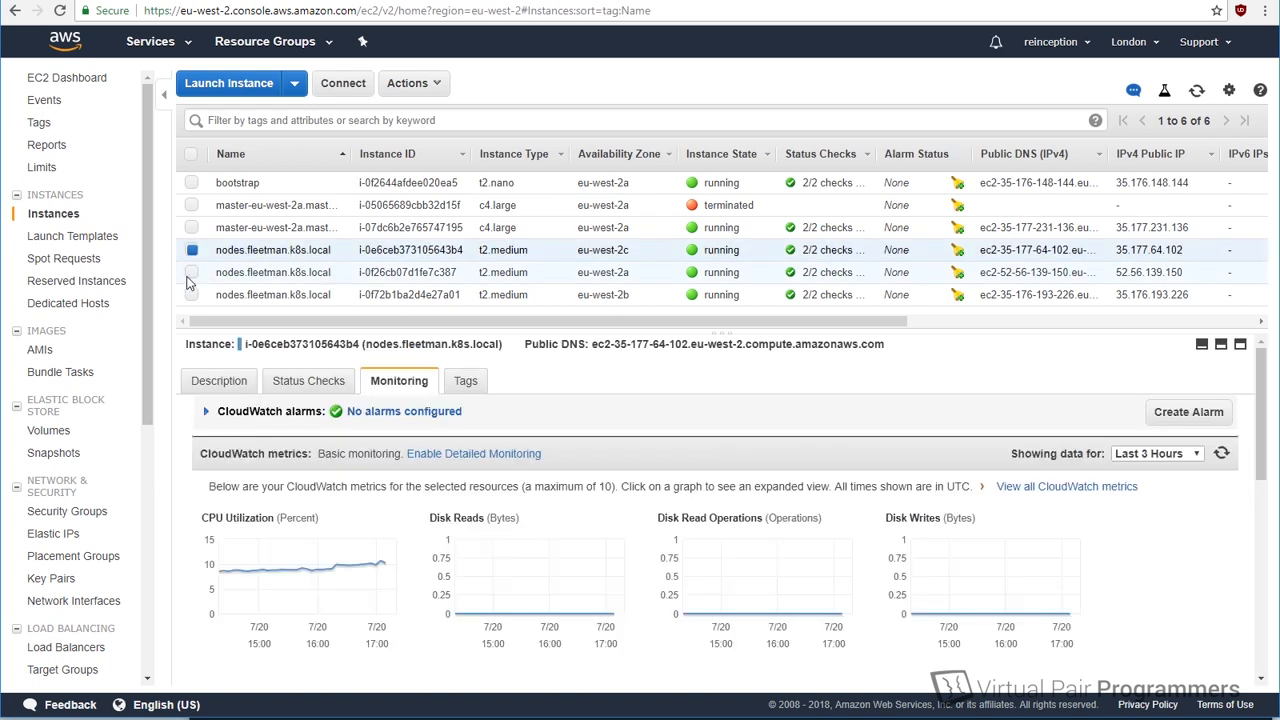
click(191, 272)
click(191, 294)
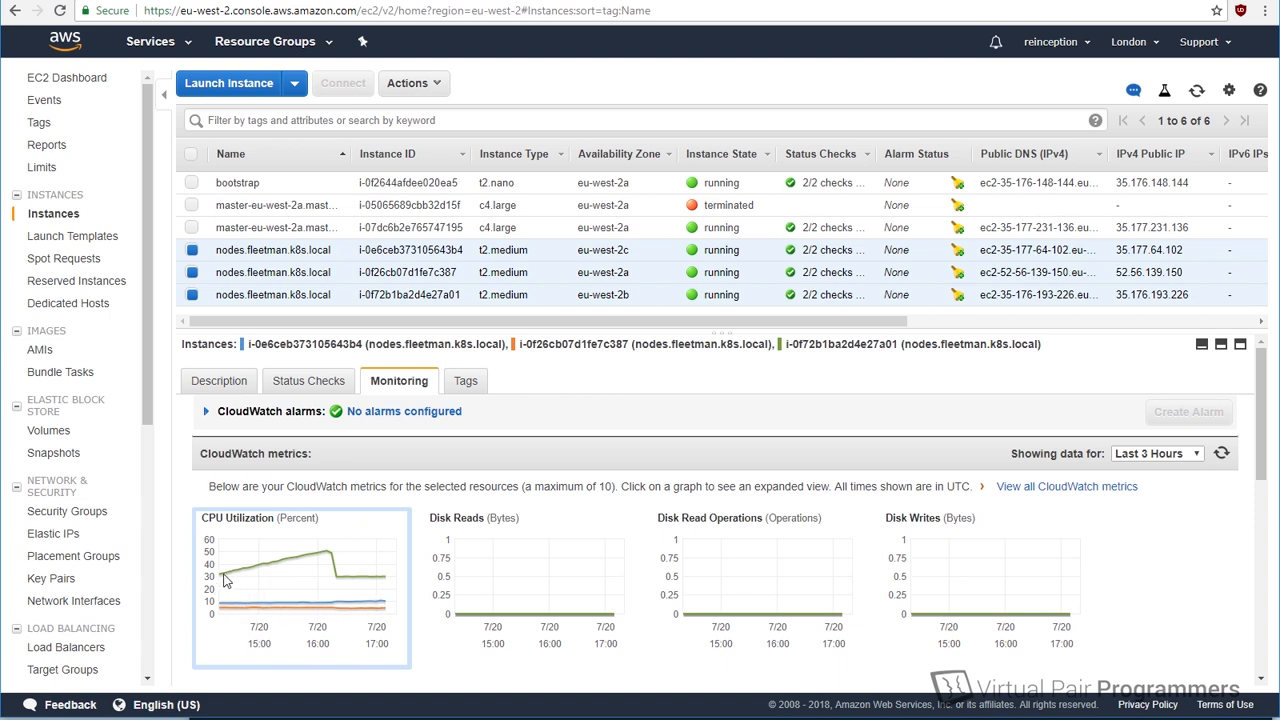
Step: Open the detailed CPU Utilization graph for the selected nodes and examine how their load develops over time
click(321, 568)
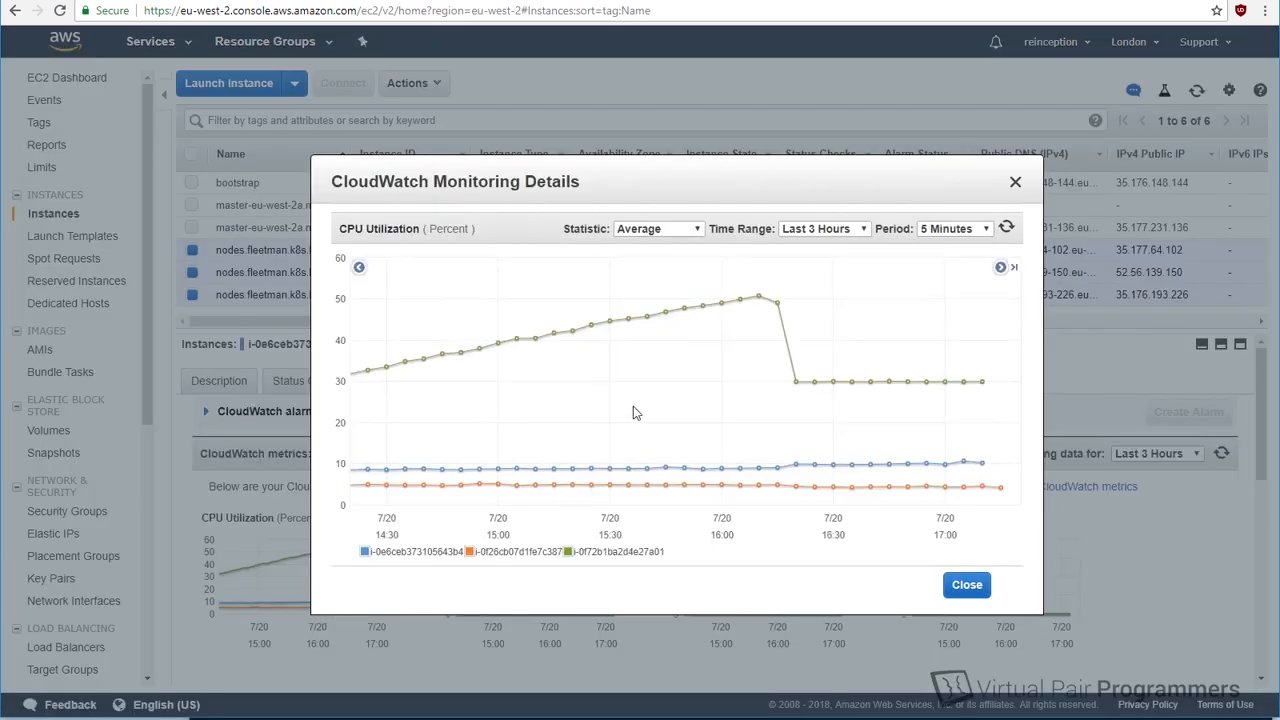
mouse_move(706, 305)
mouse_move(748, 307)
mouse_move(779, 303)
mouse_move(797, 383)
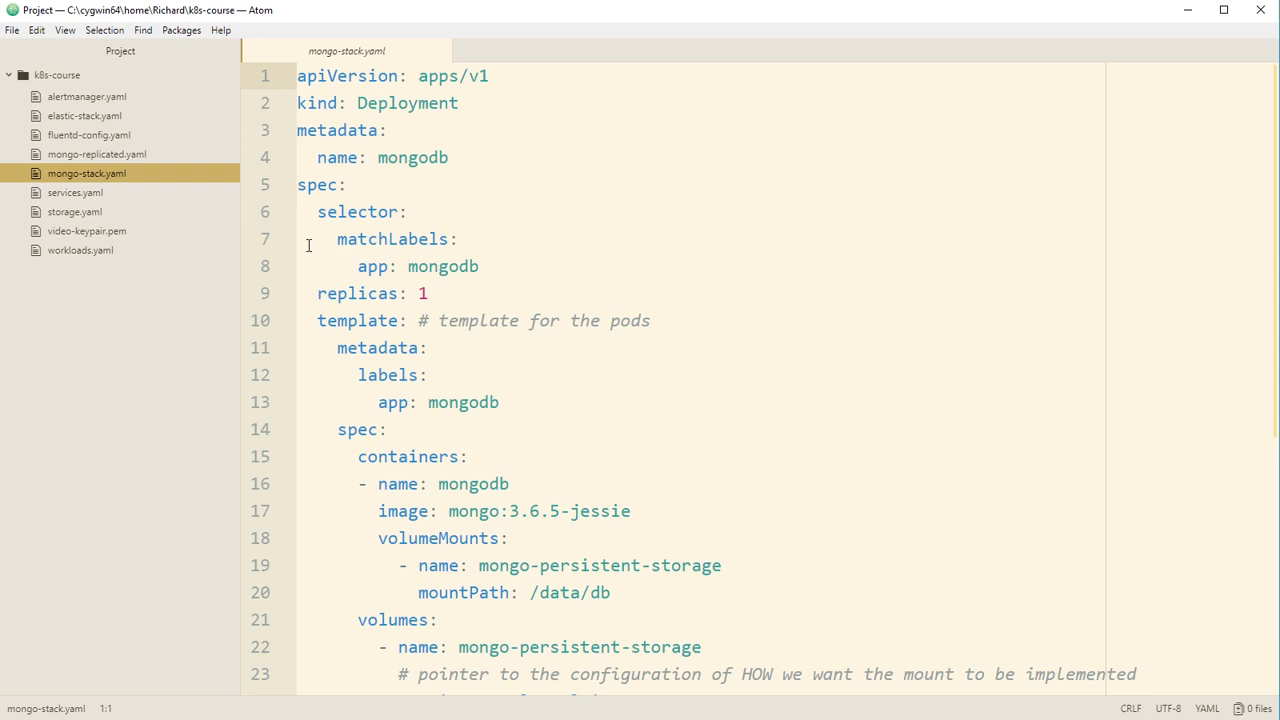
Step: Switch to Atom, open workloads.yaml and review its Deployment definitions
click(95, 250)
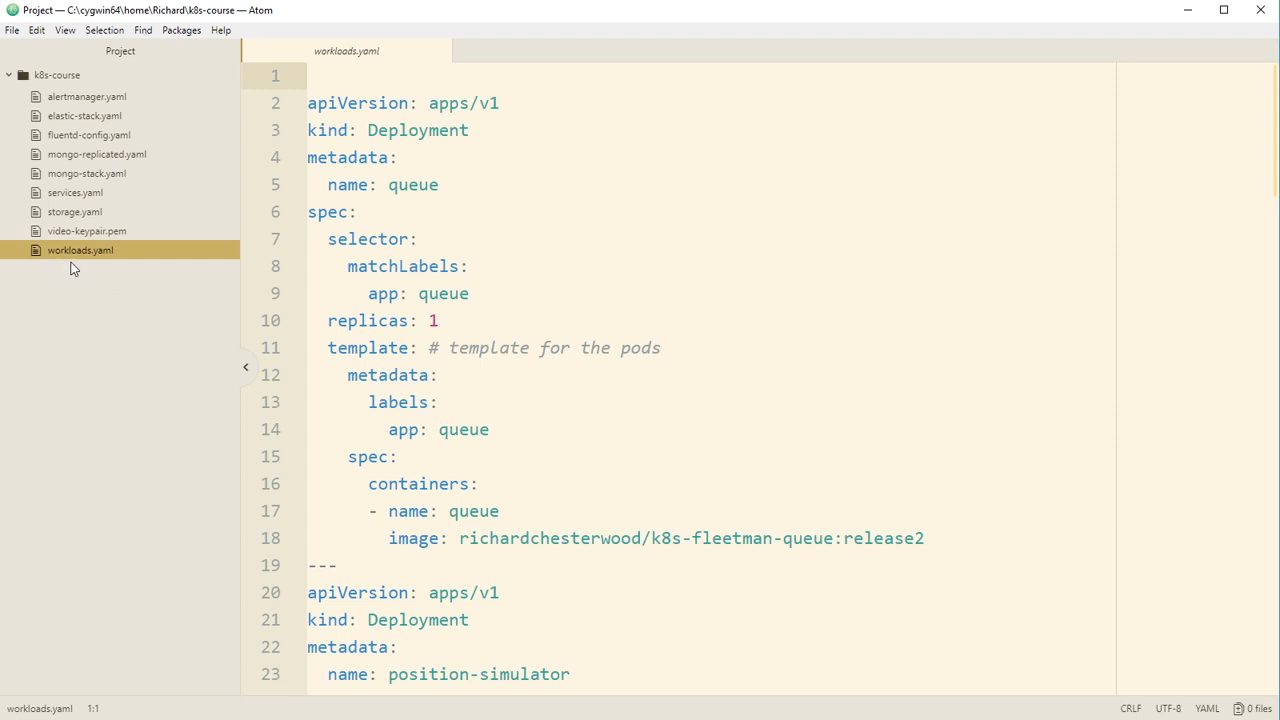
double_click(486, 134)
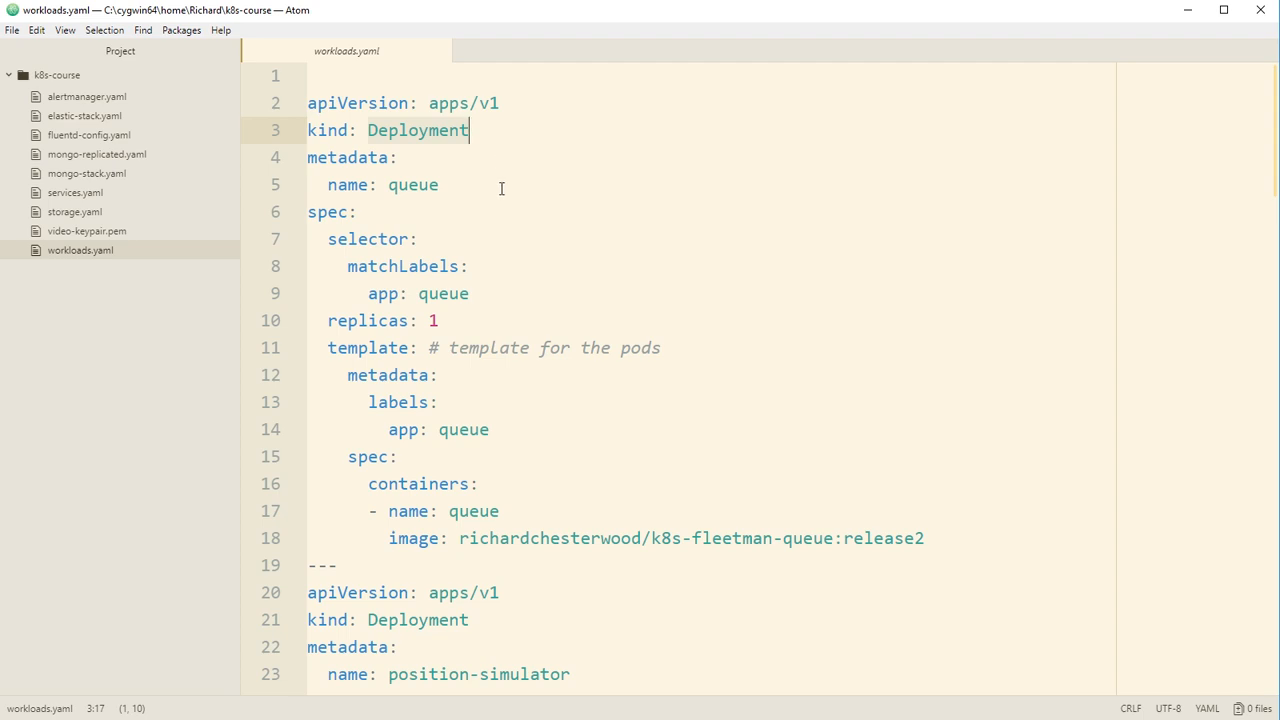
key(Down)
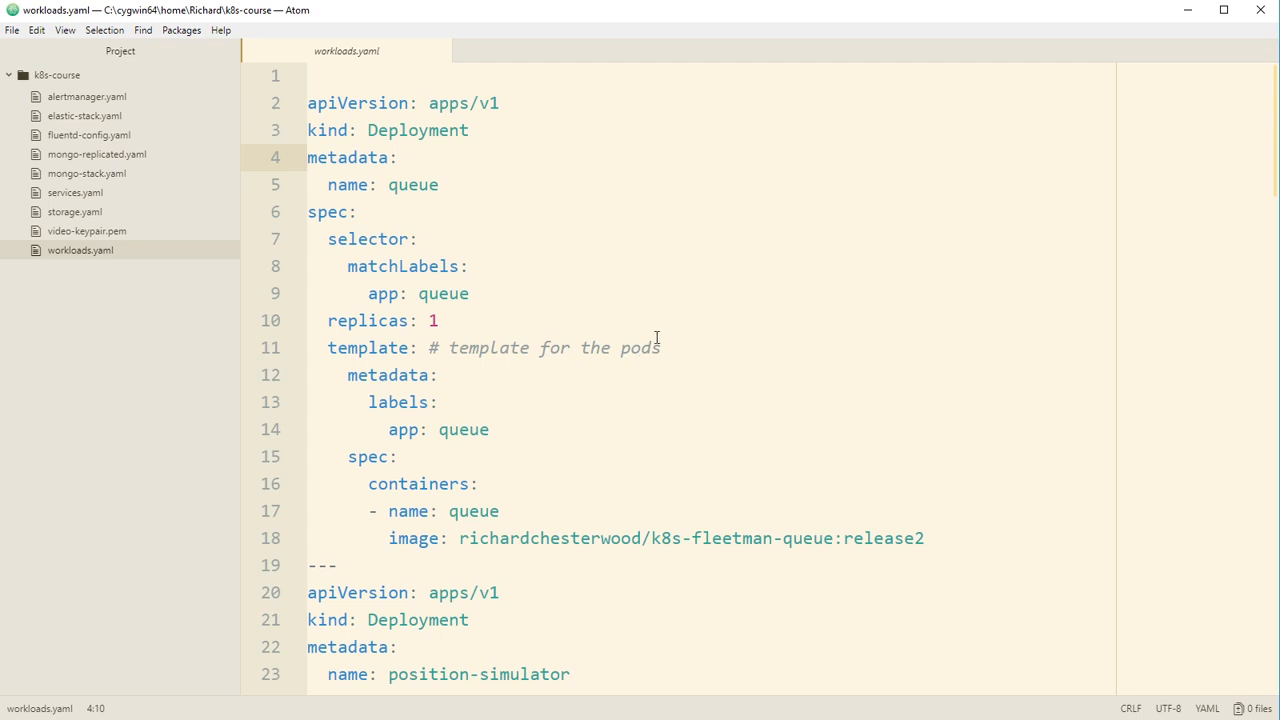
scroll(697, 357, down, 1)
scroll(697, 357, up, 1)
Step: Open services.yaml and review the Service definitions down to the end of the file
click(94, 192)
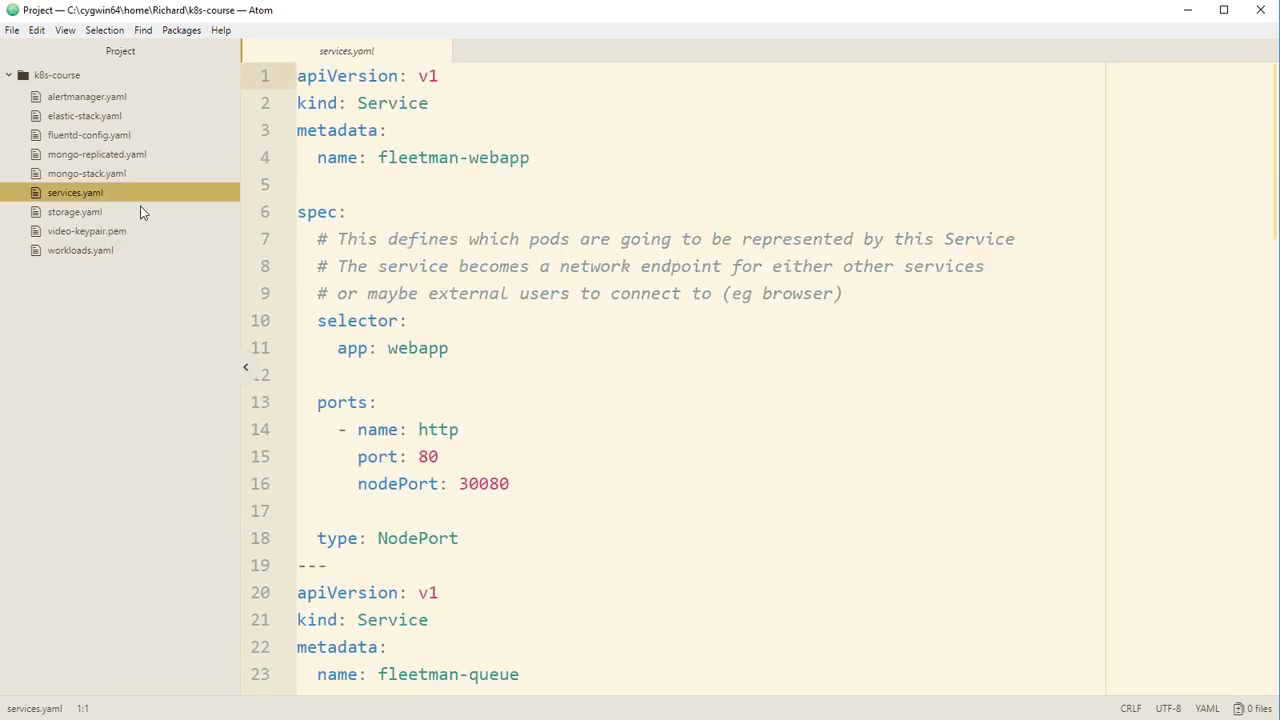
scroll(518, 298, down, 8)
scroll(523, 308, down, 10)
scroll(528, 311, down, 3)
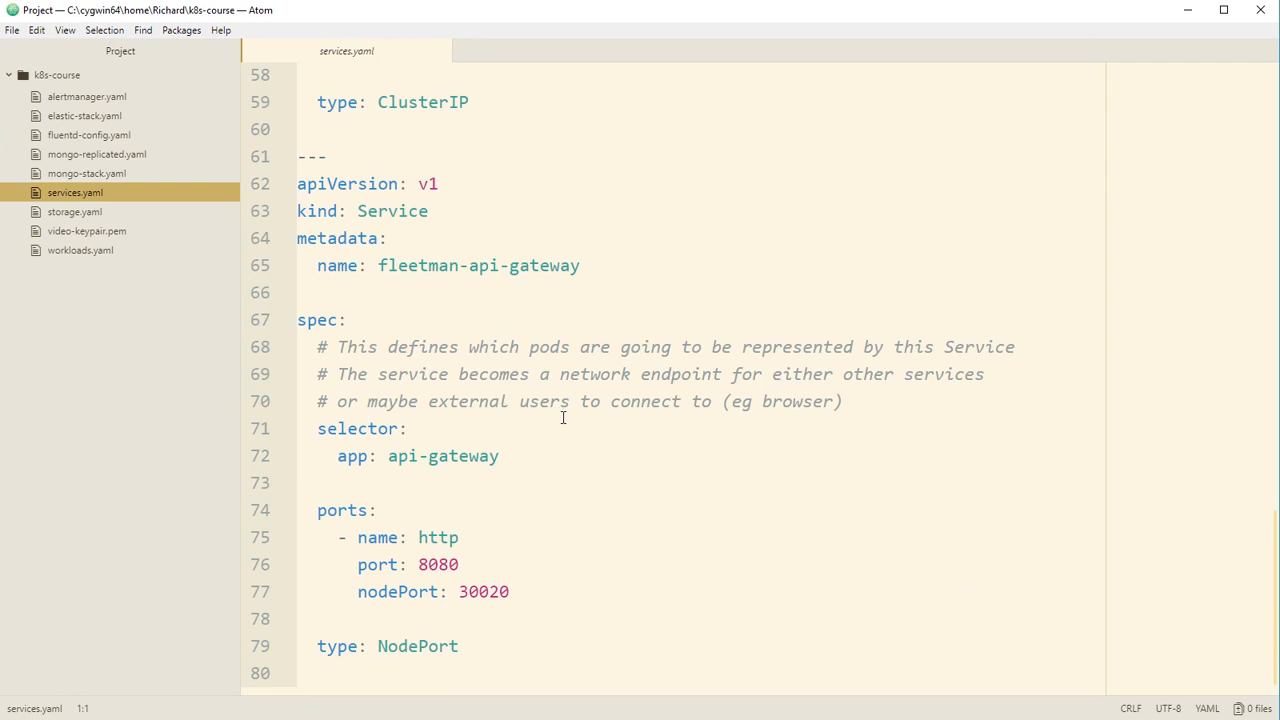
Step: Review the MongoDB deployment in mongo-stack.yaml and the persistent volume definitions in storage.yaml
click(96, 175)
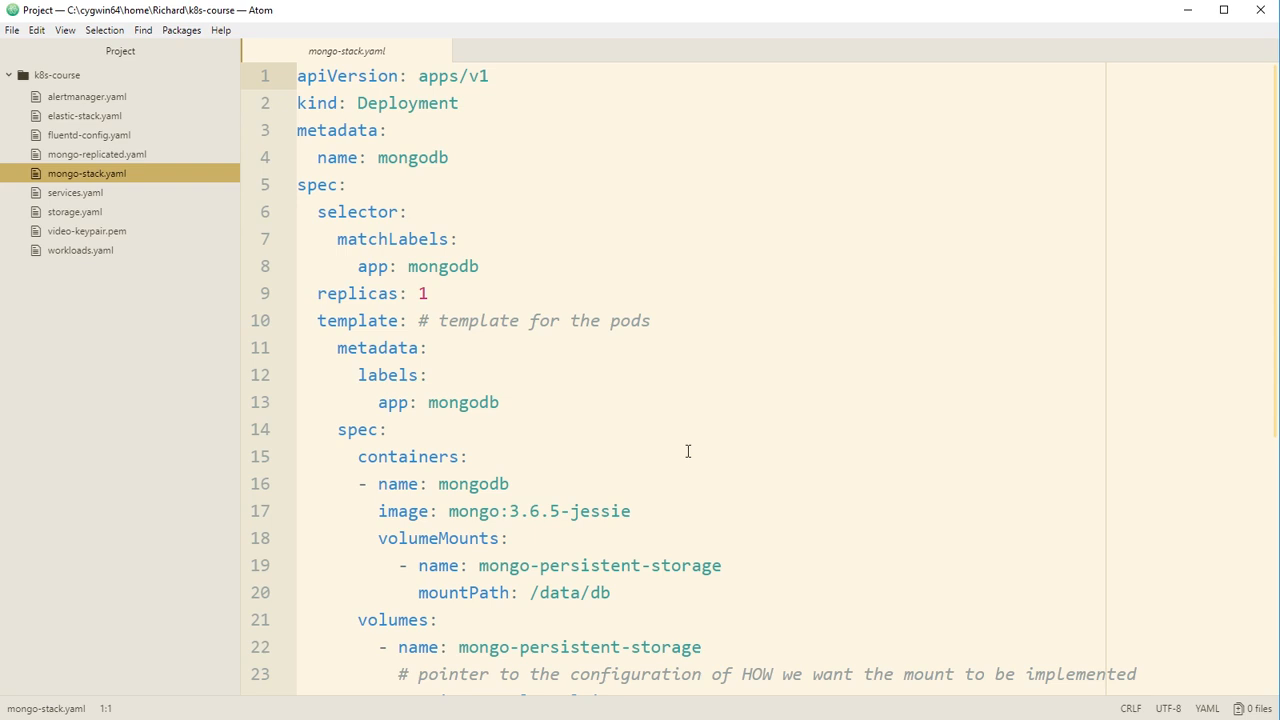
scroll(703, 420, down, 5)
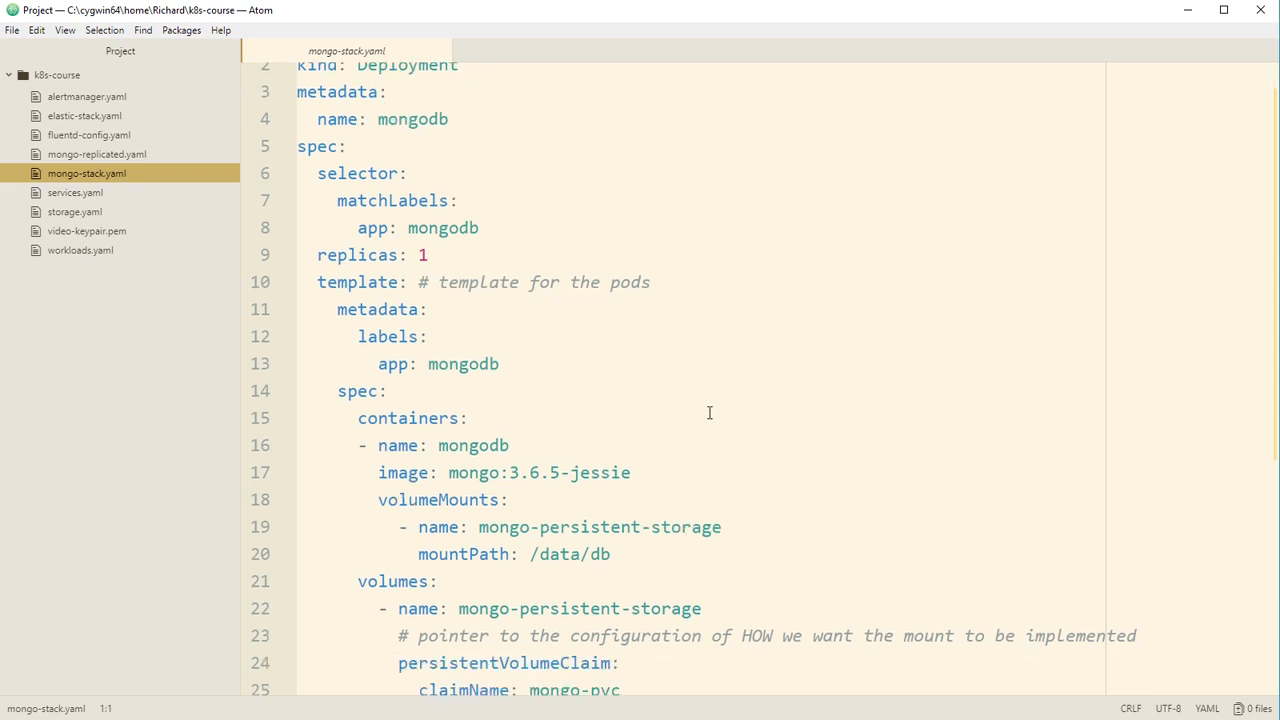
scroll(705, 418, down, 3)
scroll(697, 430, up, 8)
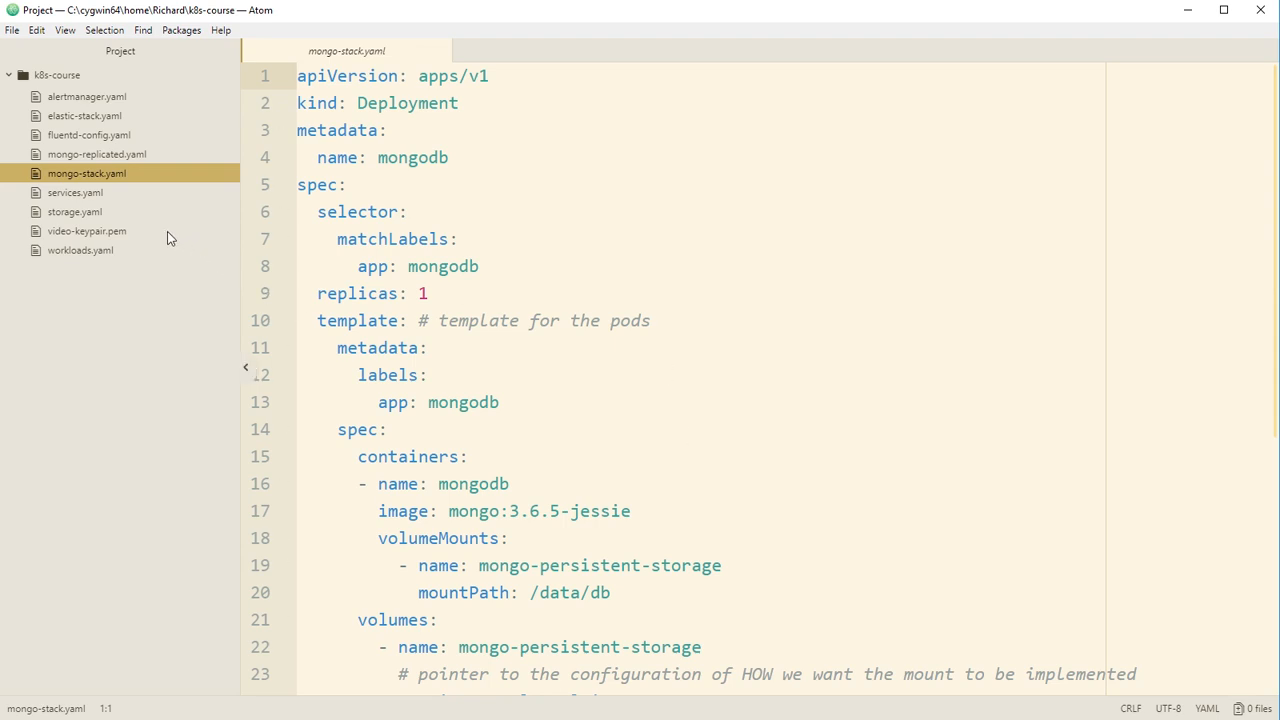
click(98, 213)
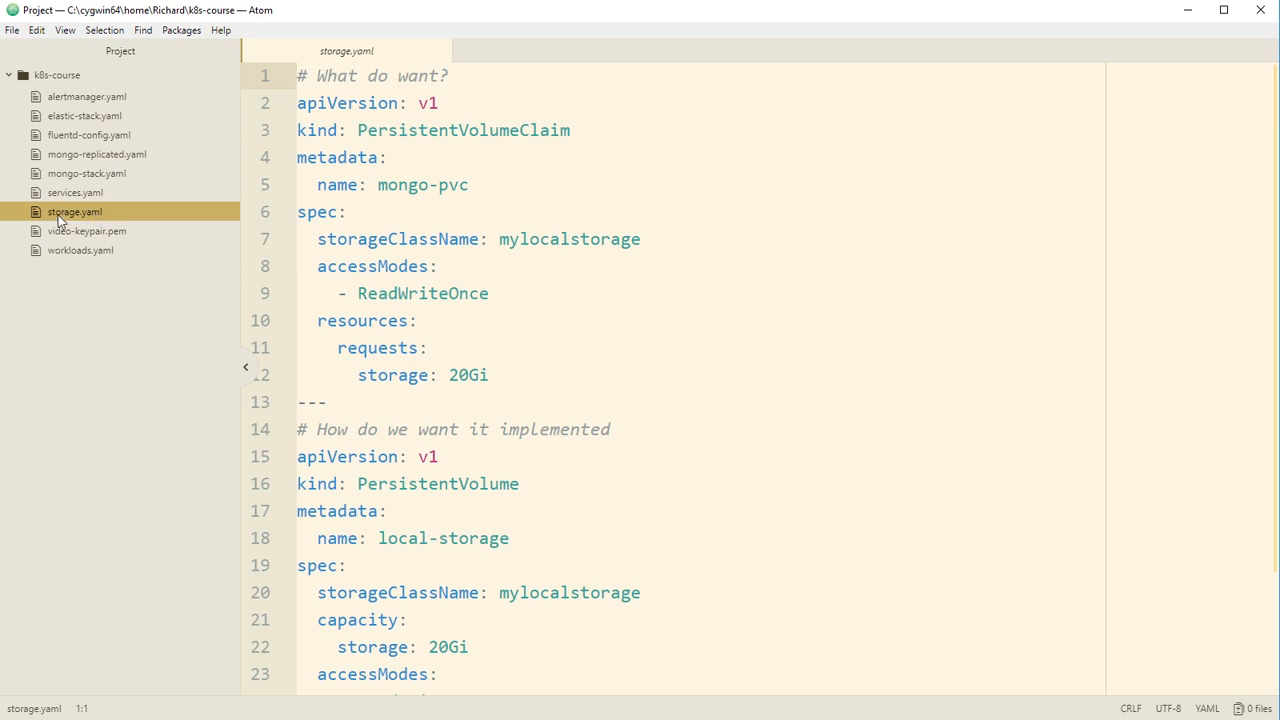
scroll(500, 455, down, 2)
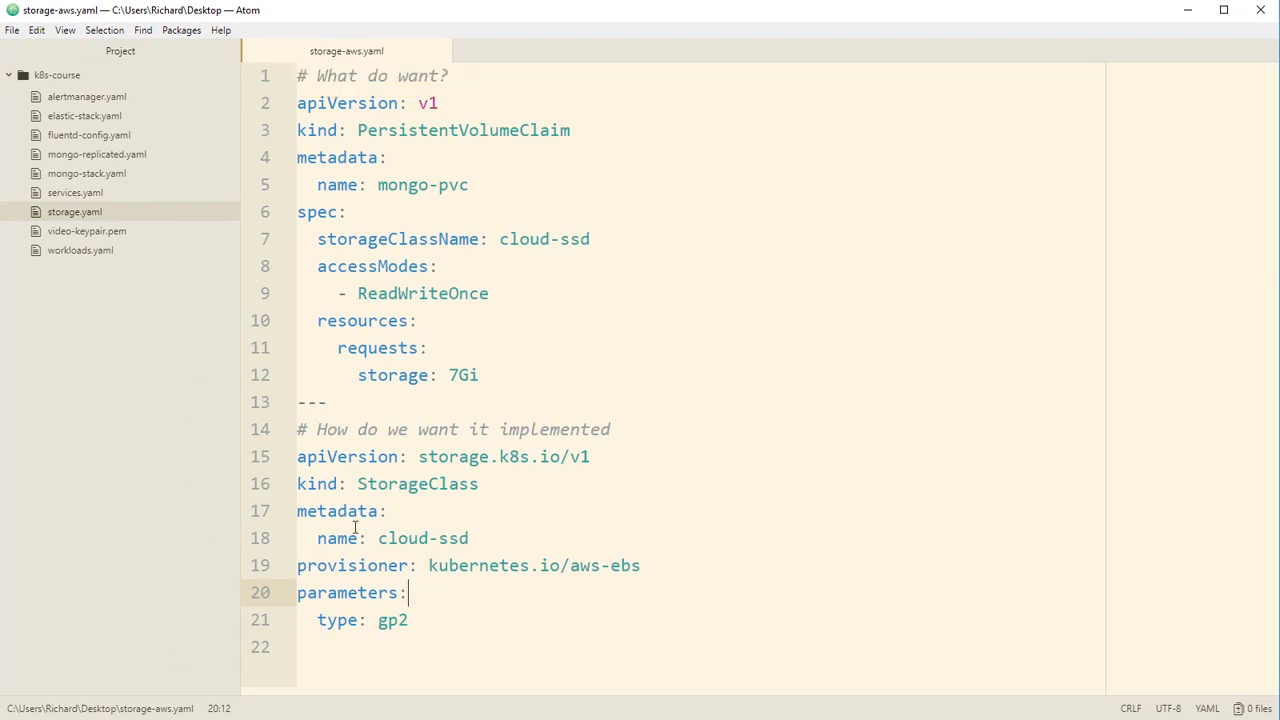
Step: Examine the StorageClass provisioner and volume type settings in storage-aws.yaml
drag(425, 567, 654, 566)
click(654, 566)
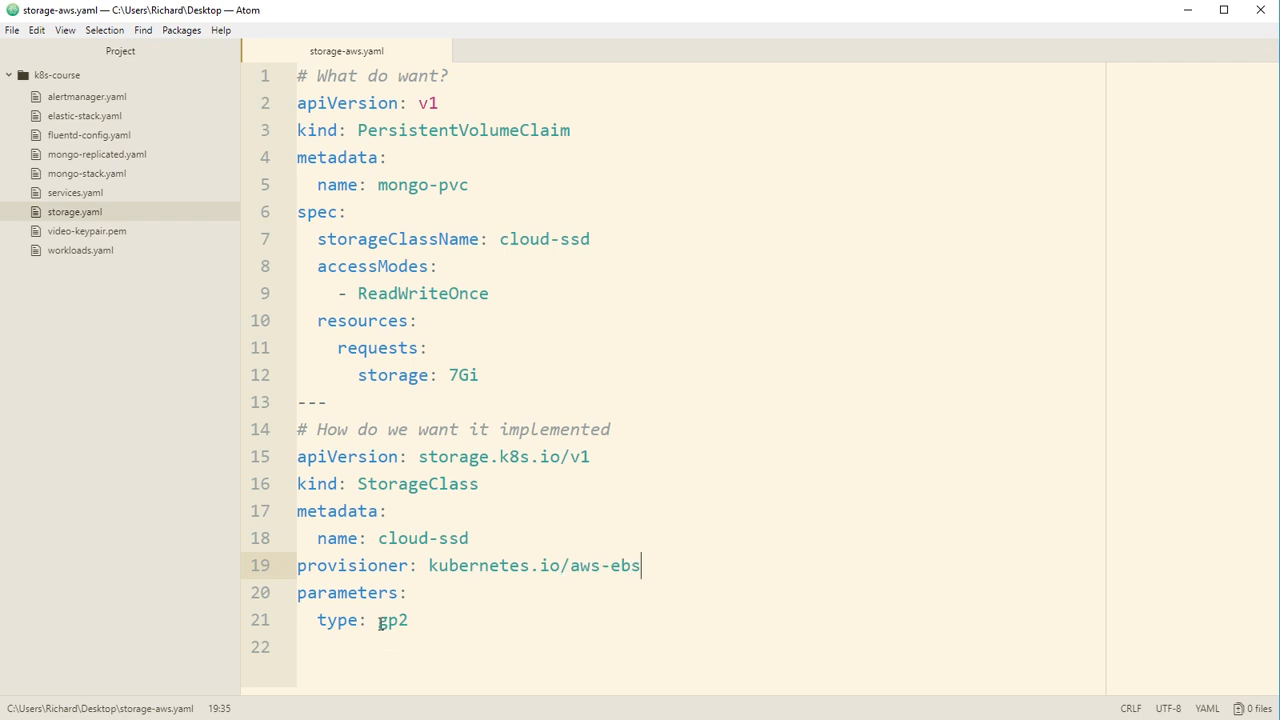
click(420, 620)
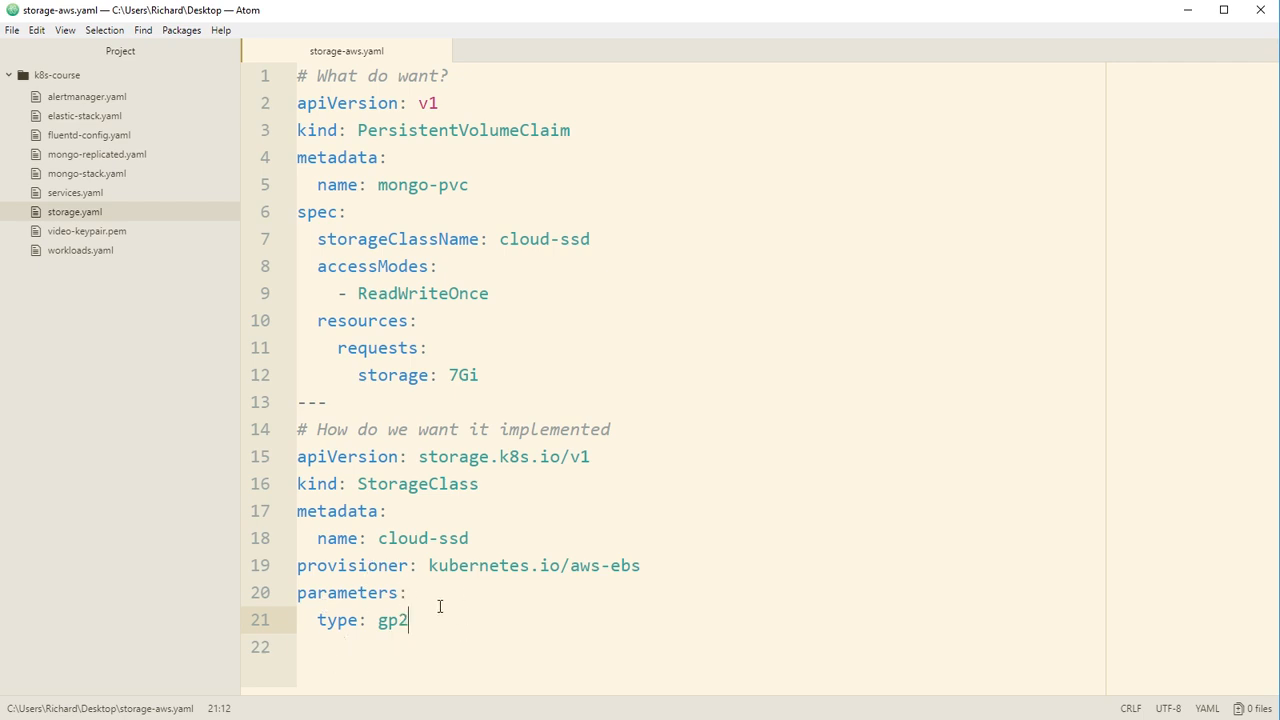
click(550, 565)
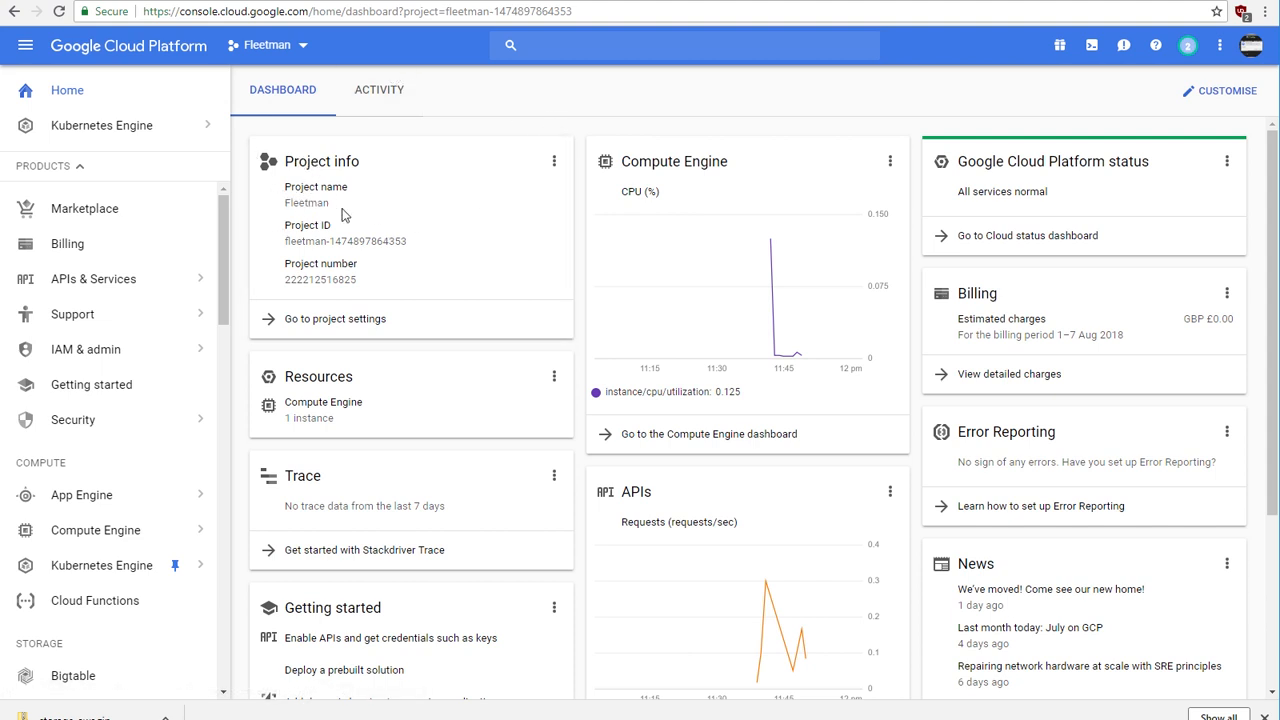
Step: Check the remaining credits in the Google Cloud Platform billing overview, and return to the project dashboard
click(86, 247)
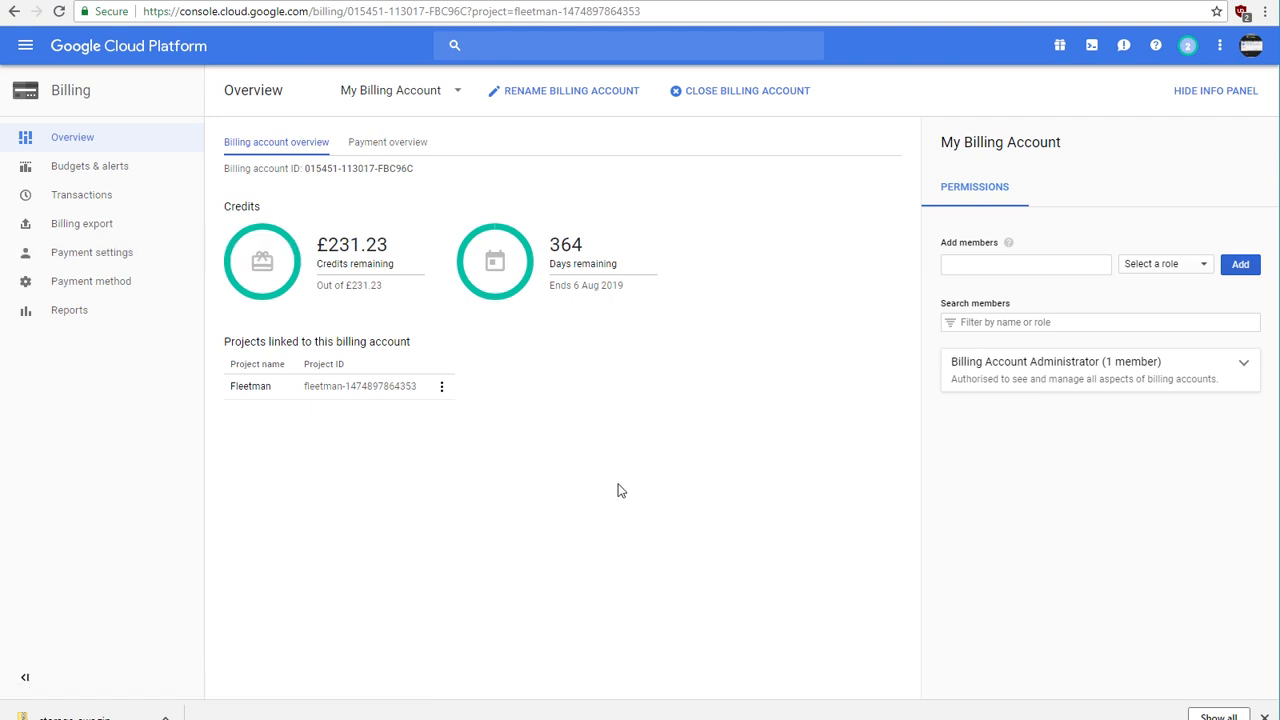
triple_click(338, 265)
click(354, 278)
click(107, 58)
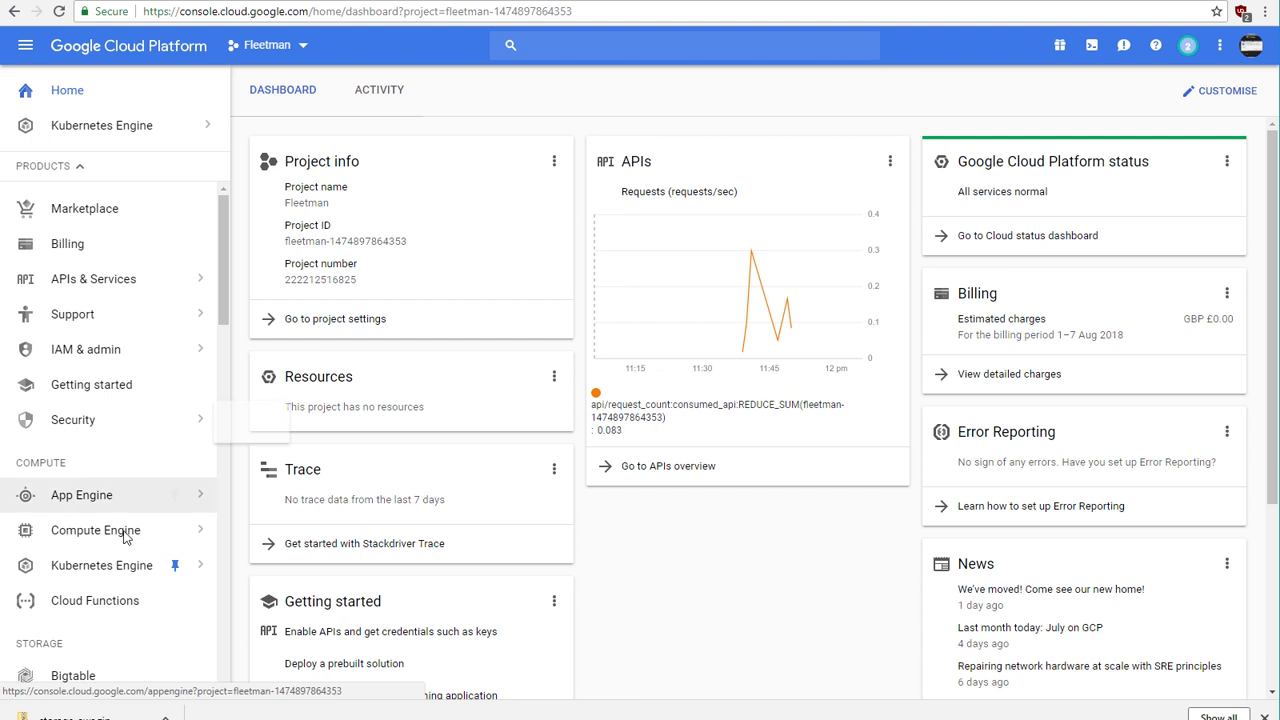
Step: Open the Kubernetes Engine clusters page of the Fleetman project
mouse_move(107, 572)
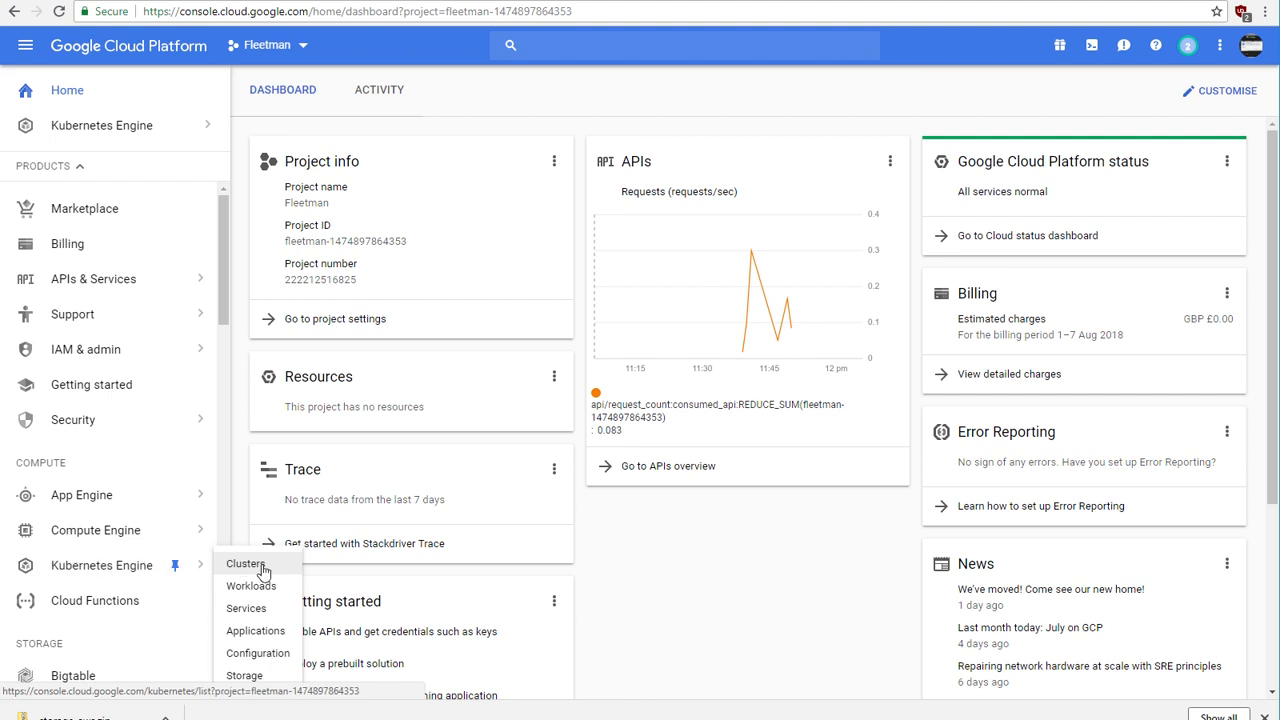
click(263, 568)
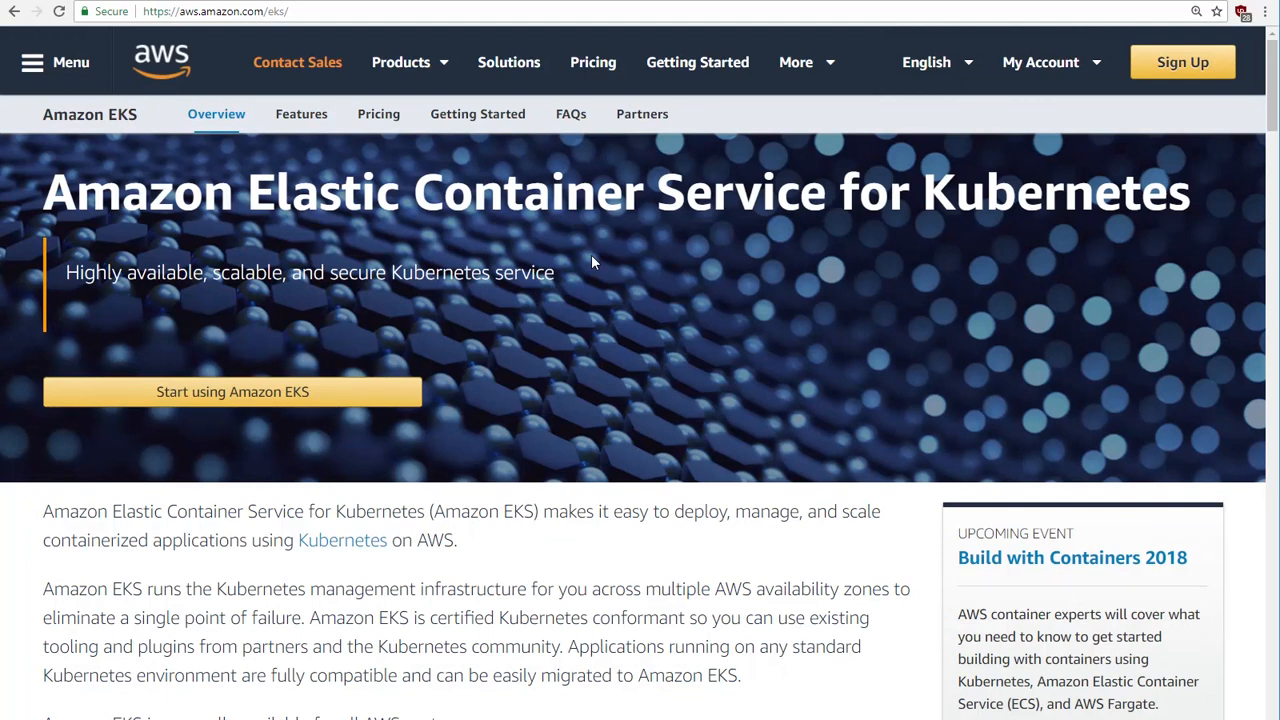
click(273, 402)
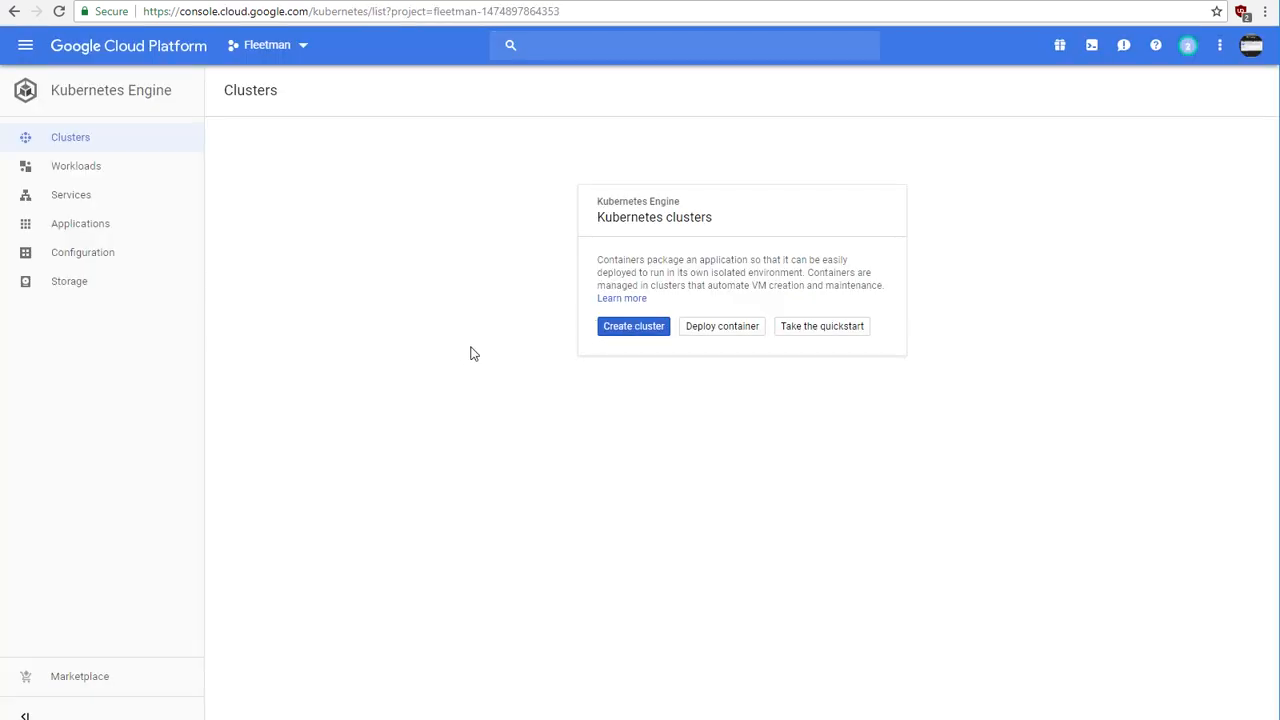
Step: Start creating a new Kubernetes cluster and name it fleetman-cluster
click(623, 330)
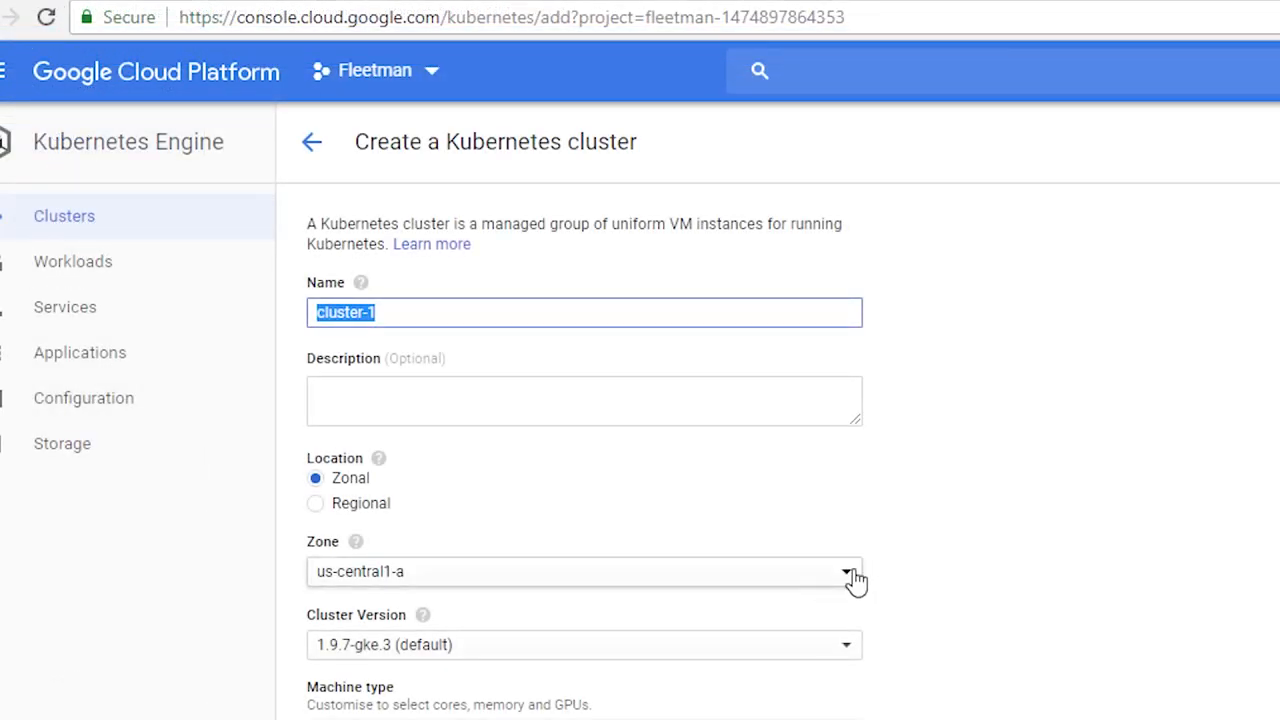
text(f)
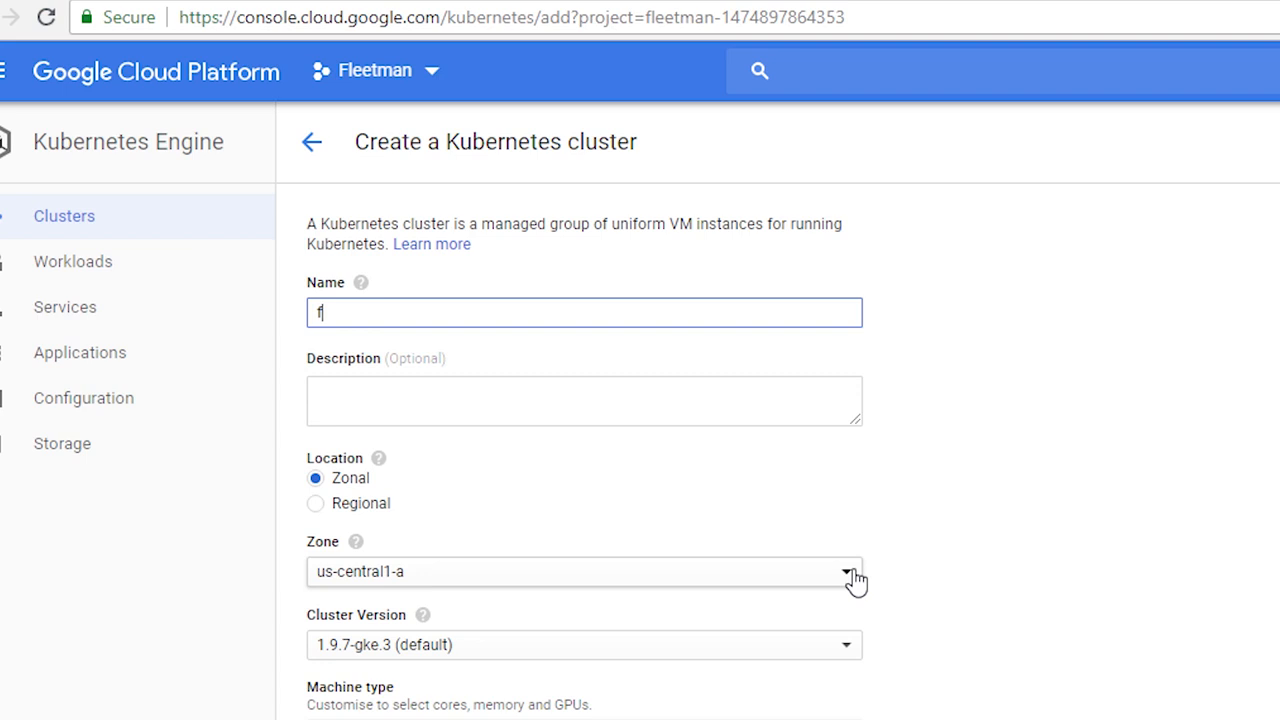
text(leetman-cluster)
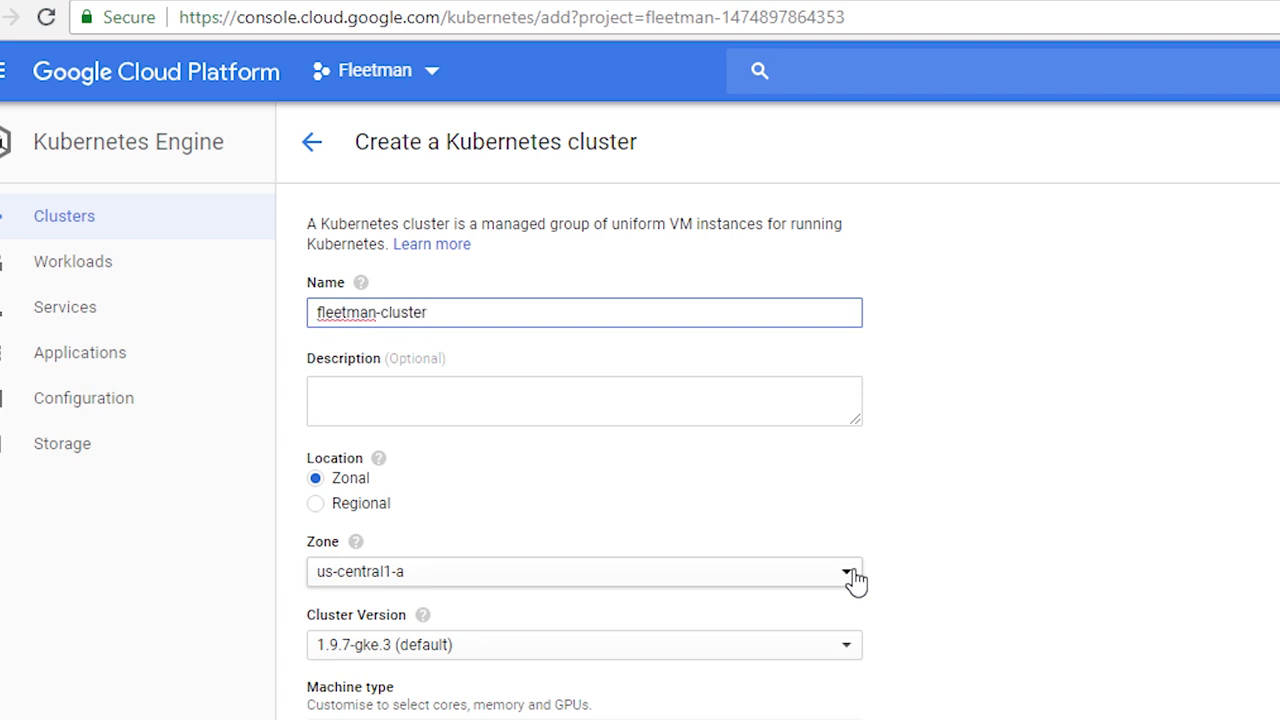
click(651, 393)
Step: Set the new cluster's location type to Regional
scroll(617, 512, down, 1)
scroll(610, 505, up, 1)
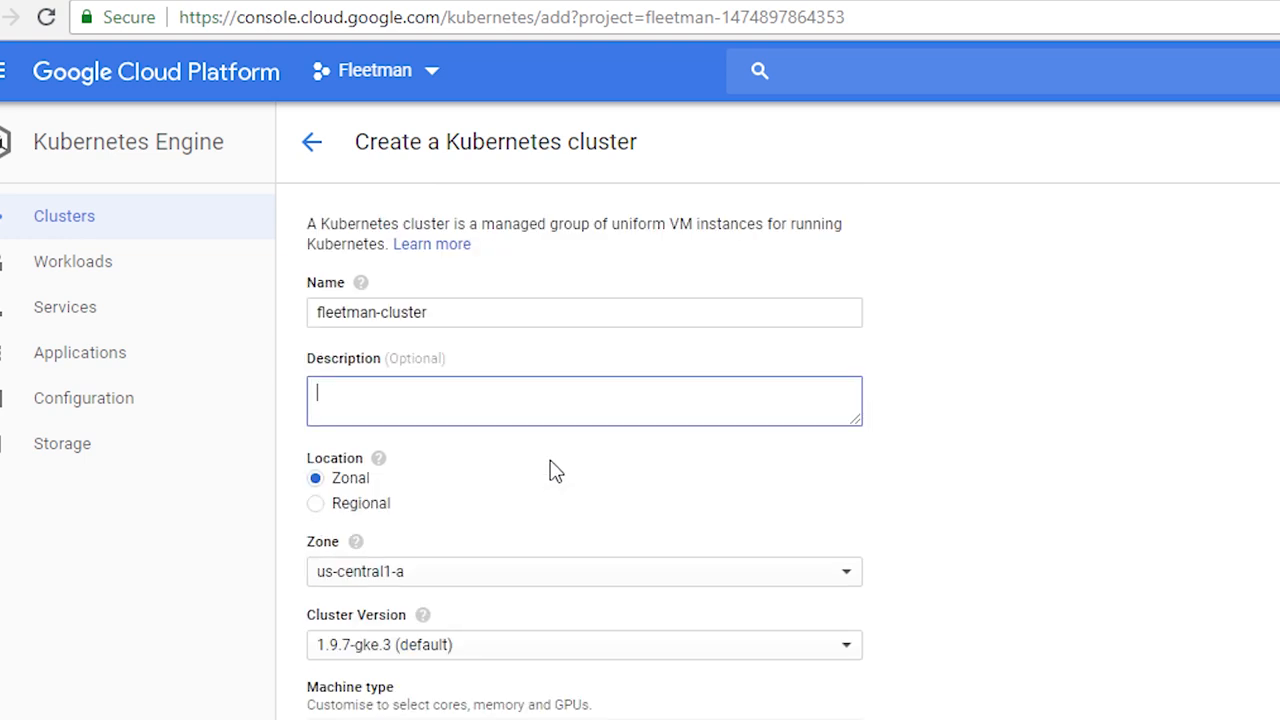
click(365, 491)
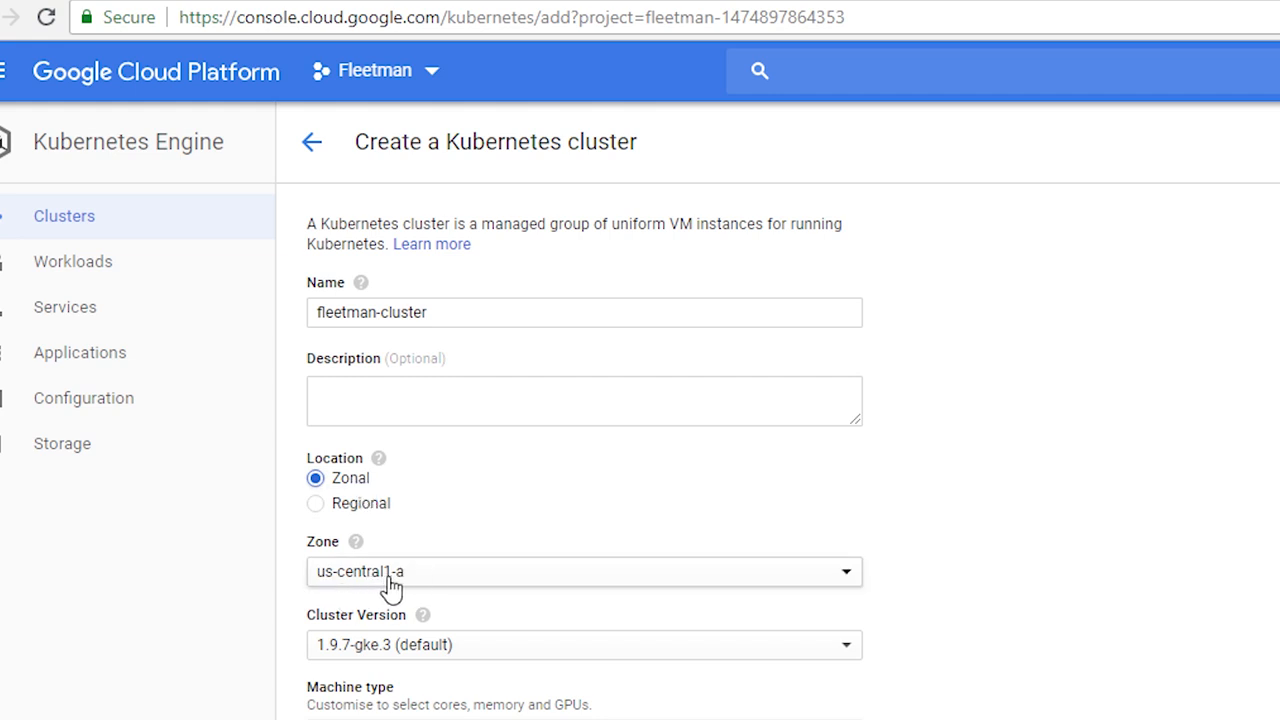
click(366, 505)
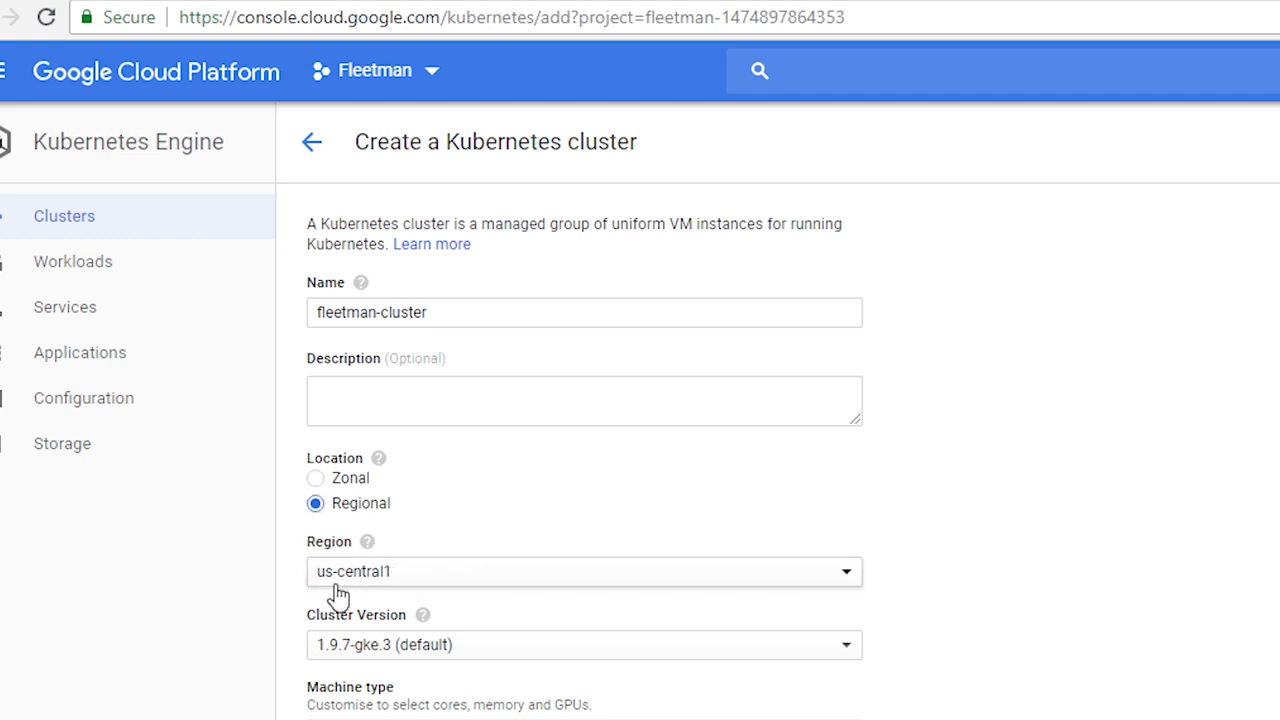
Step: Set the cluster's location type to Zonal and keep the 1 vCPU n1-standard-1 machine type
click(398, 586)
click(398, 586)
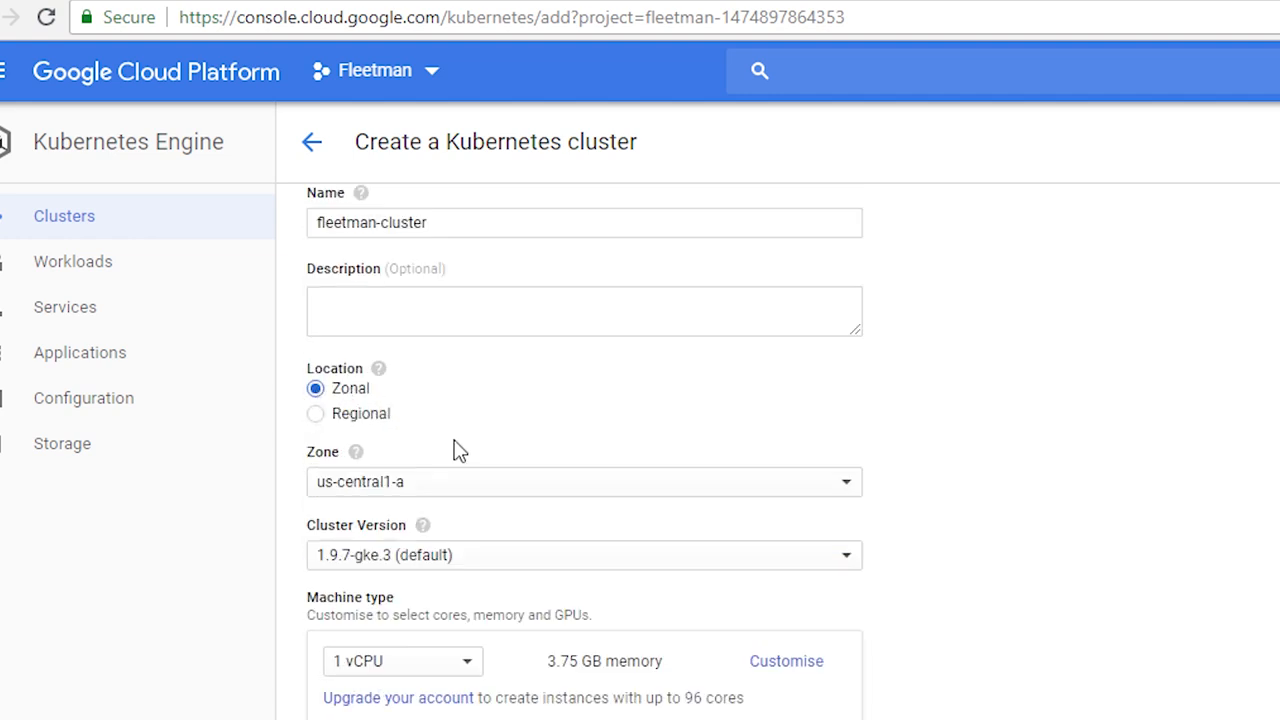
scroll(900, 543, down, 3)
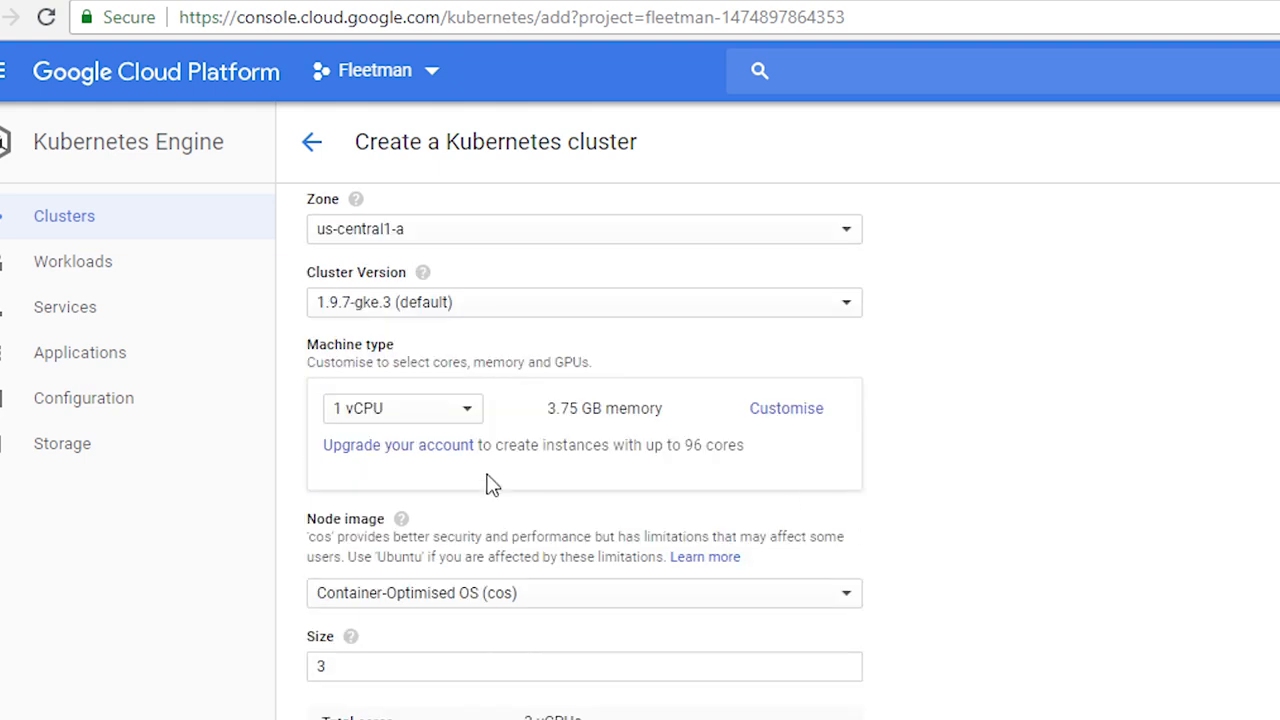
click(390, 420)
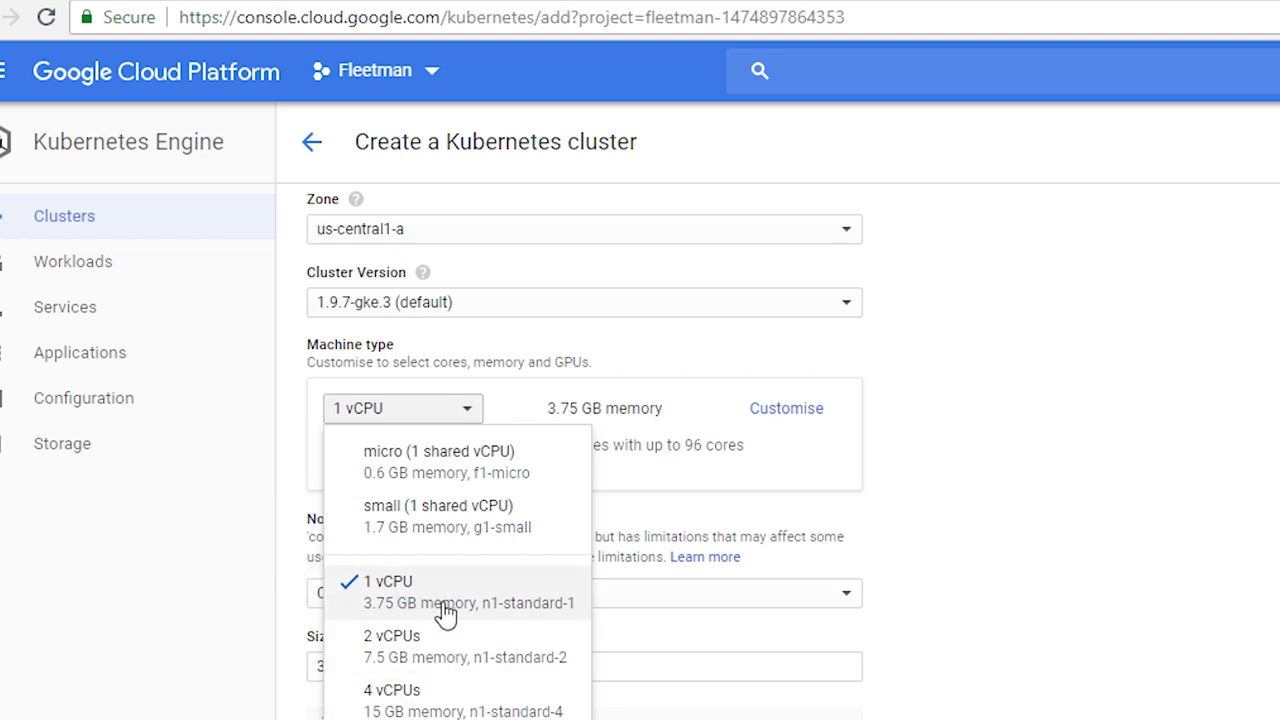
click(524, 597)
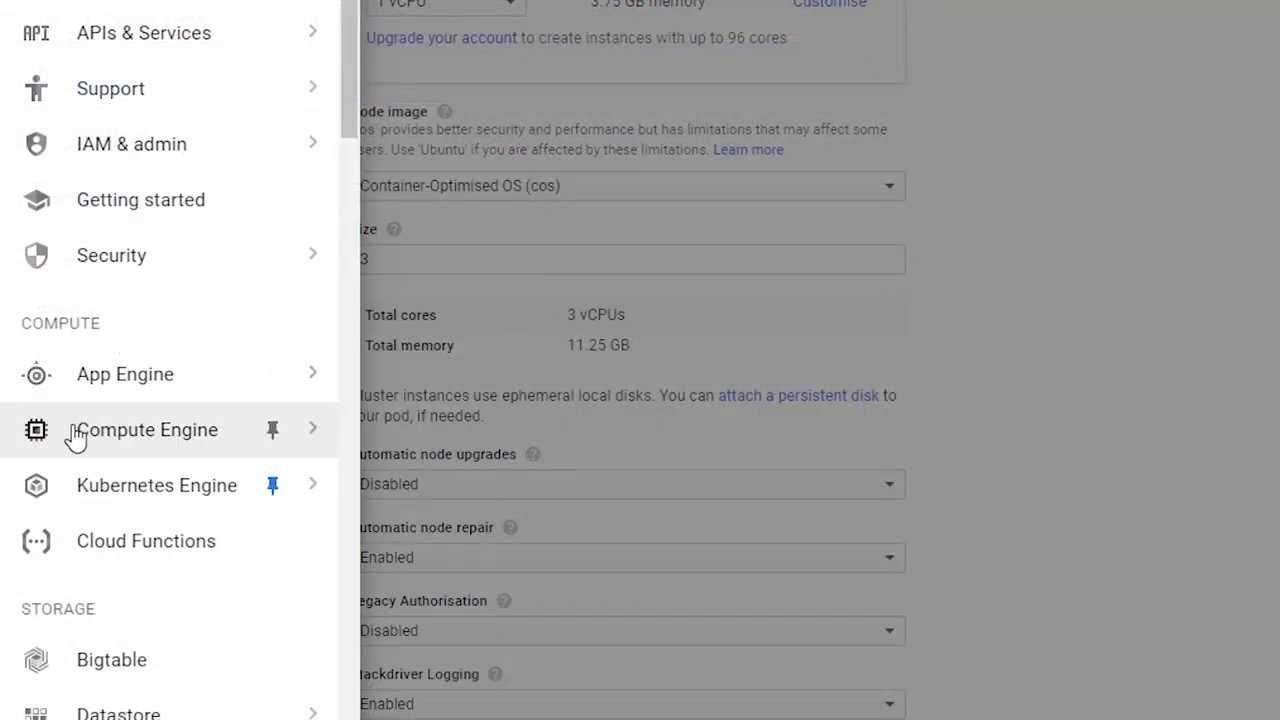
Step: Open the Compute Engine VM instances page in a new browser tab and start creating an instance
mouse_move(65, 442)
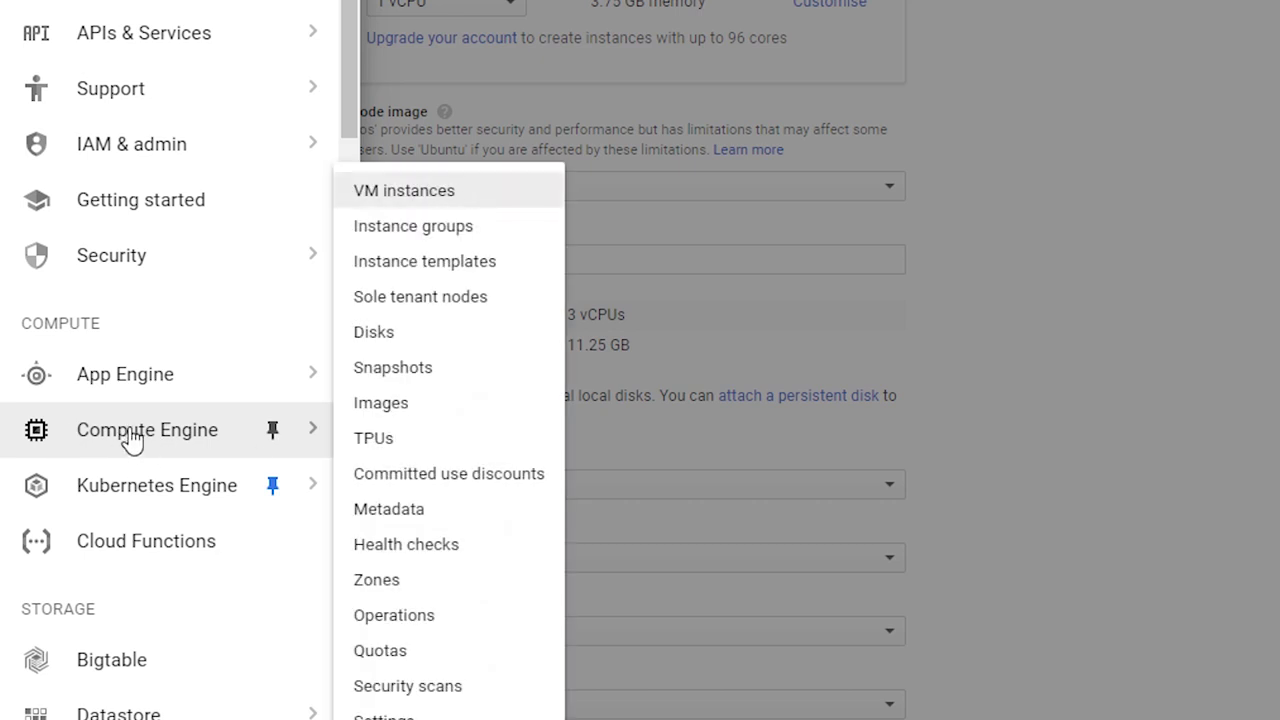
right_click(397, 192)
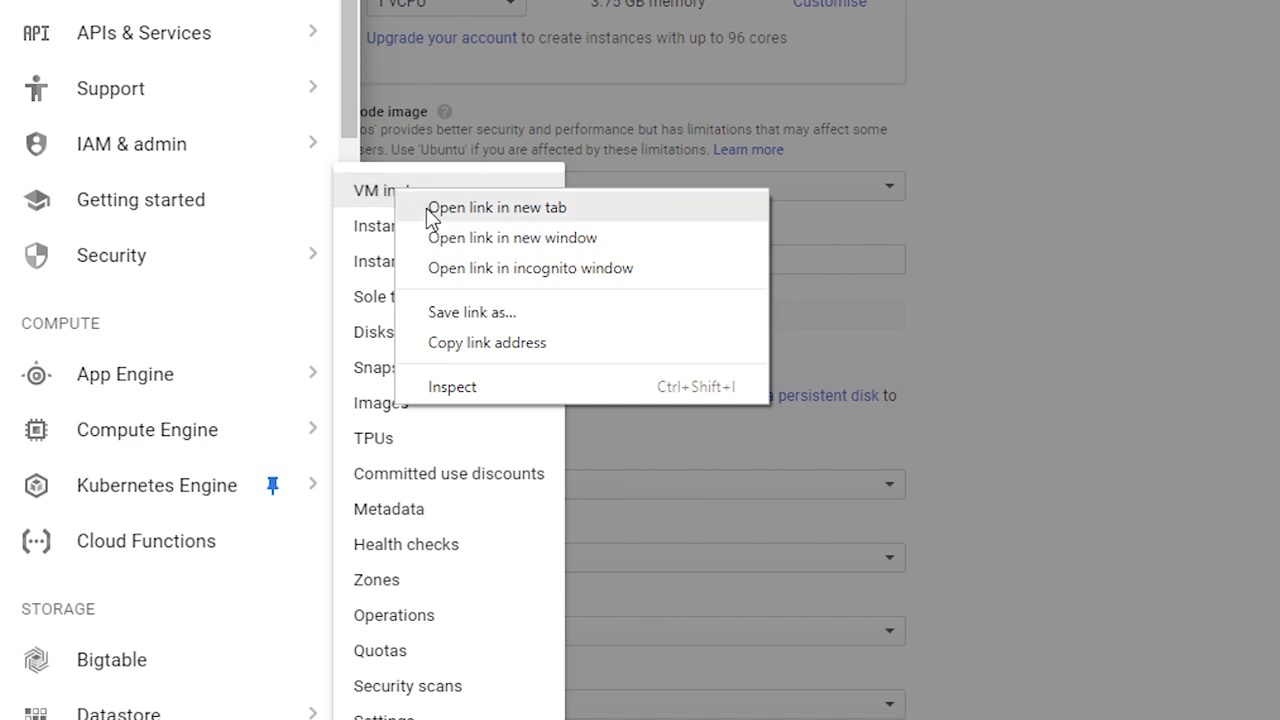
click(432, 210)
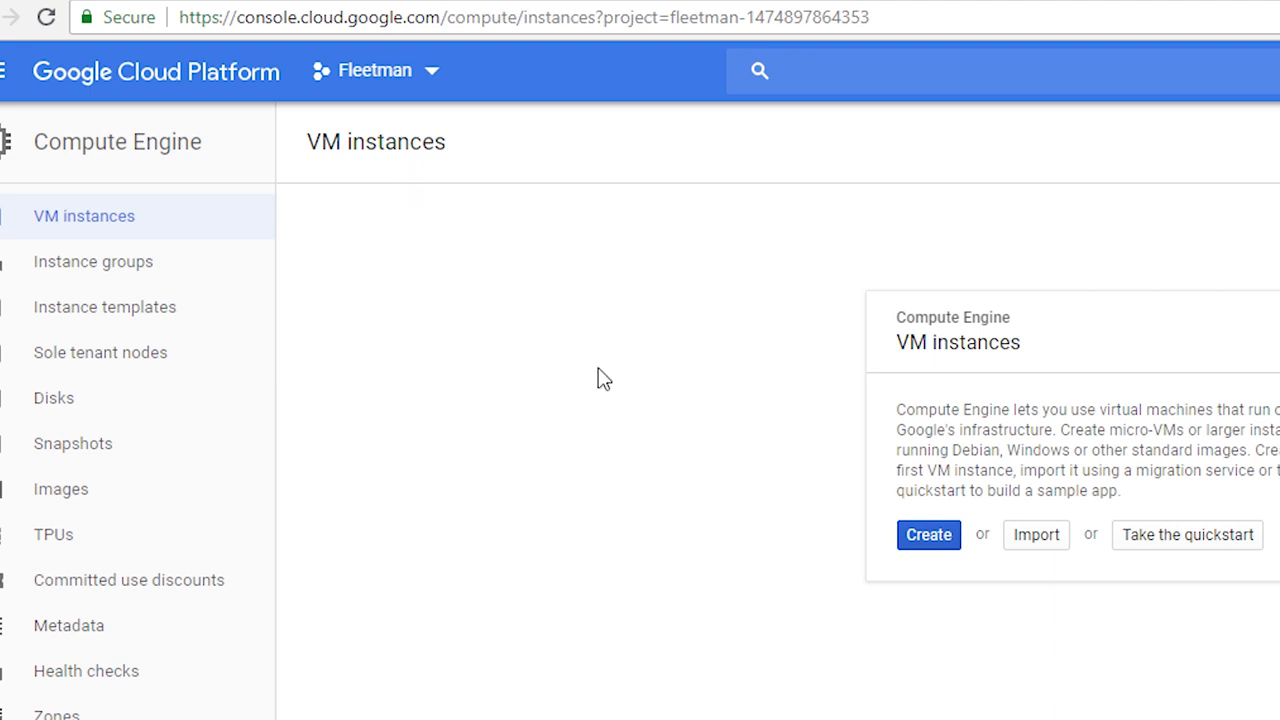
click(940, 545)
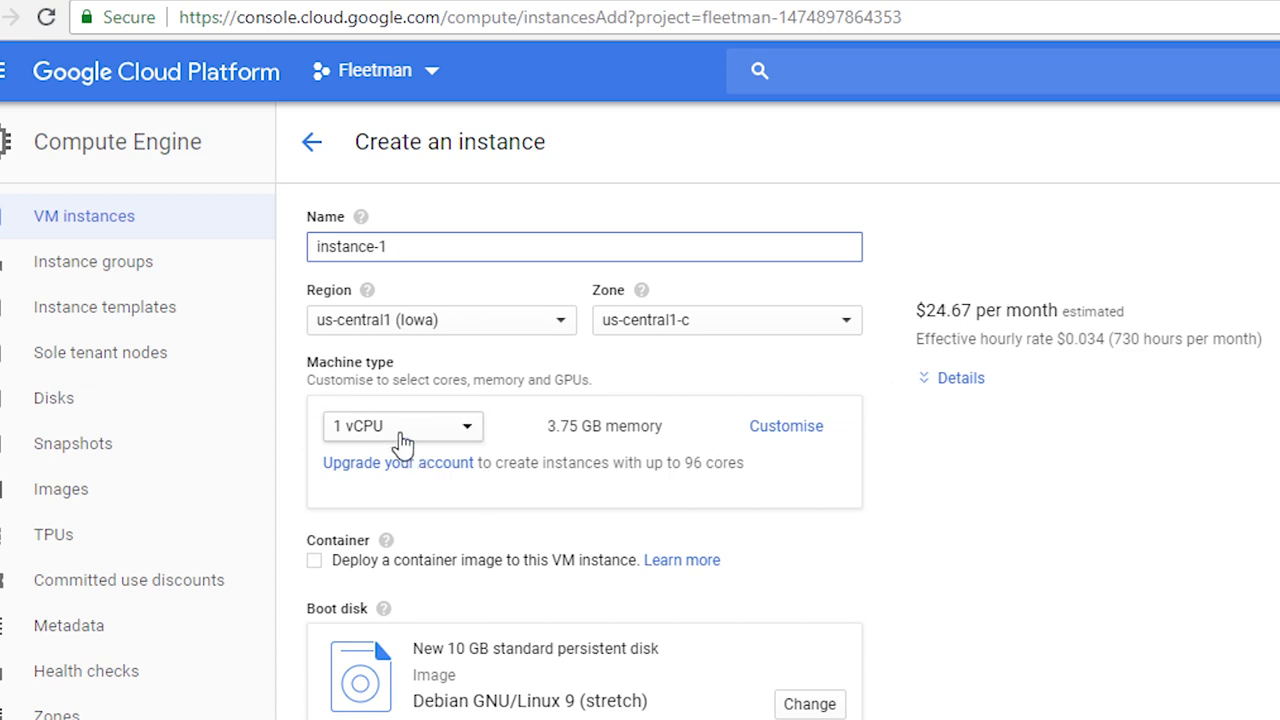
Step: Compare the estimated monthly prices of the n1-standard-1, n1-highmem-2, n1-highcpu-2 and 8 vCPU high-CPU machine types in the instance form
click(402, 430)
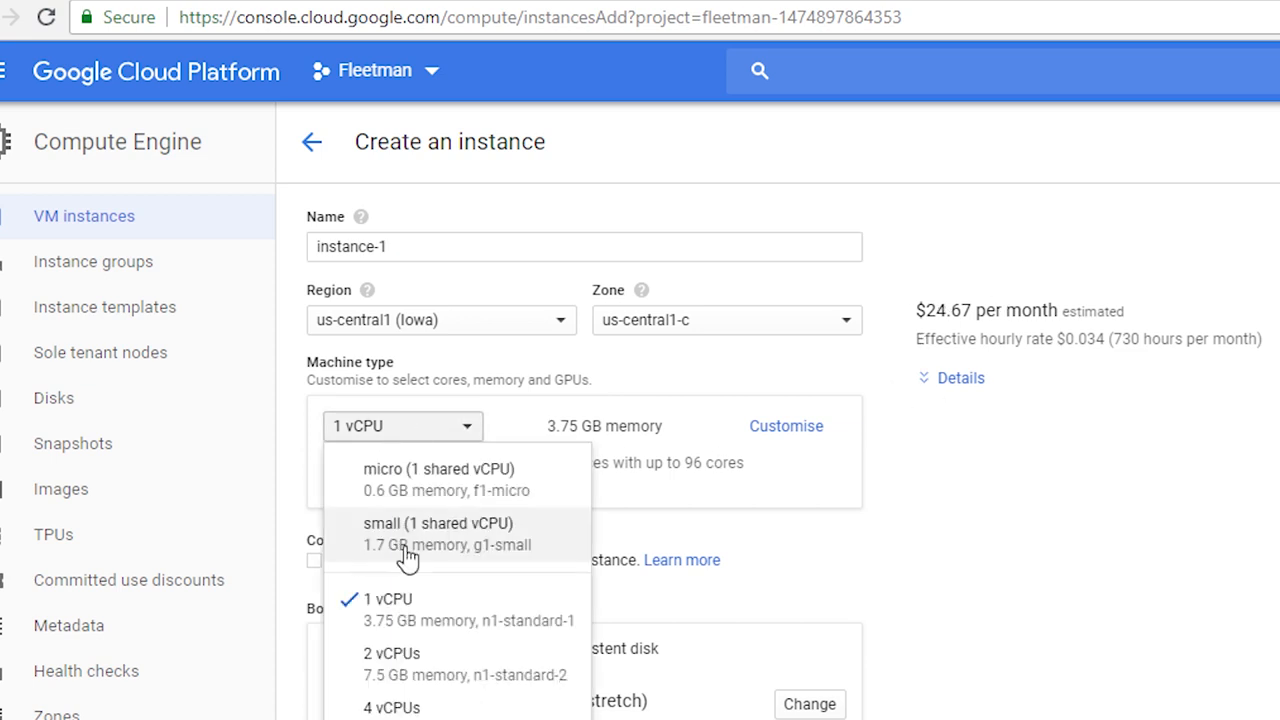
click(503, 617)
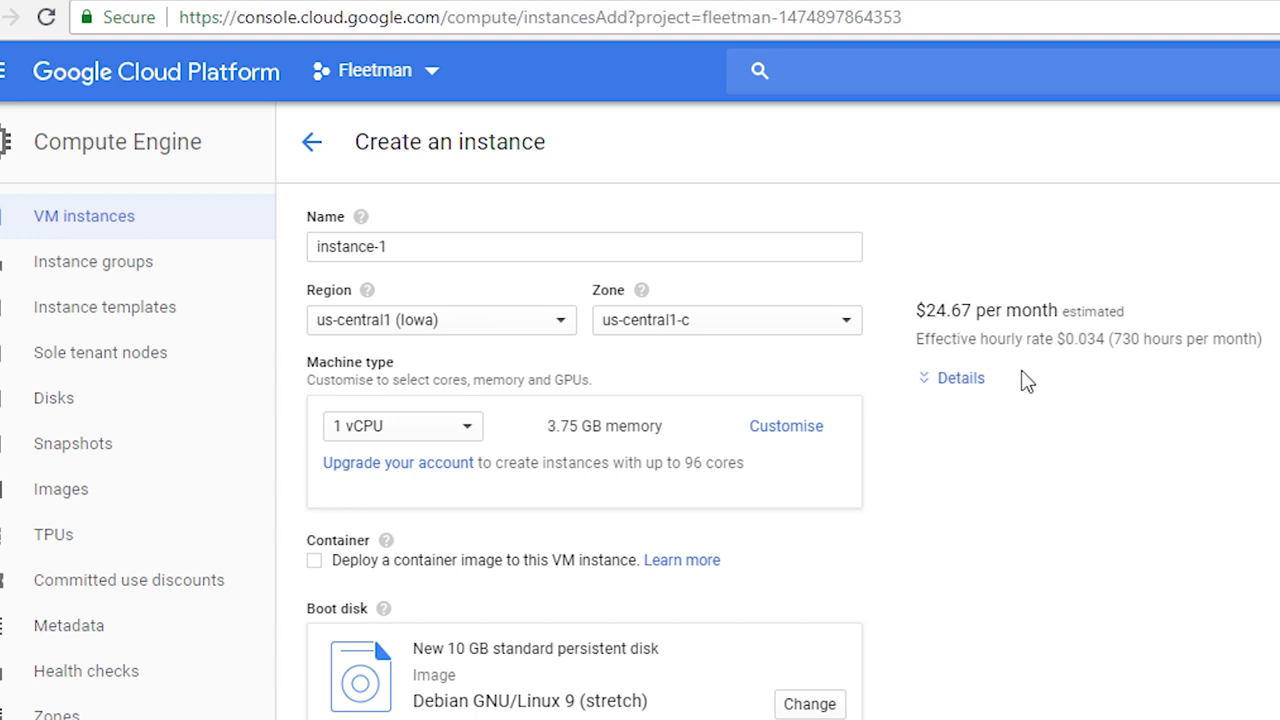
click(400, 426)
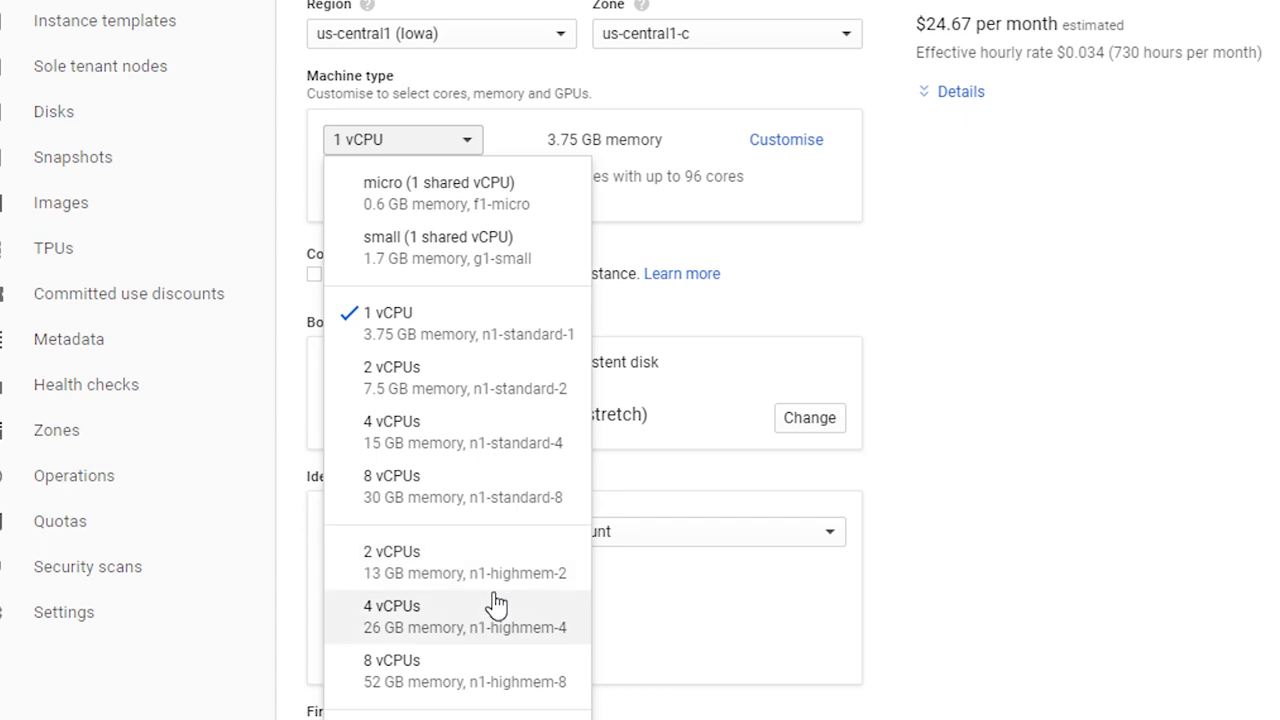
click(457, 578)
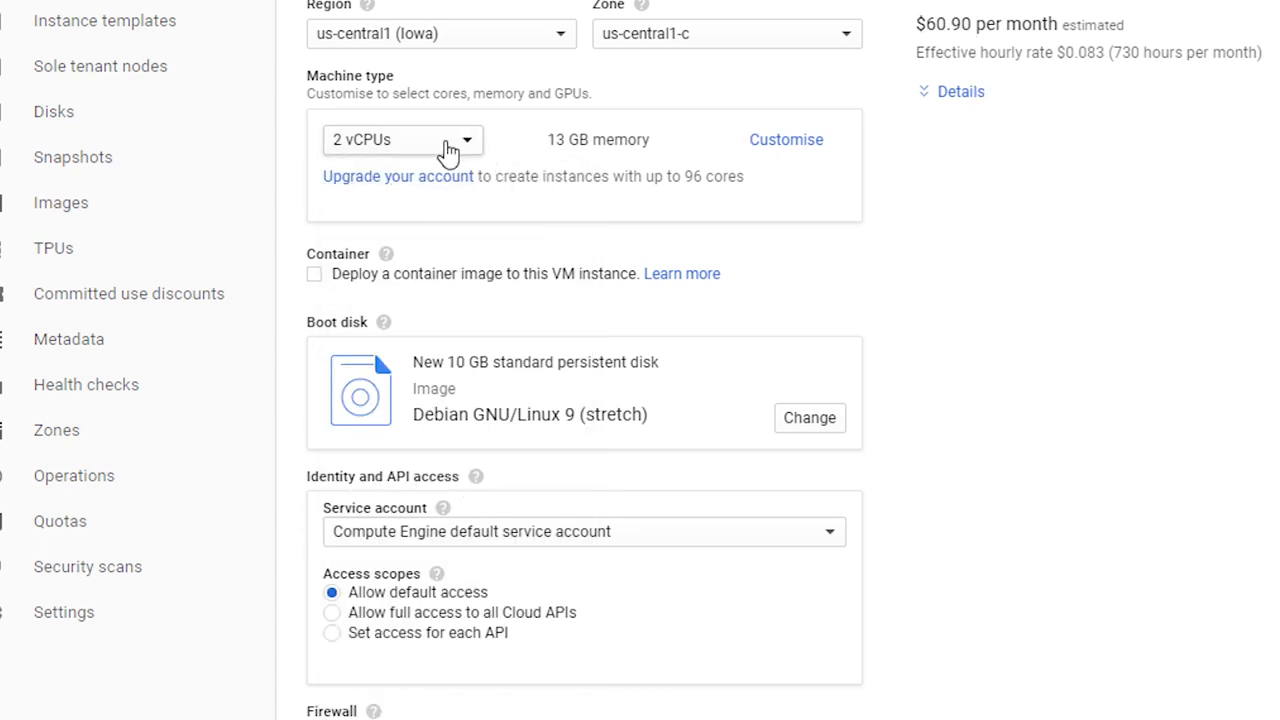
click(452, 146)
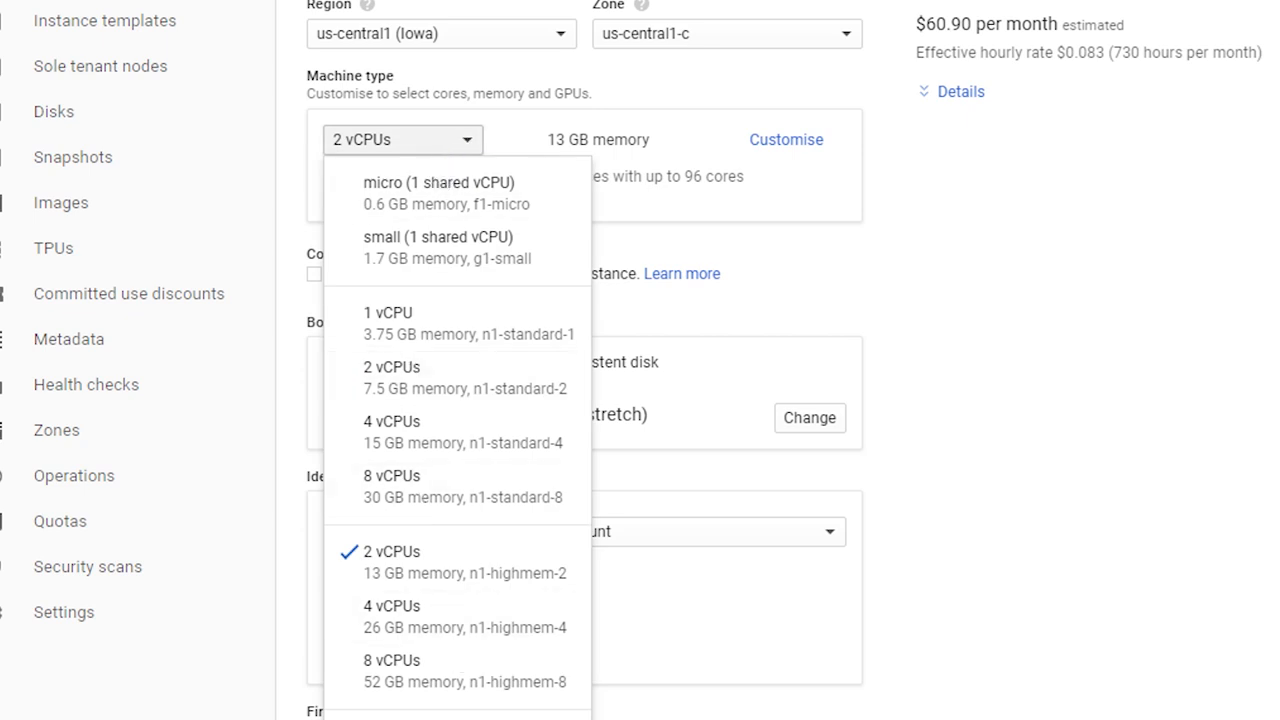
click(490, 719)
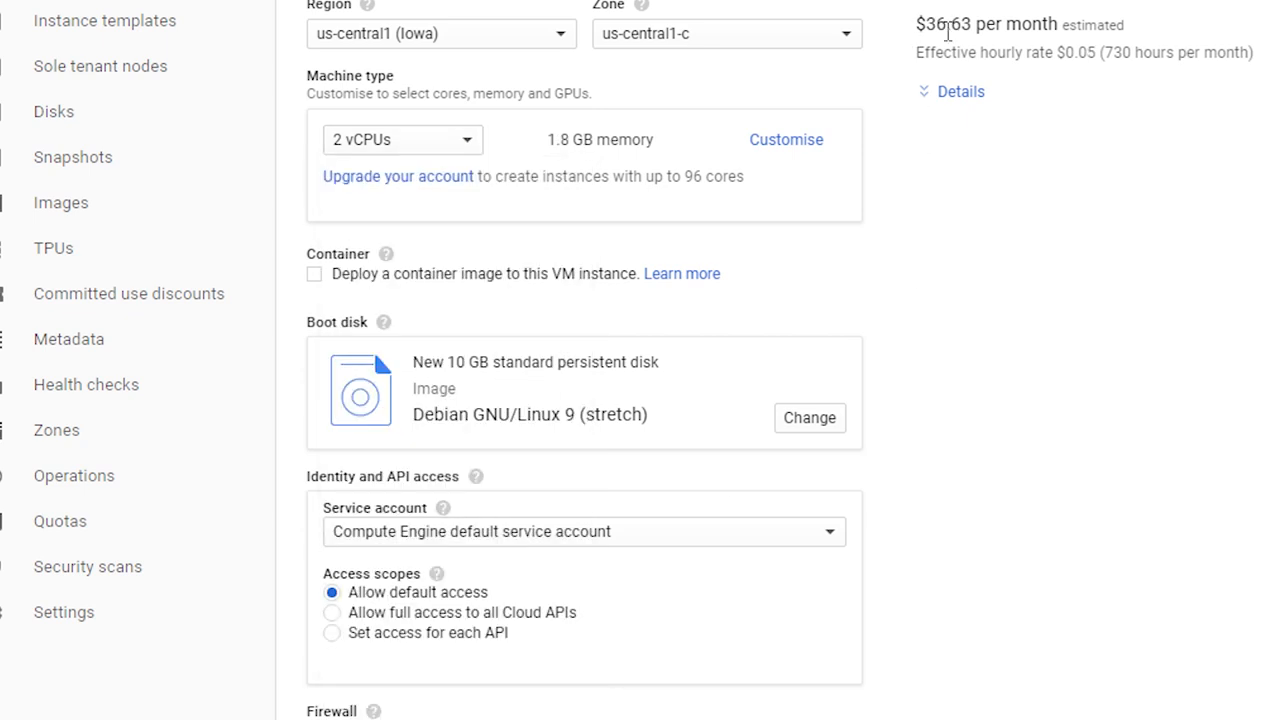
click(413, 148)
scroll(560, 491, down, 3)
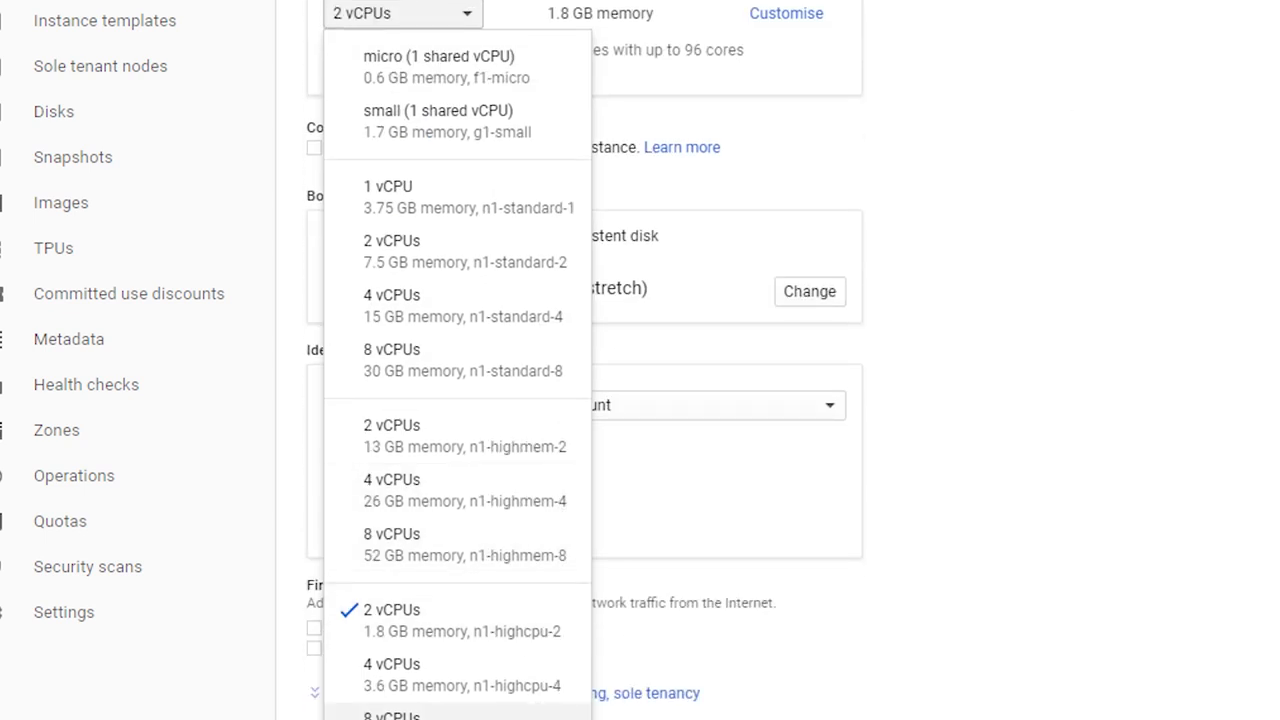
click(460, 716)
scroll(995, 470, up, 2)
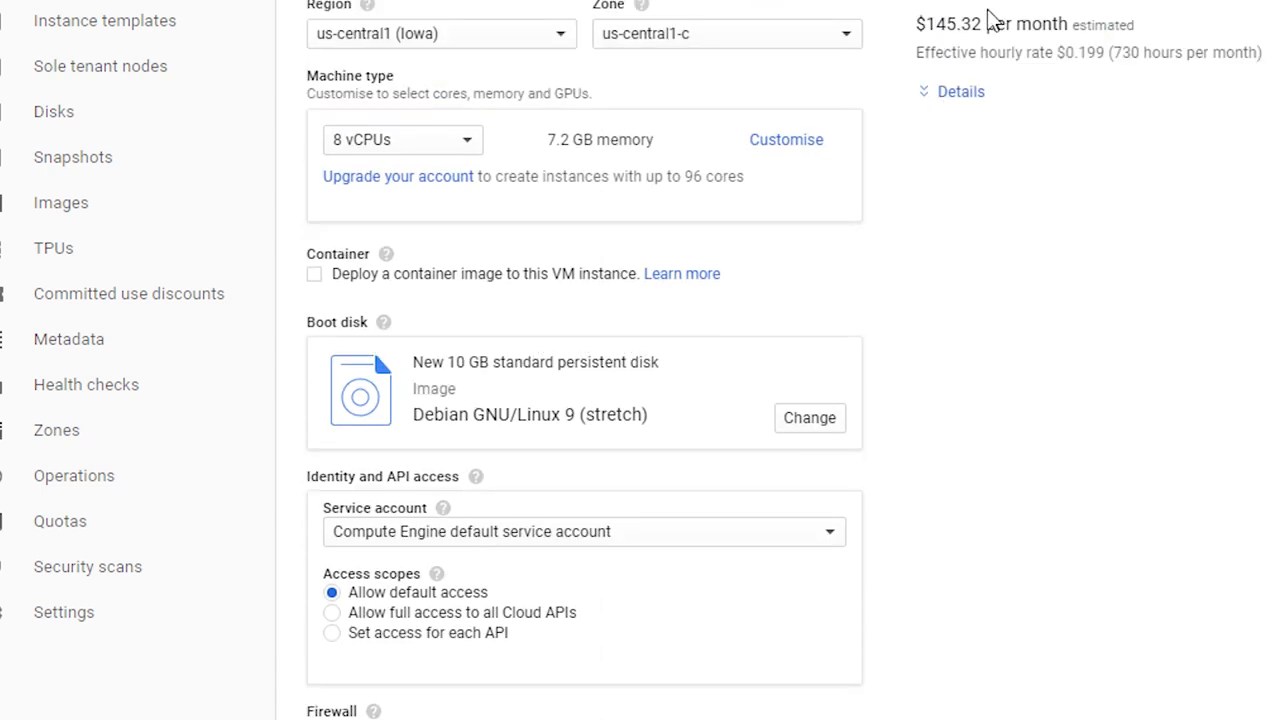
click(456, 148)
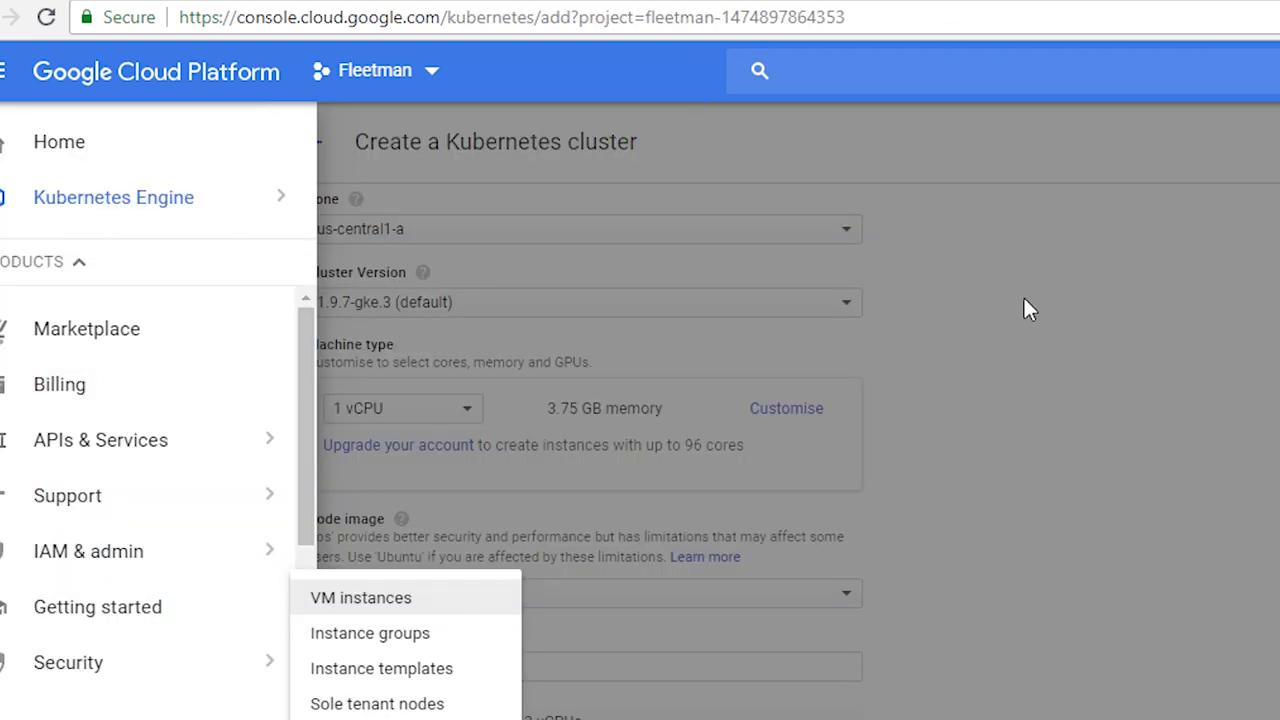
Step: Return to the cluster form, create fleetman-cluster with size 3 and 1 vCPU nodes, and refresh the cluster list
click(1024, 298)
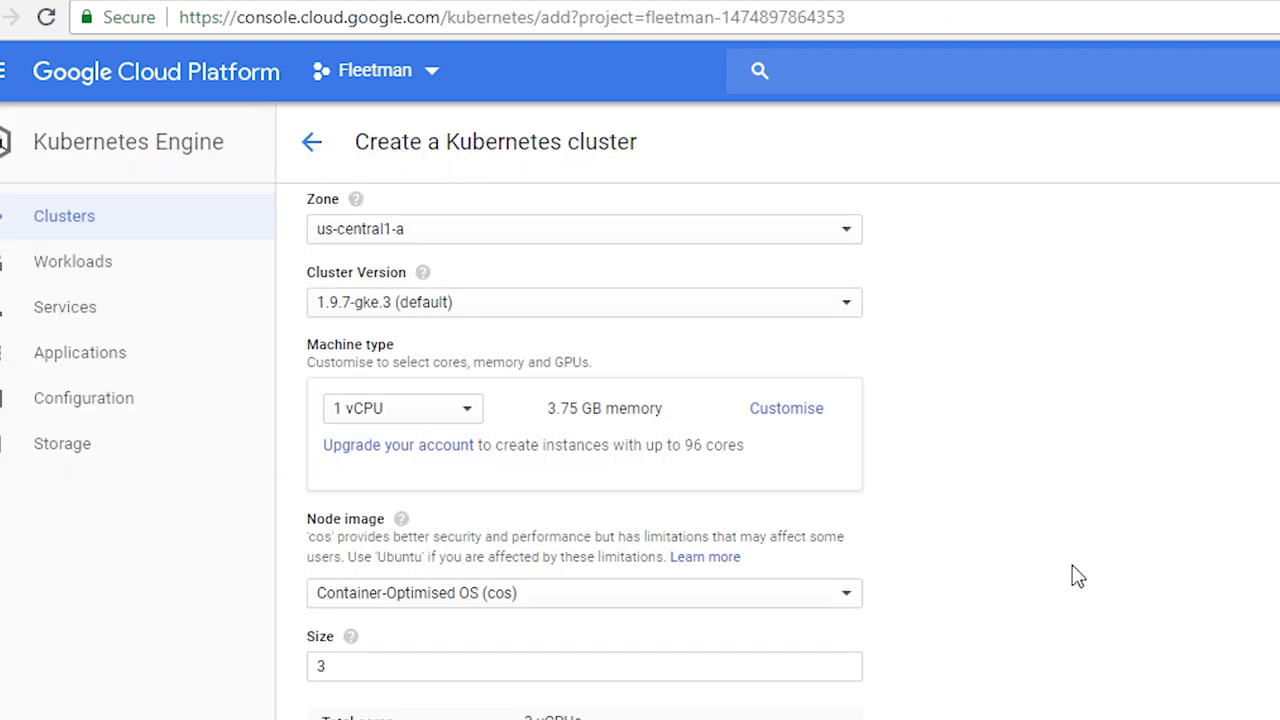
click(341, 670)
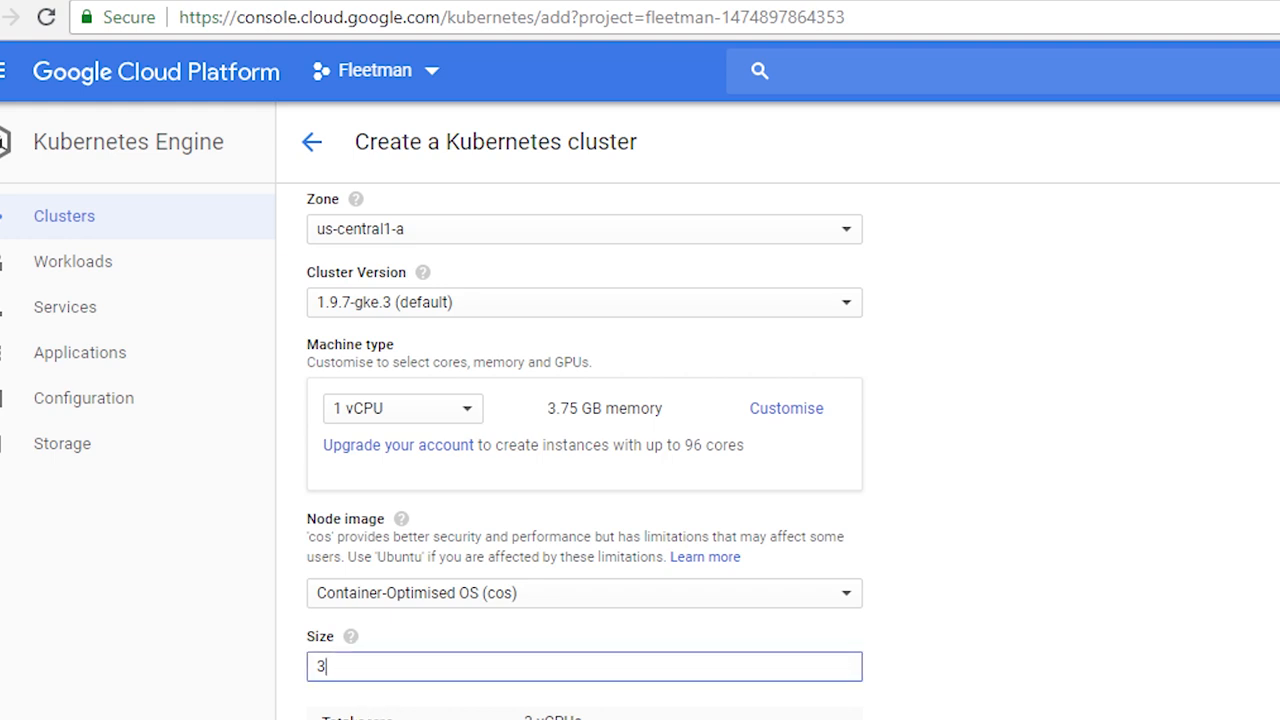
click(463, 412)
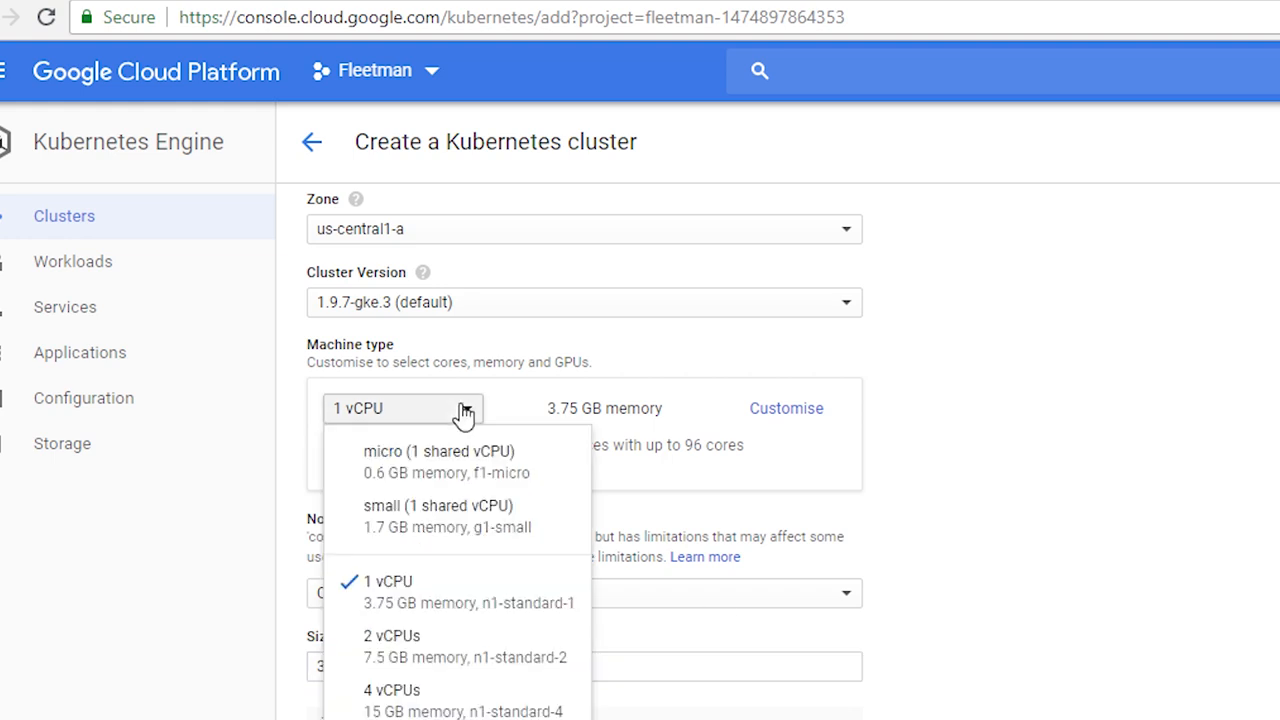
click(998, 622)
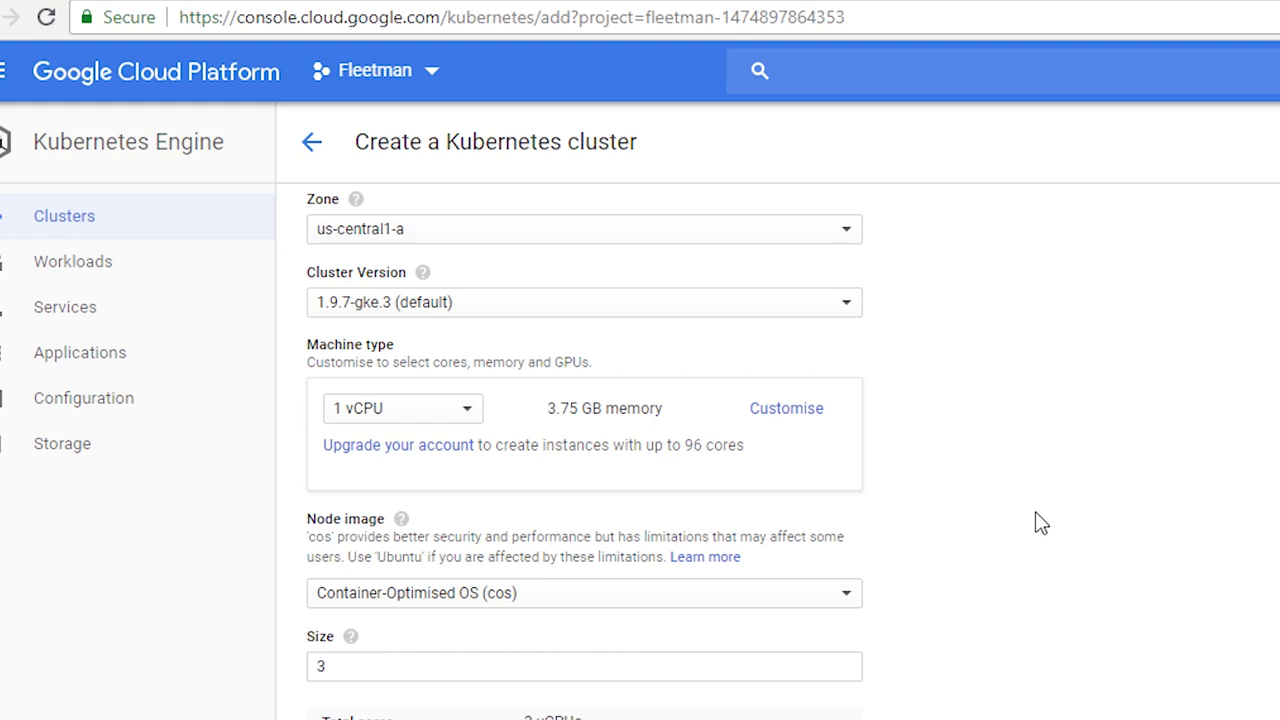
scroll(1037, 557, down, 4)
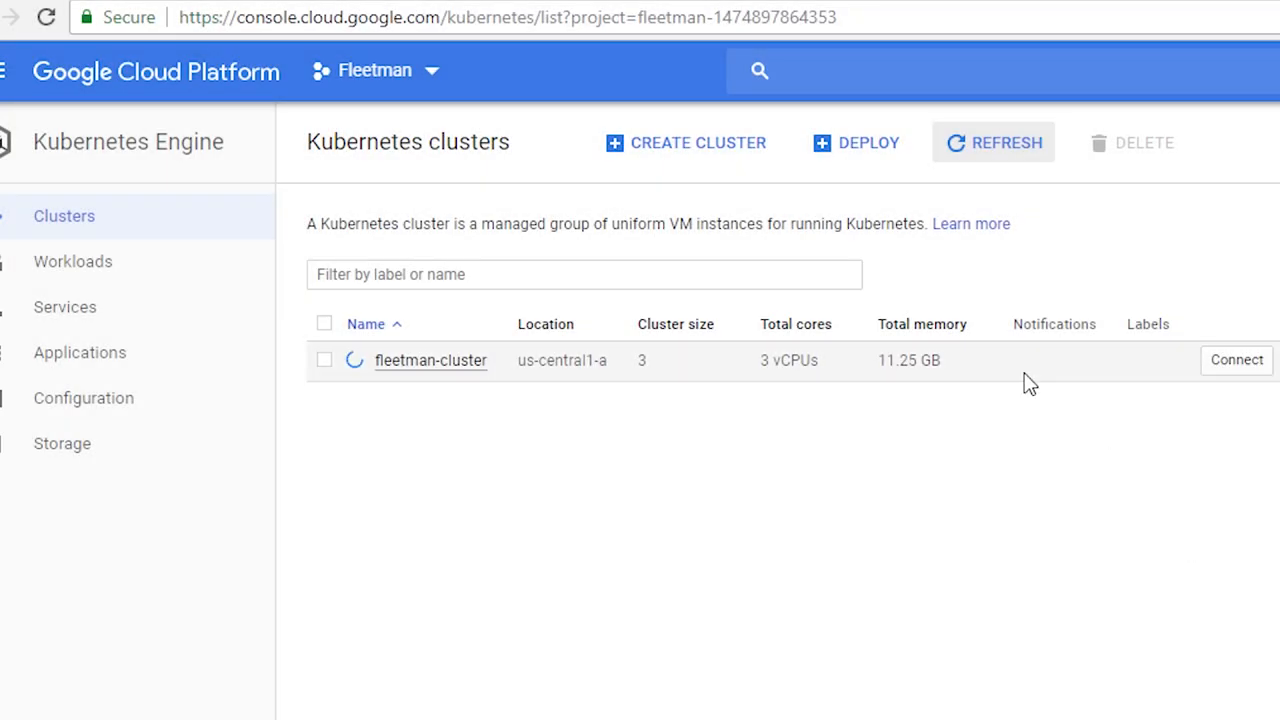
click(998, 146)
mouse_move(352, 366)
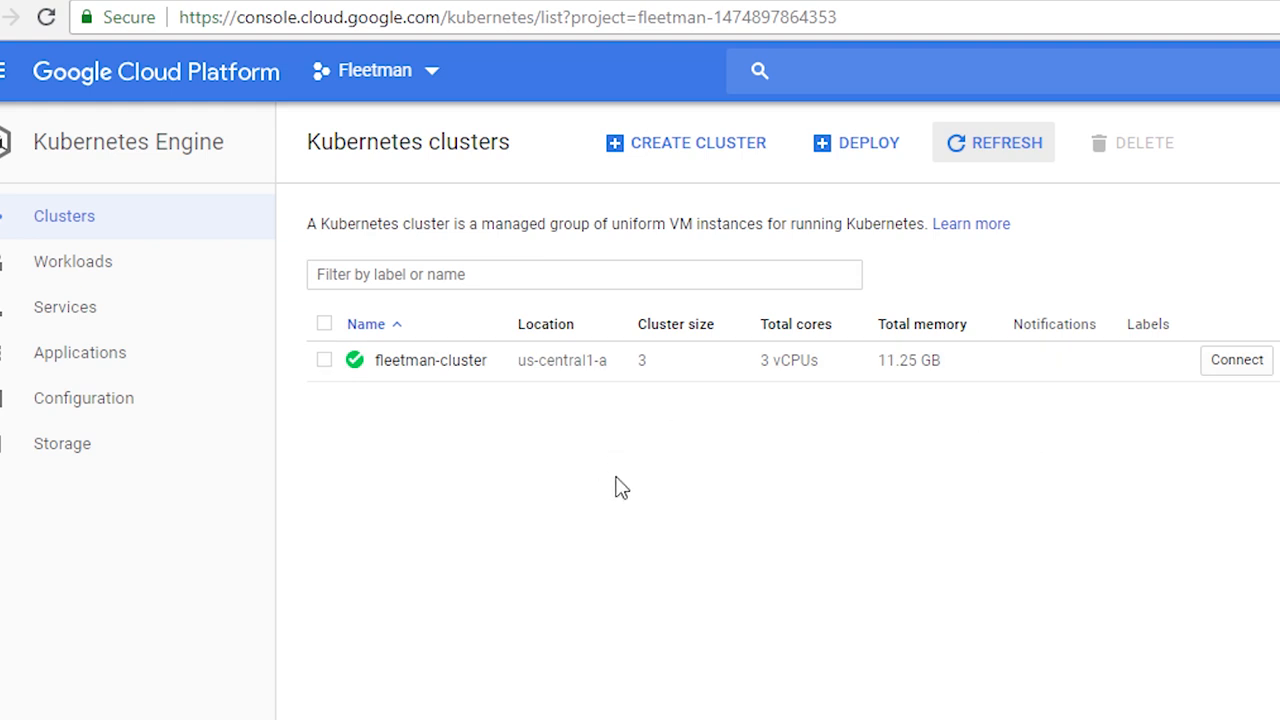
Step: Connect to fleetman-cluster by running its gcloud get-credentials command in an enlarged Cloud Shell
click(1232, 369)
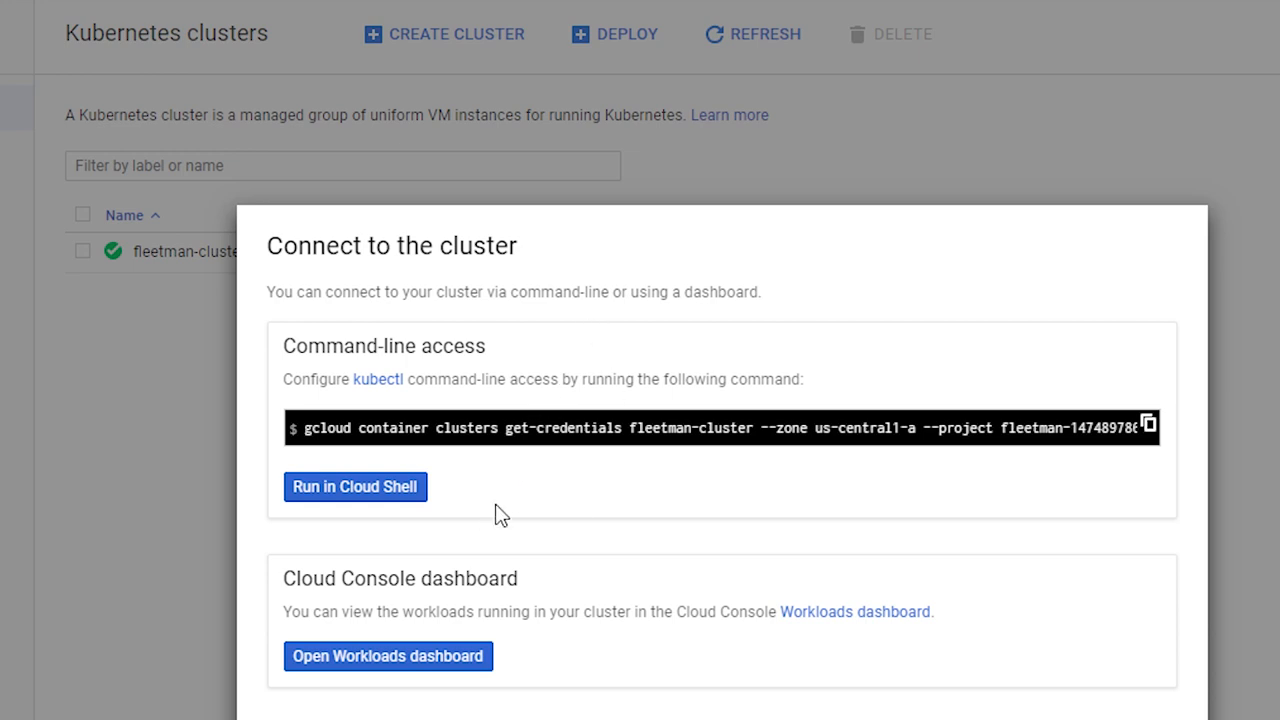
click(387, 497)
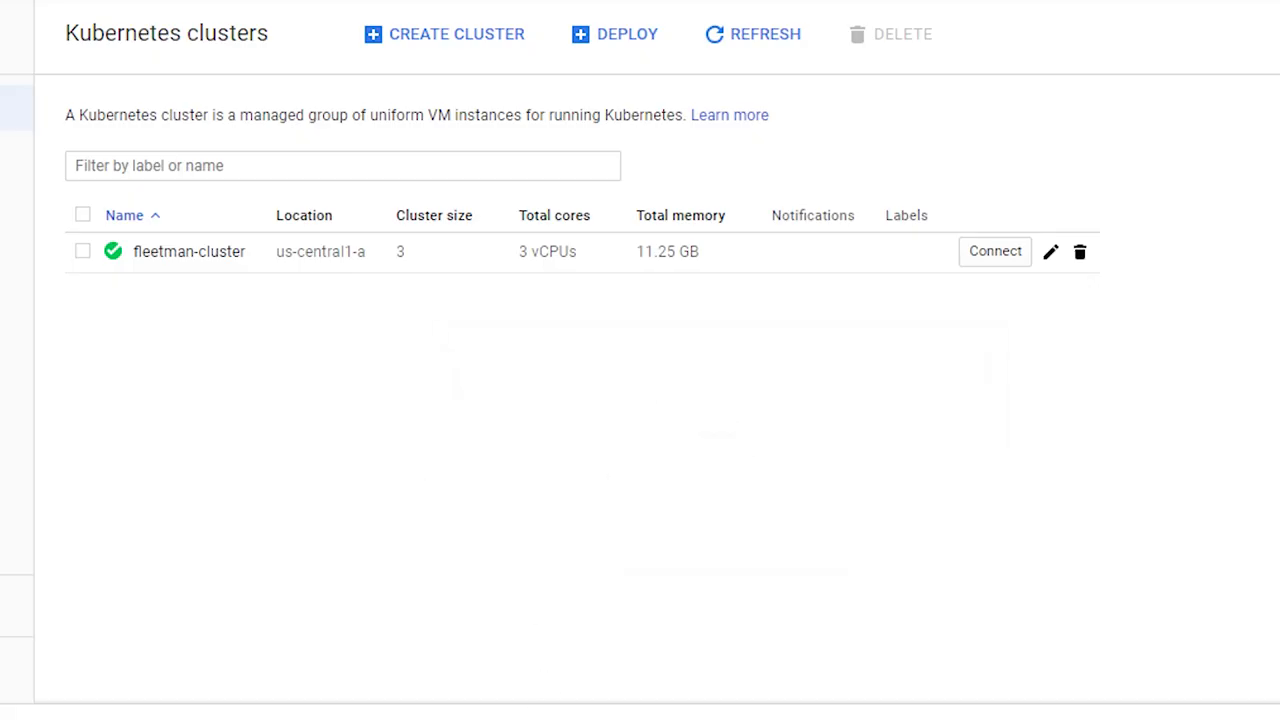
drag(558, 706, 586, 476)
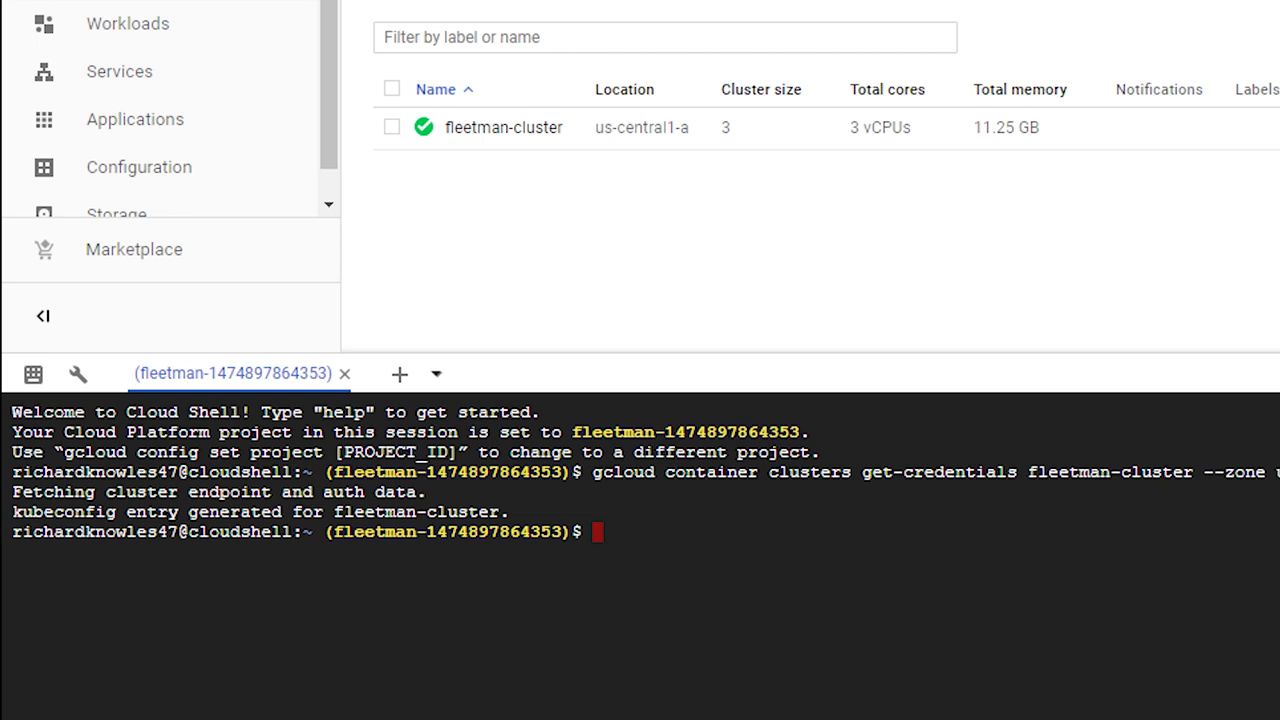
key(Return)
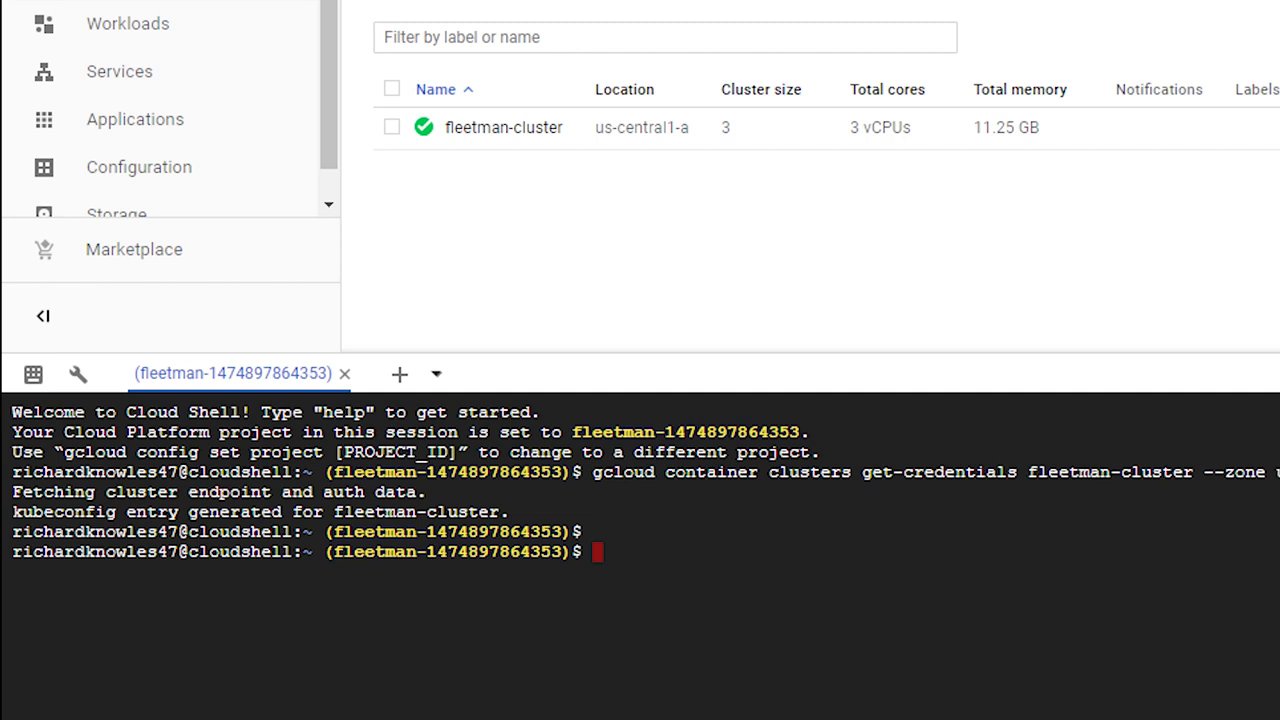
Step: Highlight the kubeconfig line in the Cloud Shell output and clear the selection
double_click(40, 512)
triple_click(40, 512)
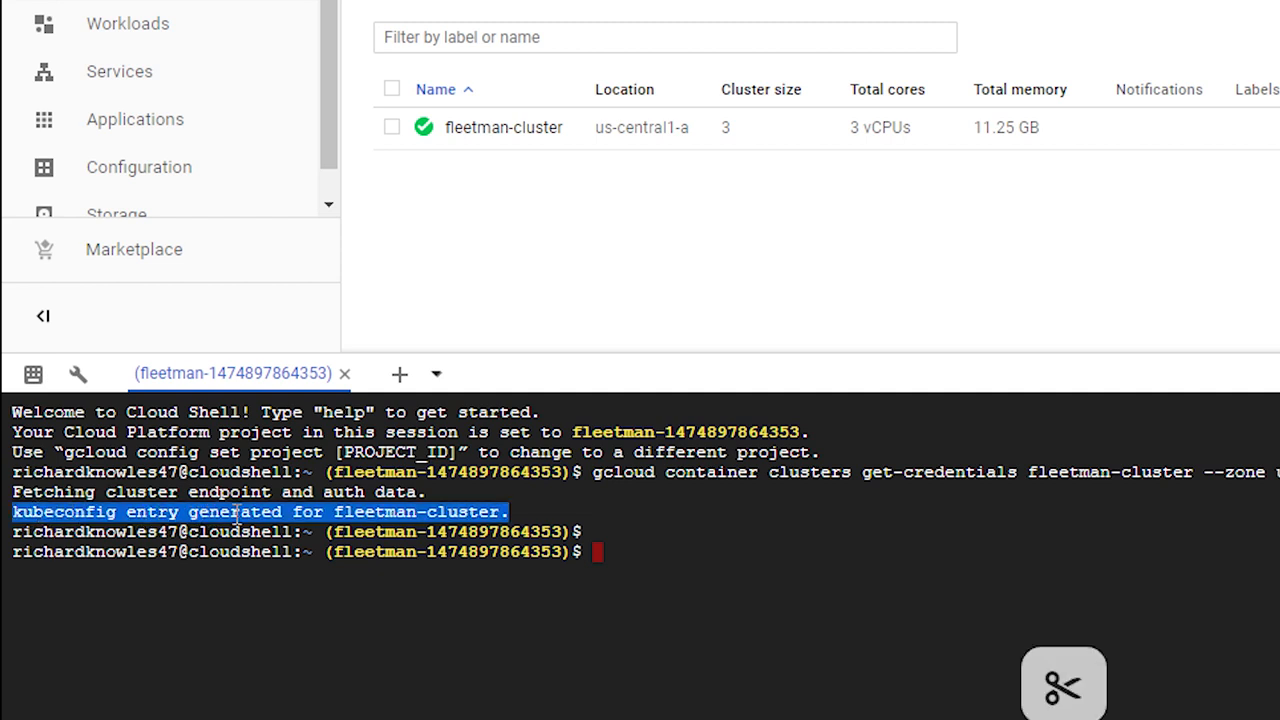
drag(645, 539, 664, 543)
click(668, 548)
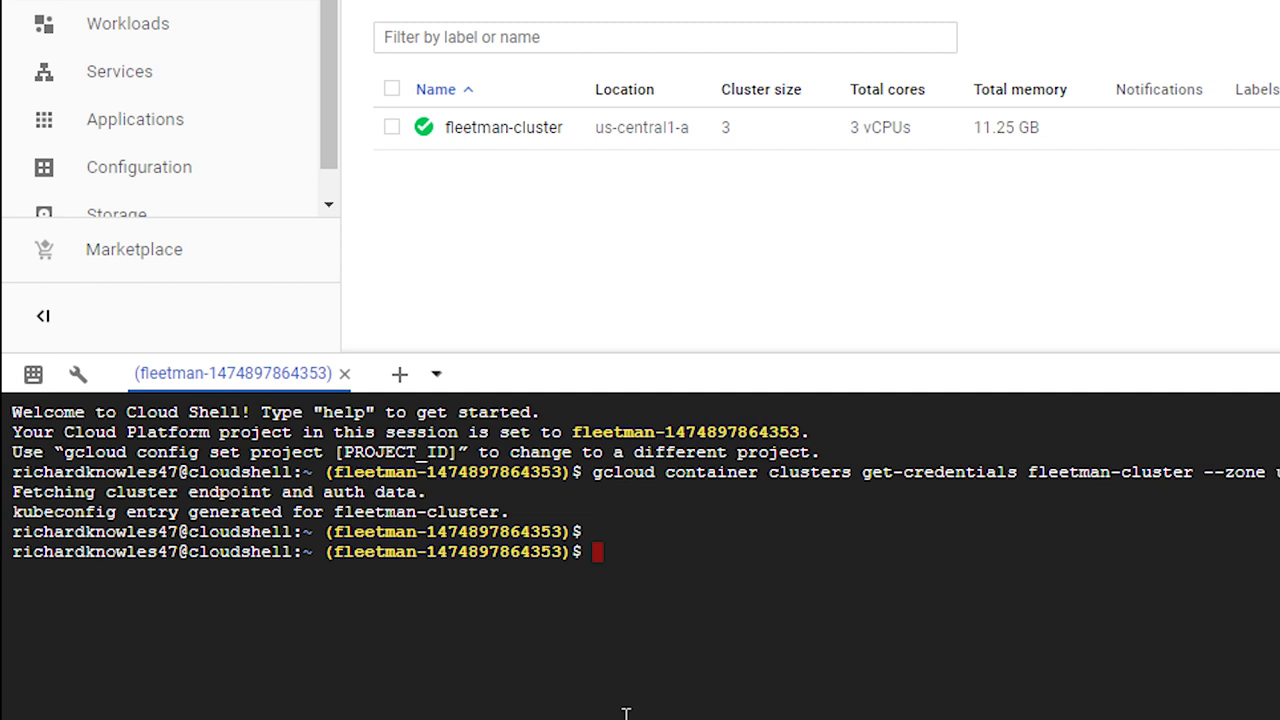
Step: List the cluster's Kubernetes resources with kubectl get all
text(kubectl get all)
key(Return)
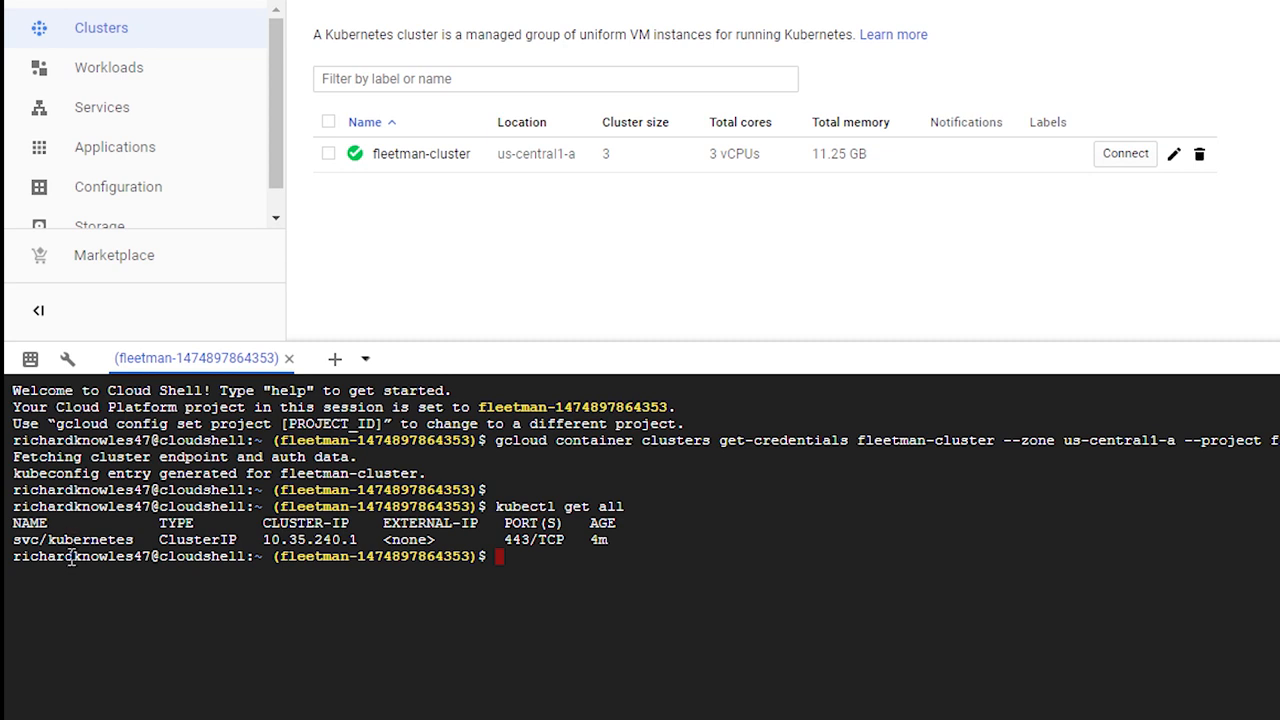
Step: Shrink the Cloud Shell pane and examine the new deployment form under Workloads, down to its cluster selection
drag(594, 341, 594, 452)
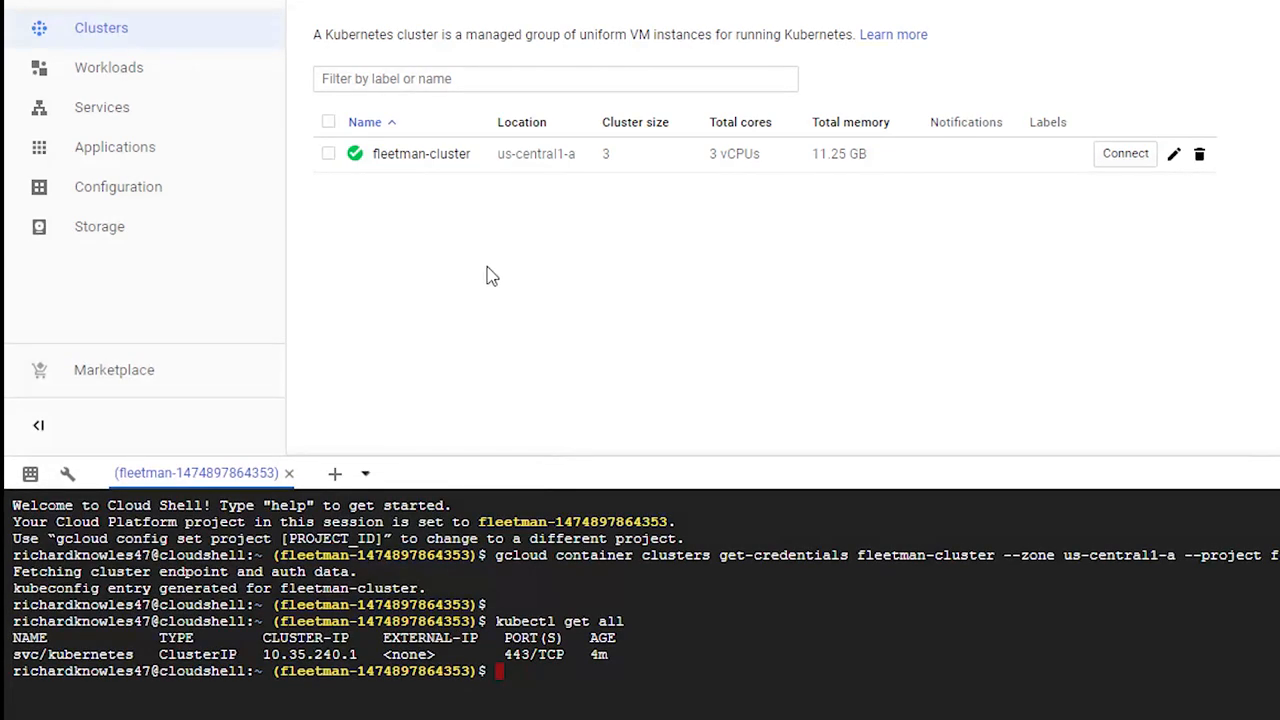
click(164, 74)
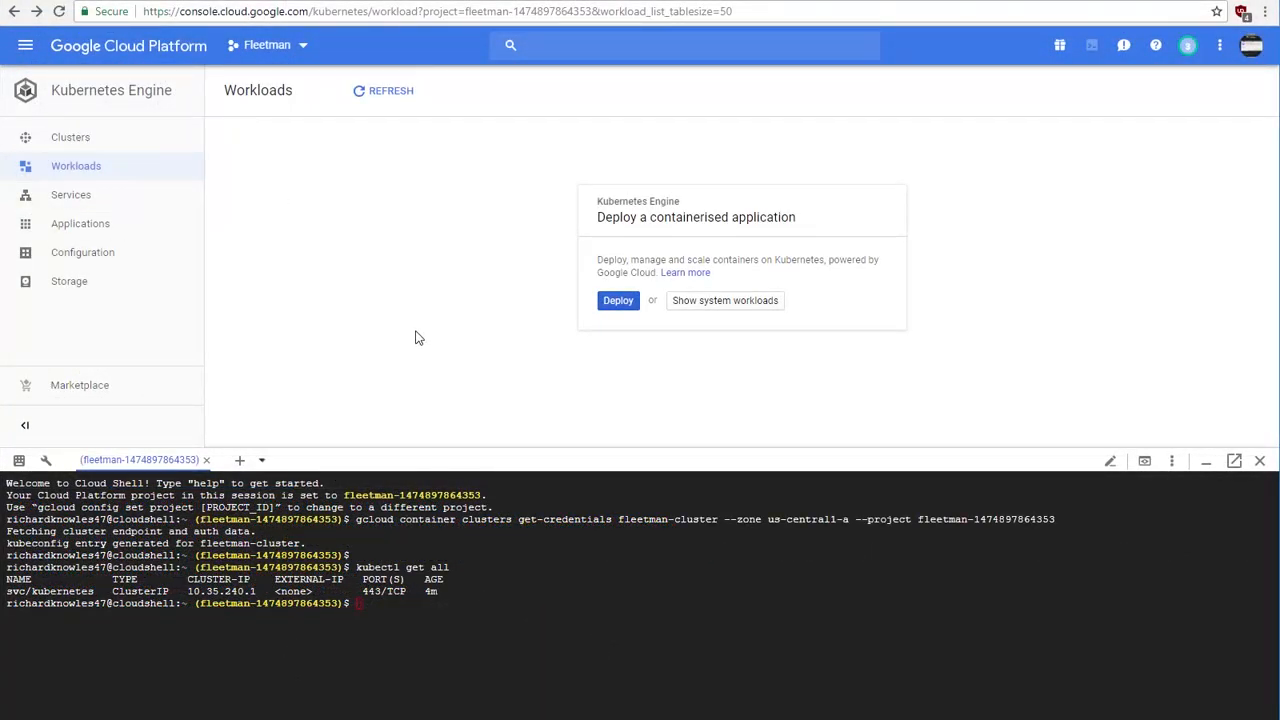
click(620, 303)
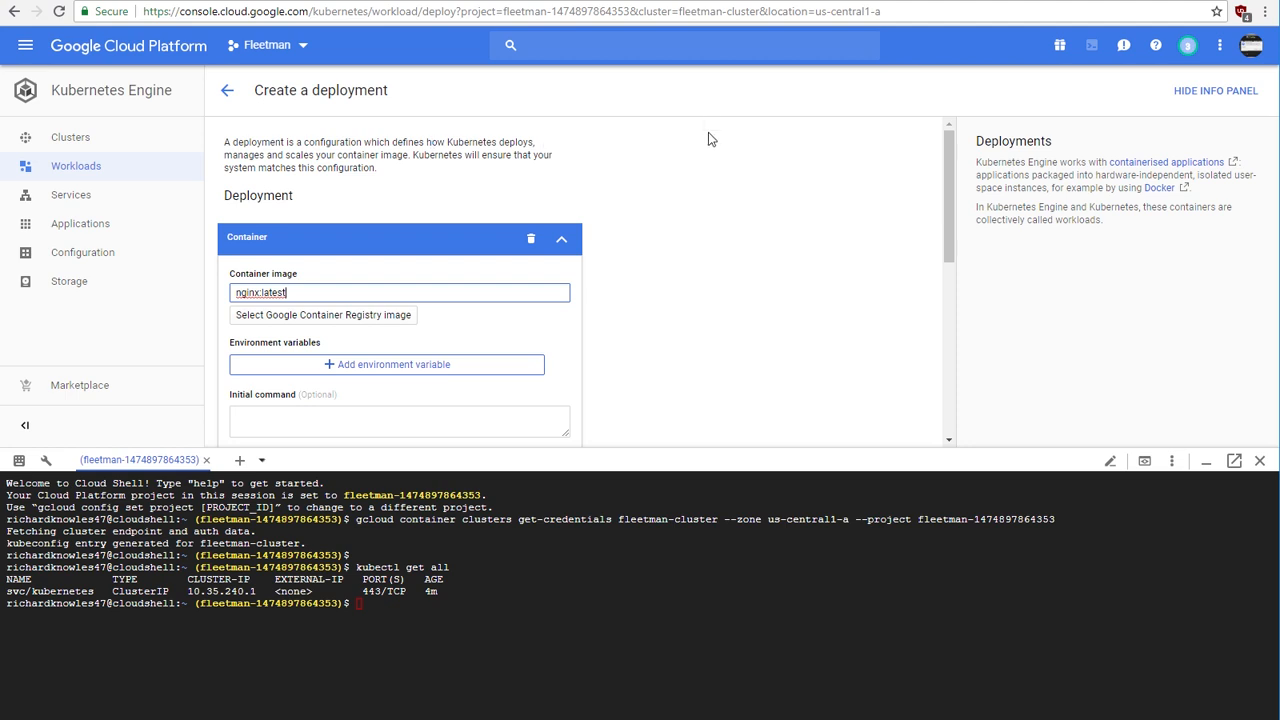
scroll(947, 230, down, 1)
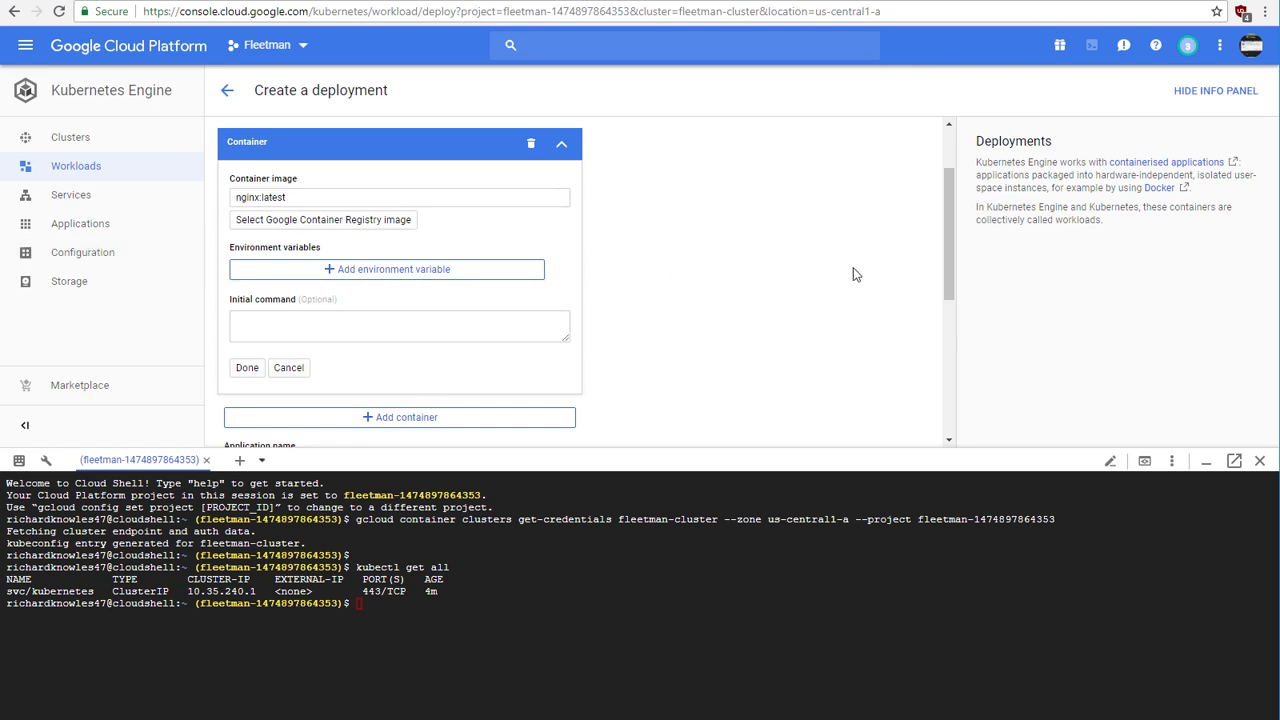
drag(949, 272, 737, 400)
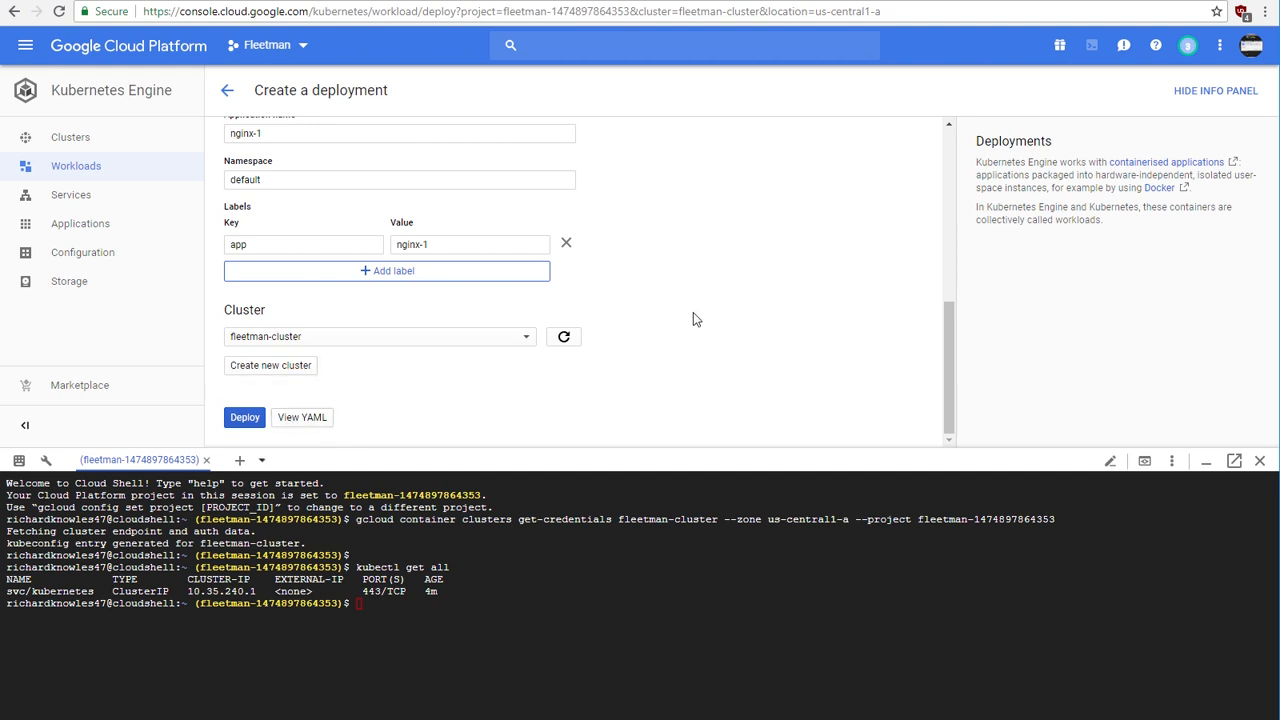
Step: Leave the new deployment form without deploying and open the Kubernetes Engine Services page
drag(950, 428, 905, 256)
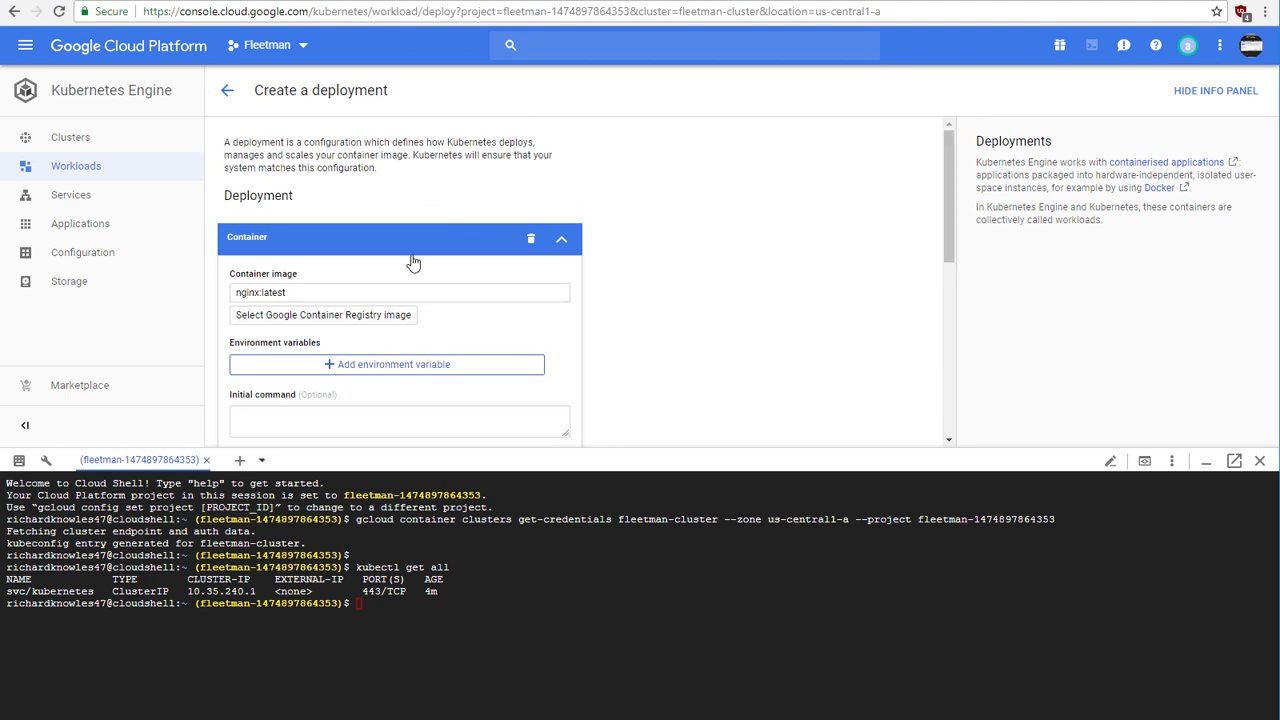
click(228, 92)
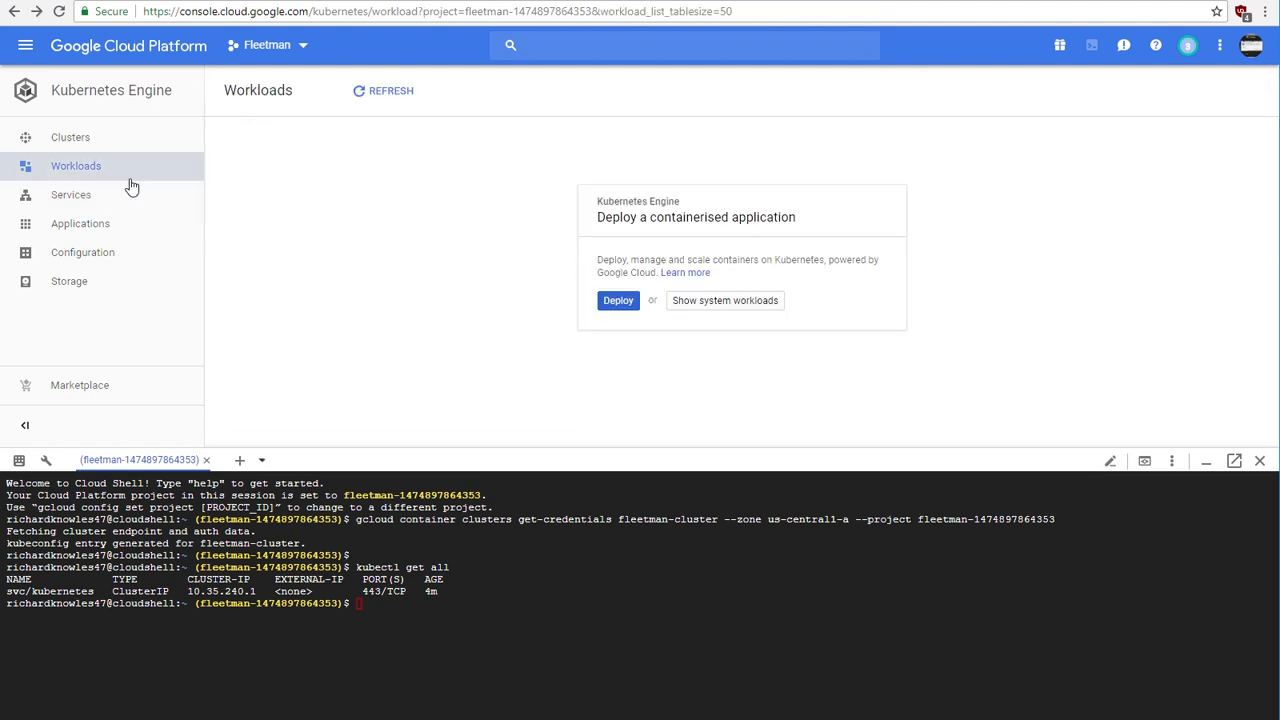
click(90, 204)
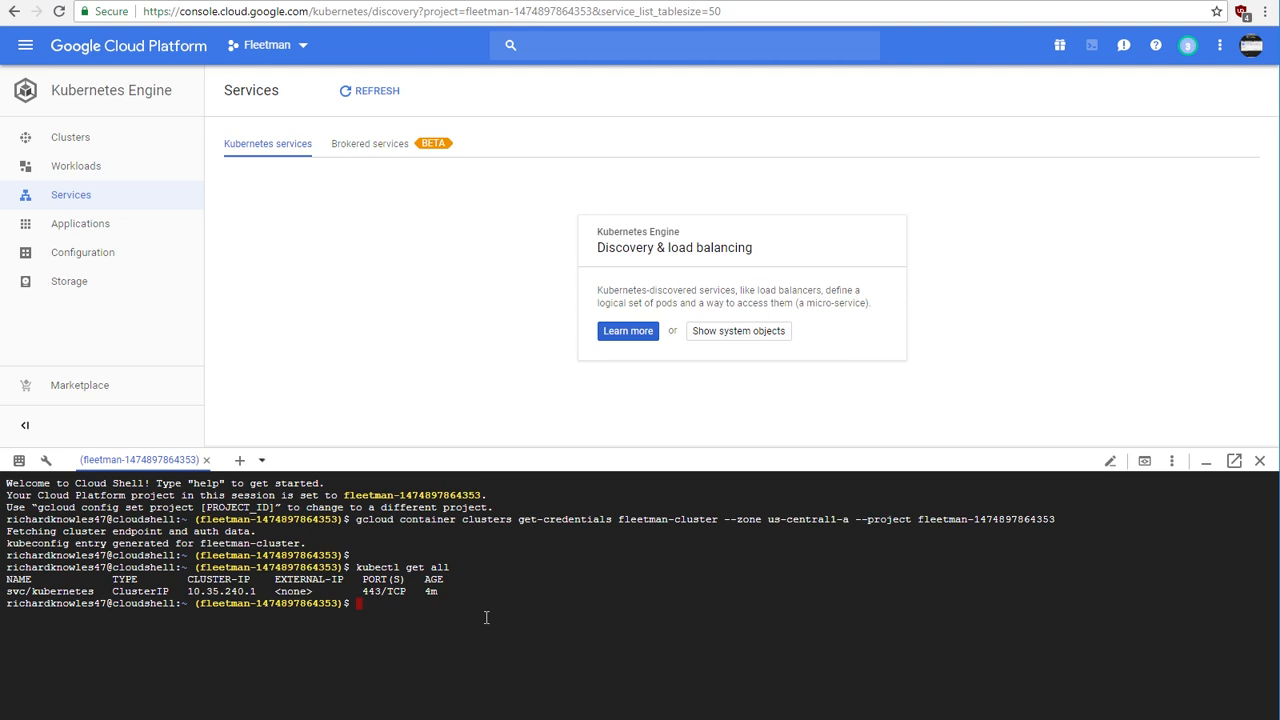
Step: Run nano and git in Cloud Shell to check whether both tools are available
key(Return)
key(Return)
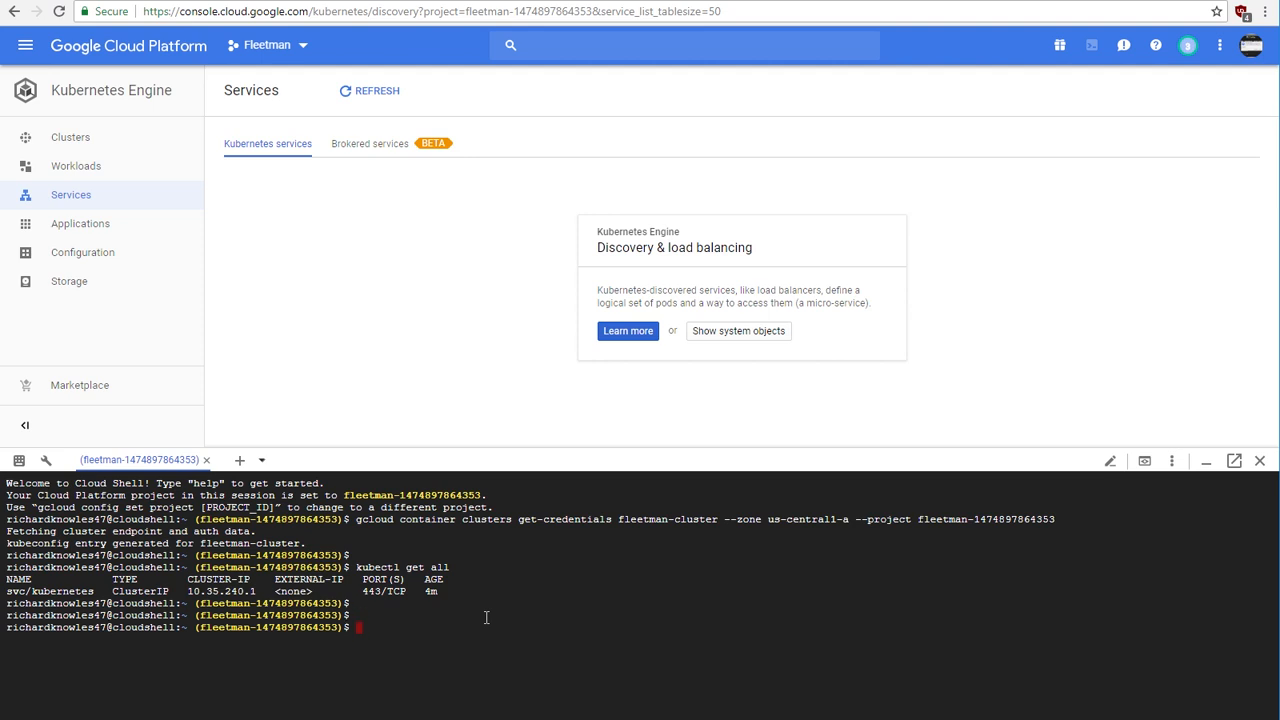
text(nano)
key(Return)
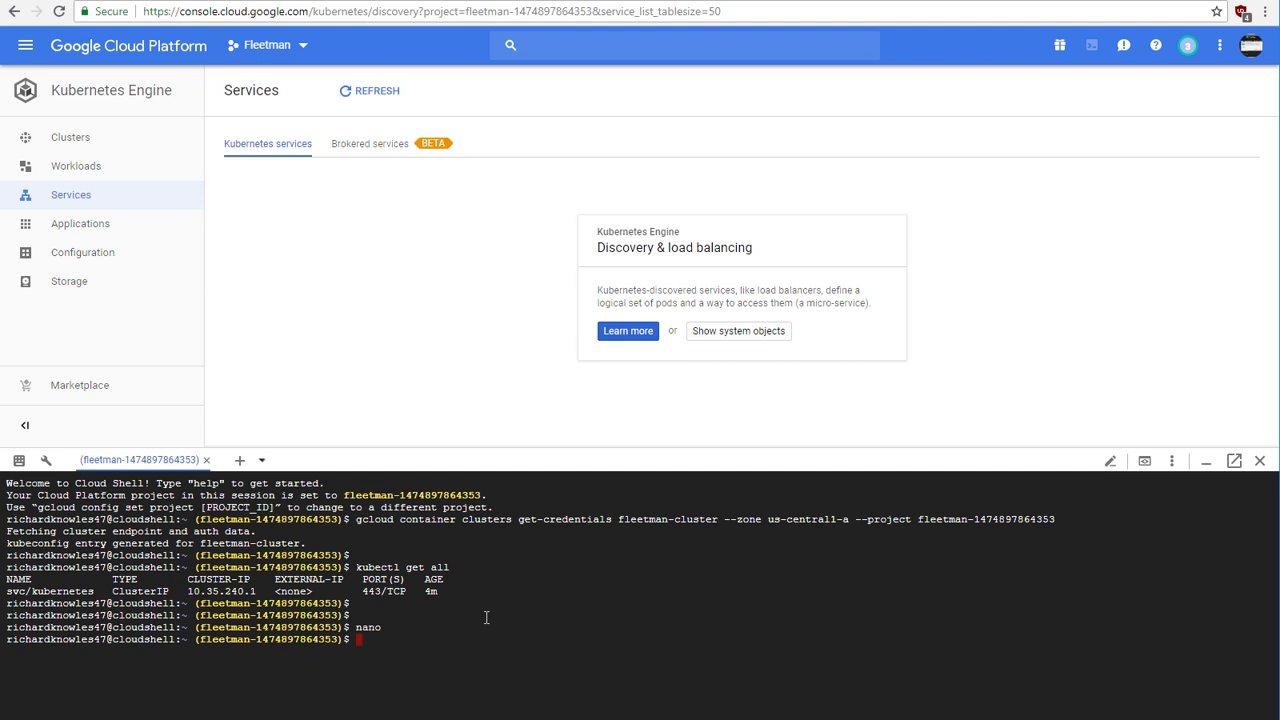
text(git clone)
key(BackSpace)
key(BackSpace)
key(BackSpace)
key(BackSpace)
key(BackSpace)
key(Return)
text(cl)
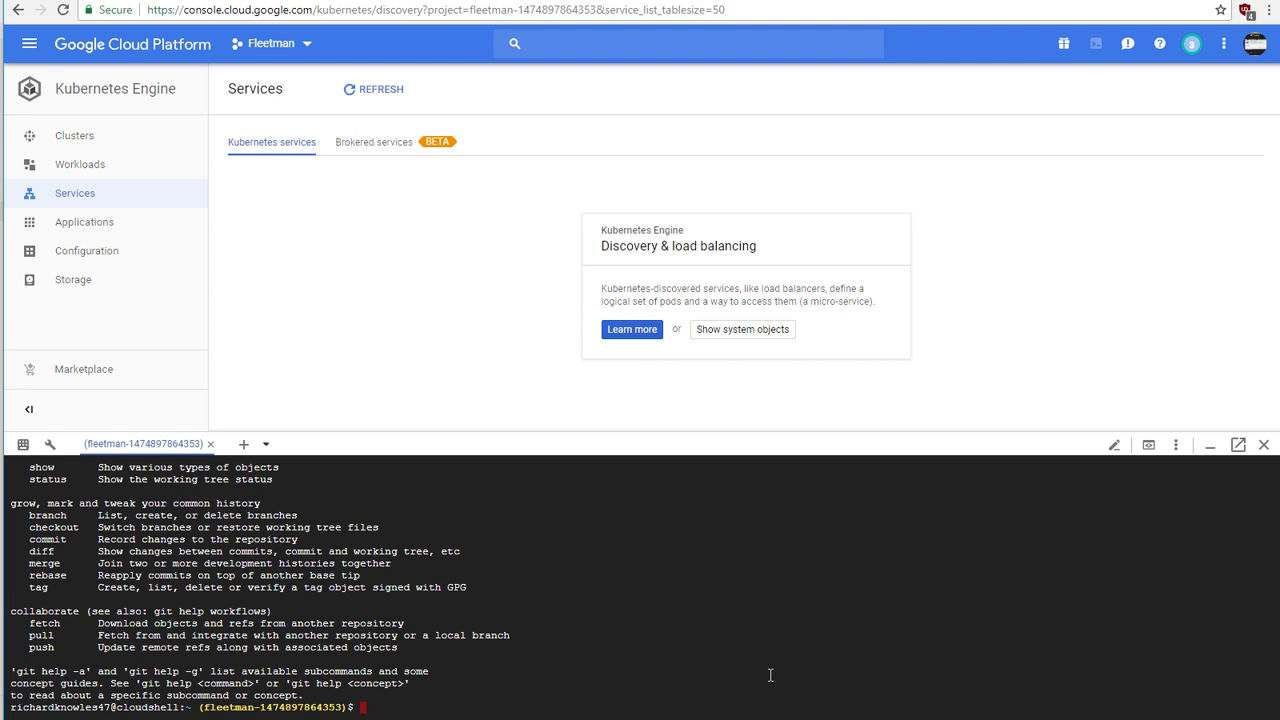
Step: Check the yum and apt-get package managers in Cloud Shell, then clear the terminal
text(yum)
key(Return)
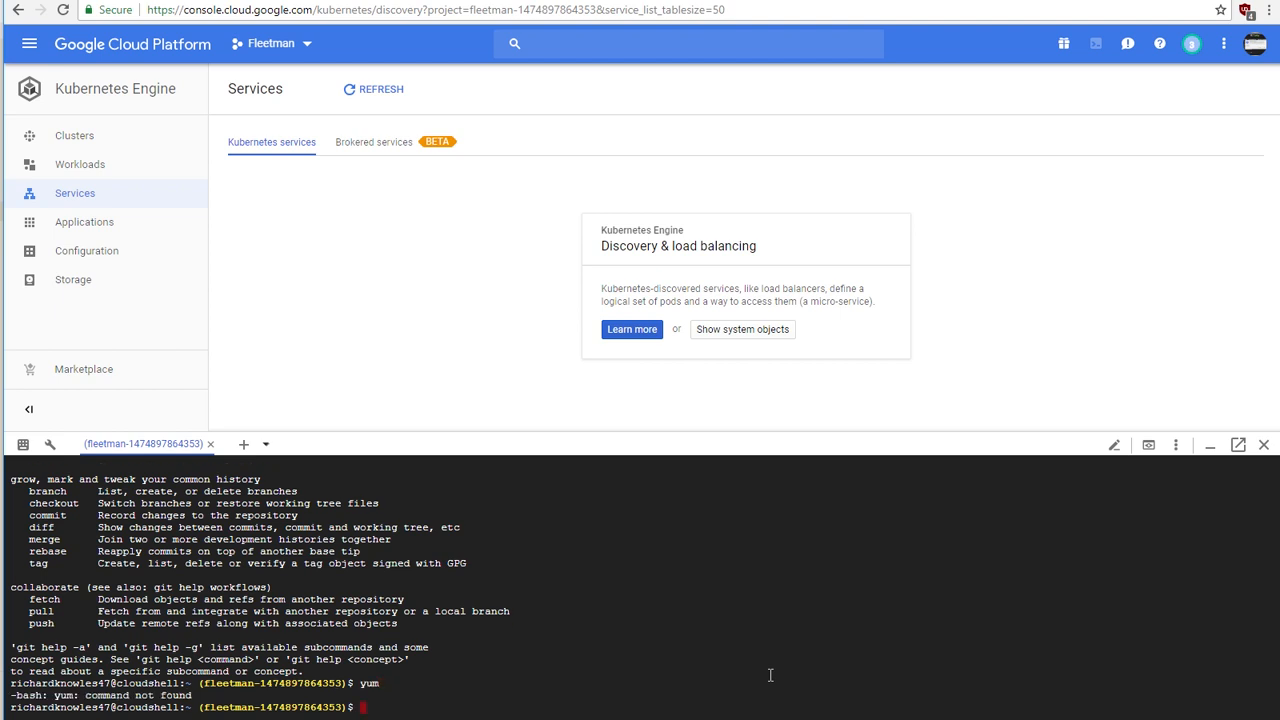
text(apt-get)
key(Return)
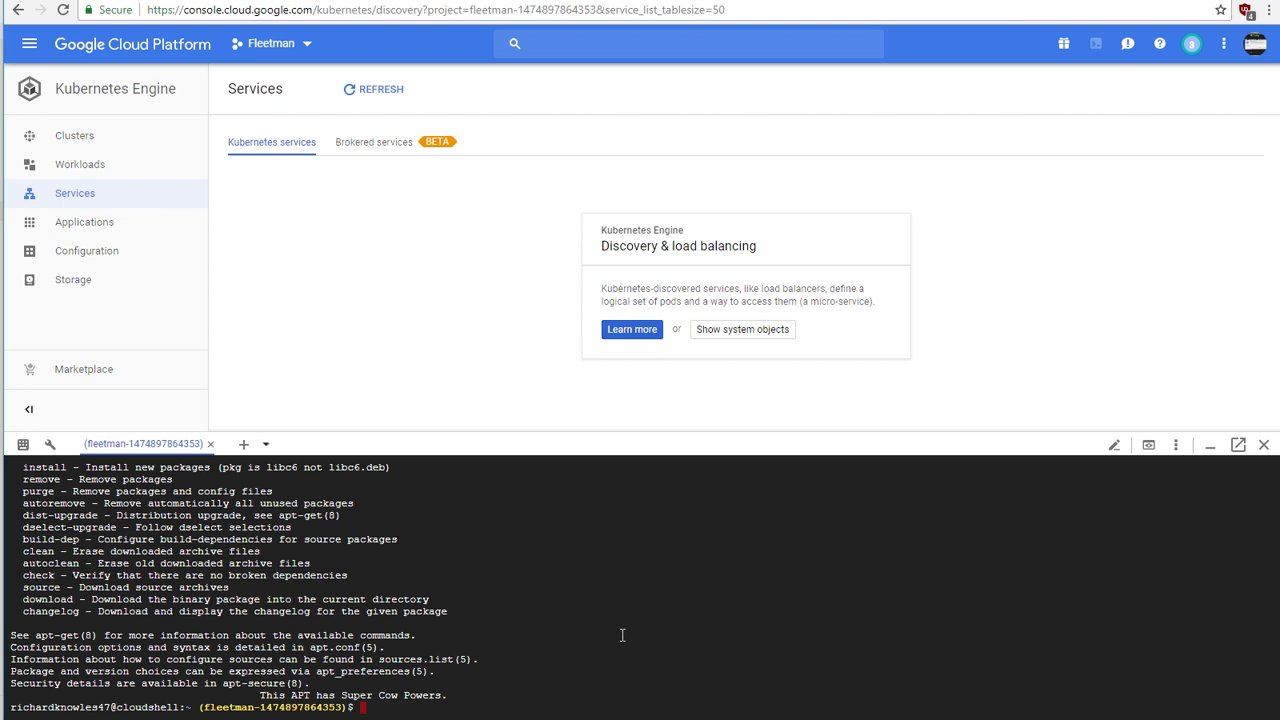
scroll(484, 611, up, 10)
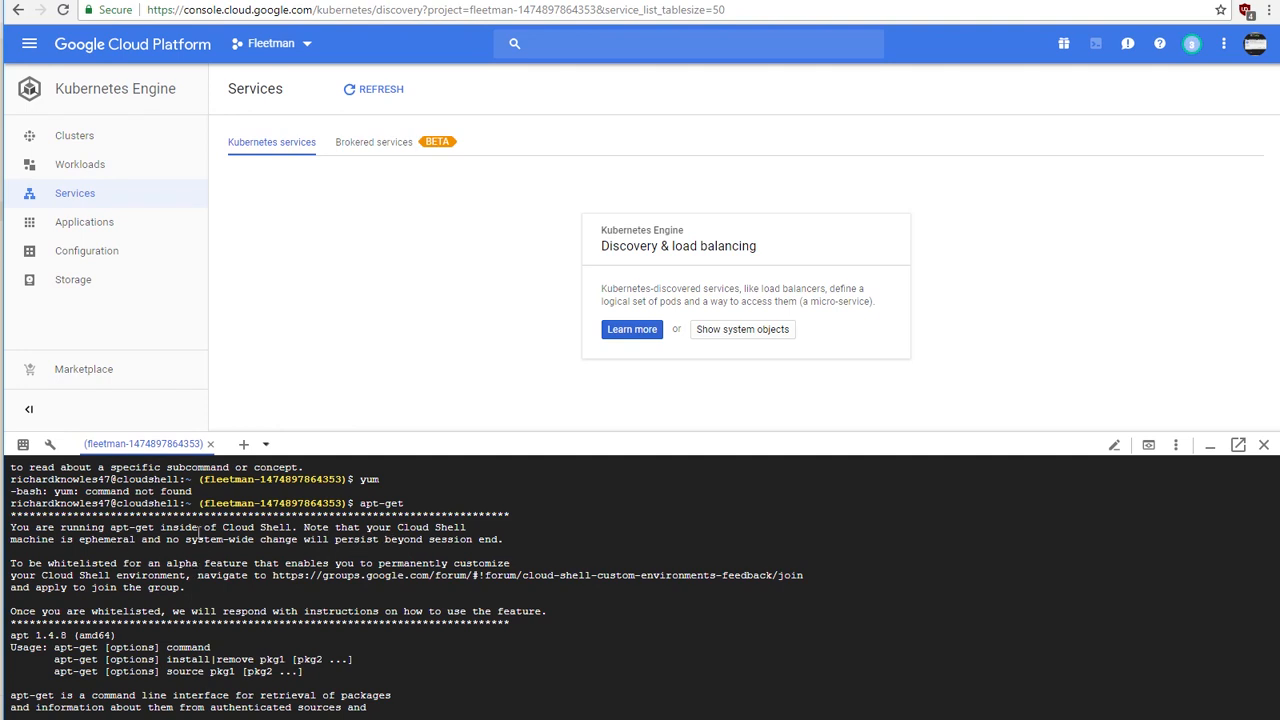
scroll(477, 651, down, 9)
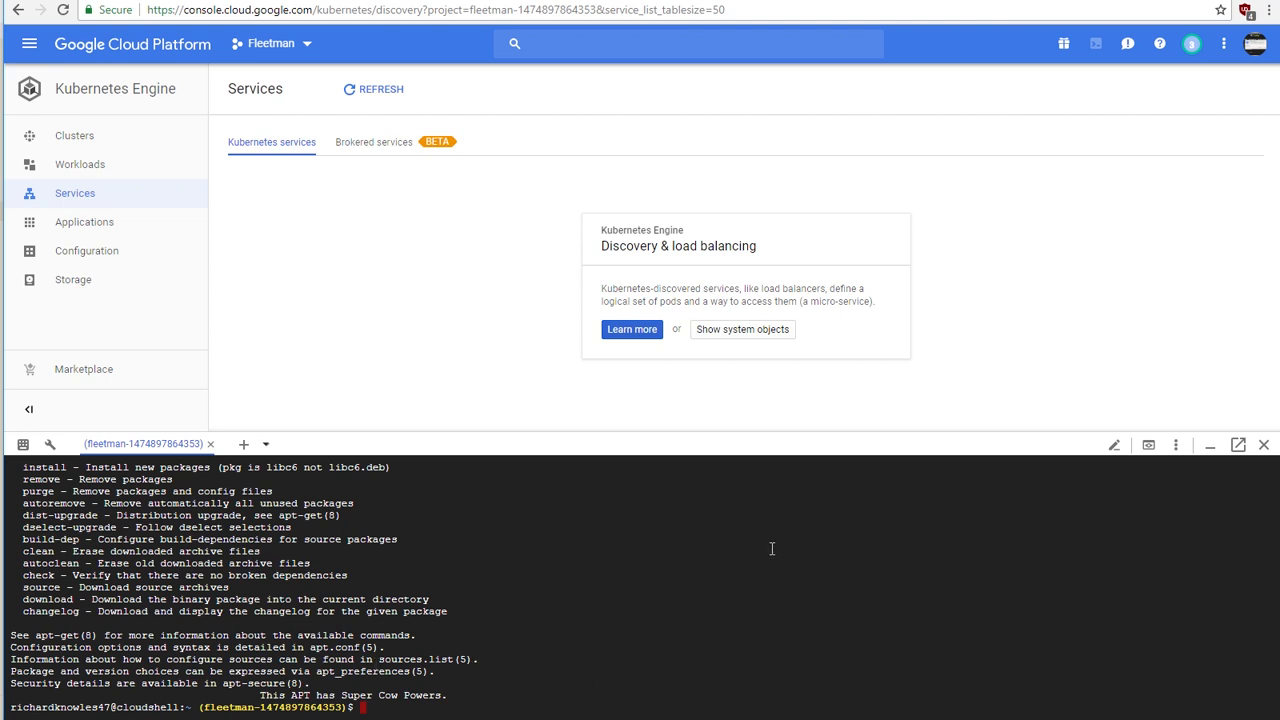
text(lear)
key(Return)
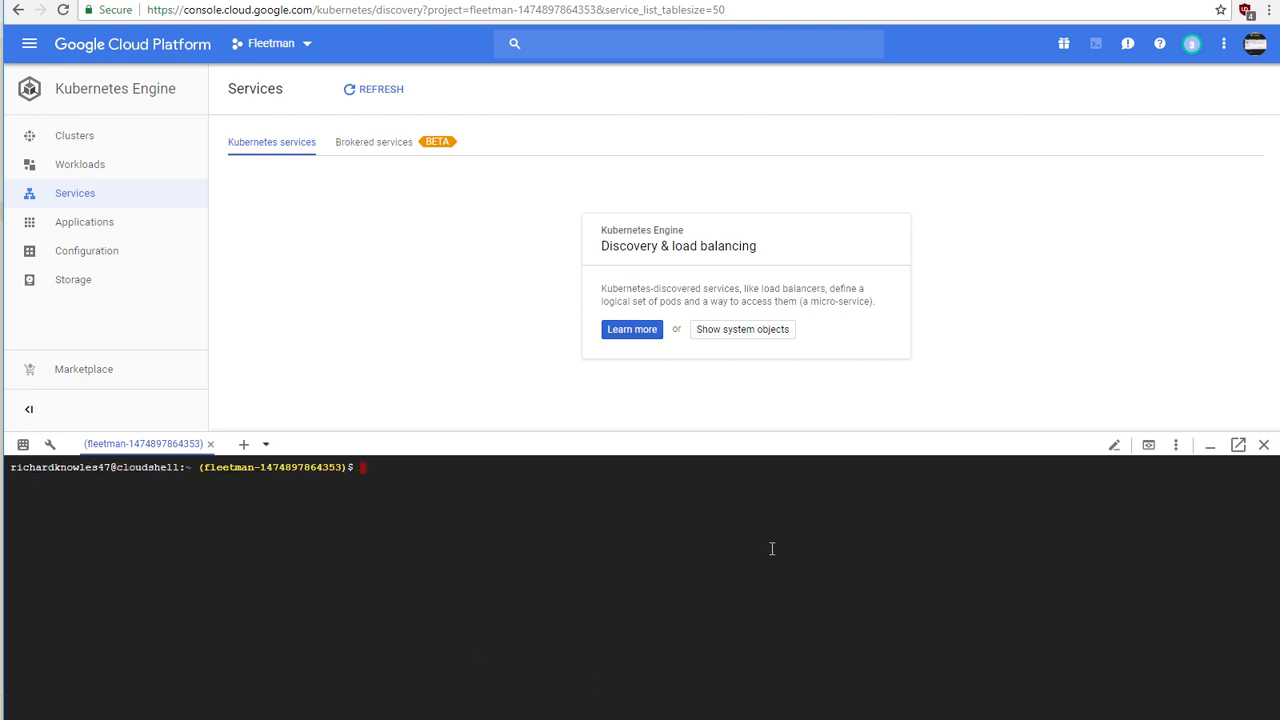
Step: Create workloads.yaml with vi in Cloud Shell and paste in the contents of the local workloads.yaml open in Atom
text(vi workloads.yam)
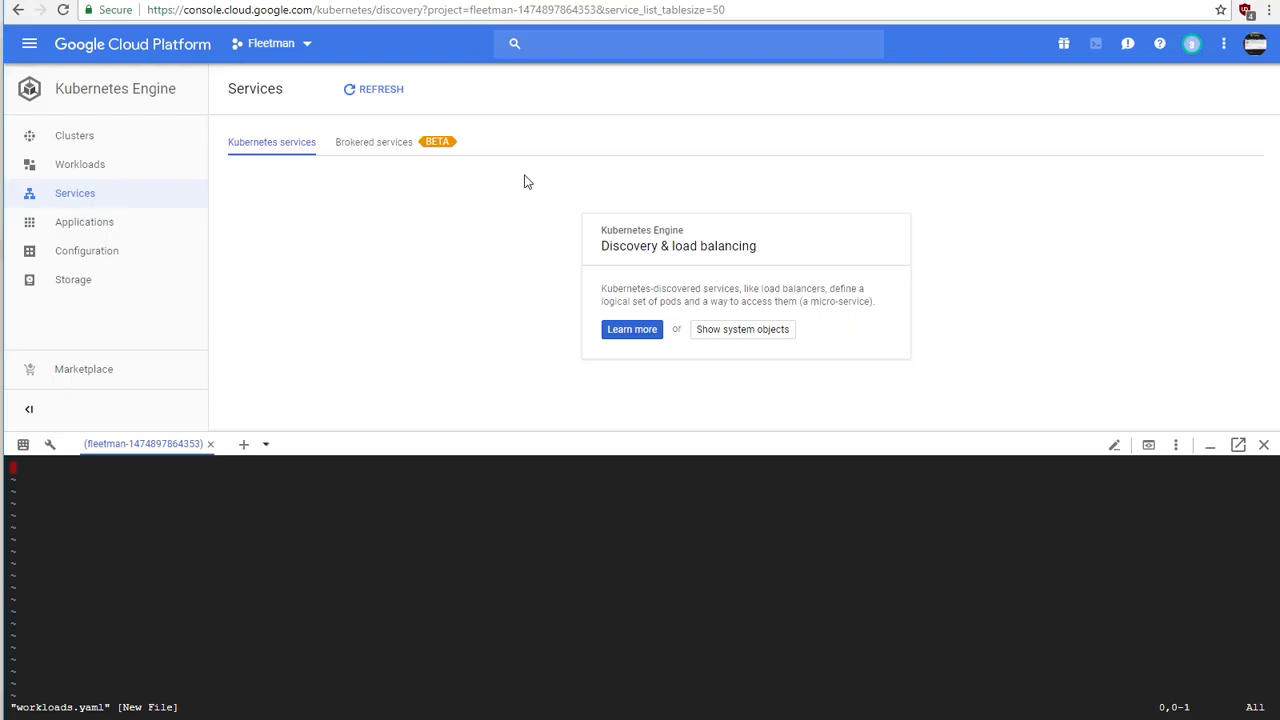
key(i)
key(ctrl+v)
Step: Review the pasted deployments back to the start of workloads.yaml and save the file
key(Up)
key(Up)
key(Up)
key(Up)
key(Up)
key(Up)
key(Up)
key(Up)
key(Up)
key(Up)
key(Up)
key(Up)
key(Up)
key(Up)
key(Up)
key(Up)
key(Up)
key(Up)
key(Up)
key(Up)
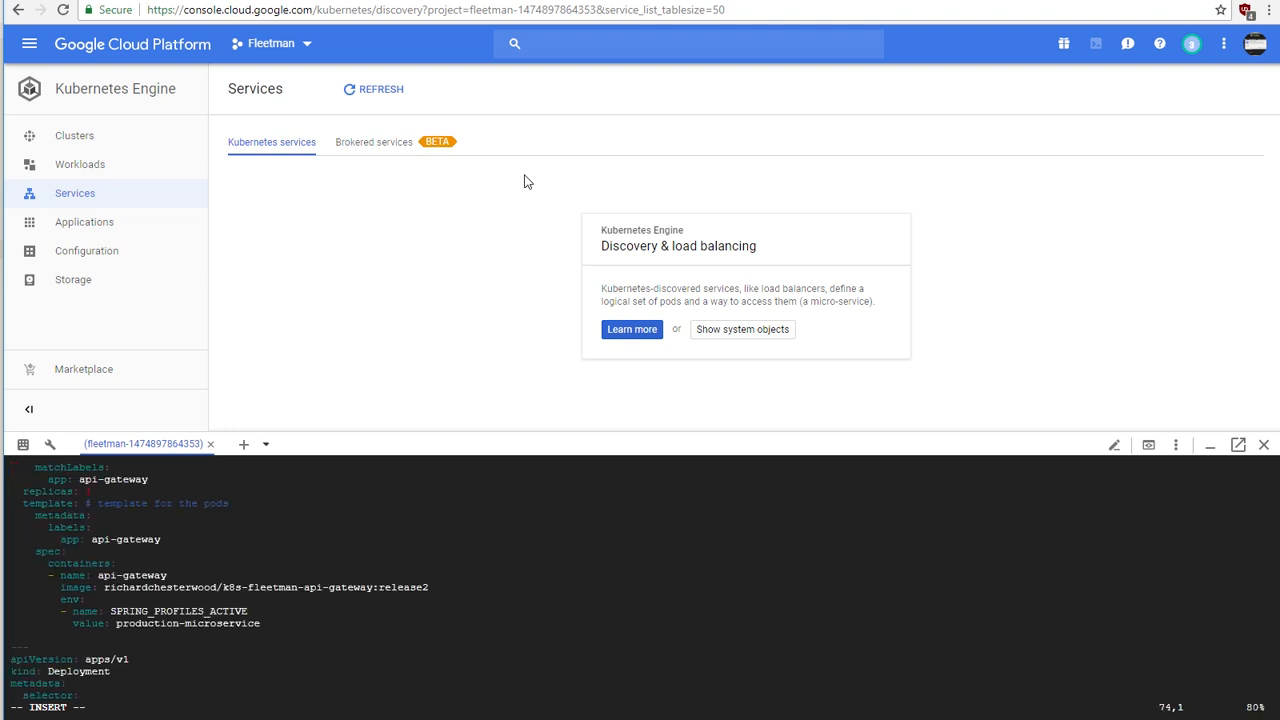
key(Up)
key(Up)
key(Up)
key(Up)
key(Up)
key(Up)
key(Up)
key(Up)
key(Up)
key(Up)
key(Up)
key(Up)
key(Up)
key(Up)
key(Up)
key(Up)
key(Up)
key(Up)
key(Up)
key(Up)
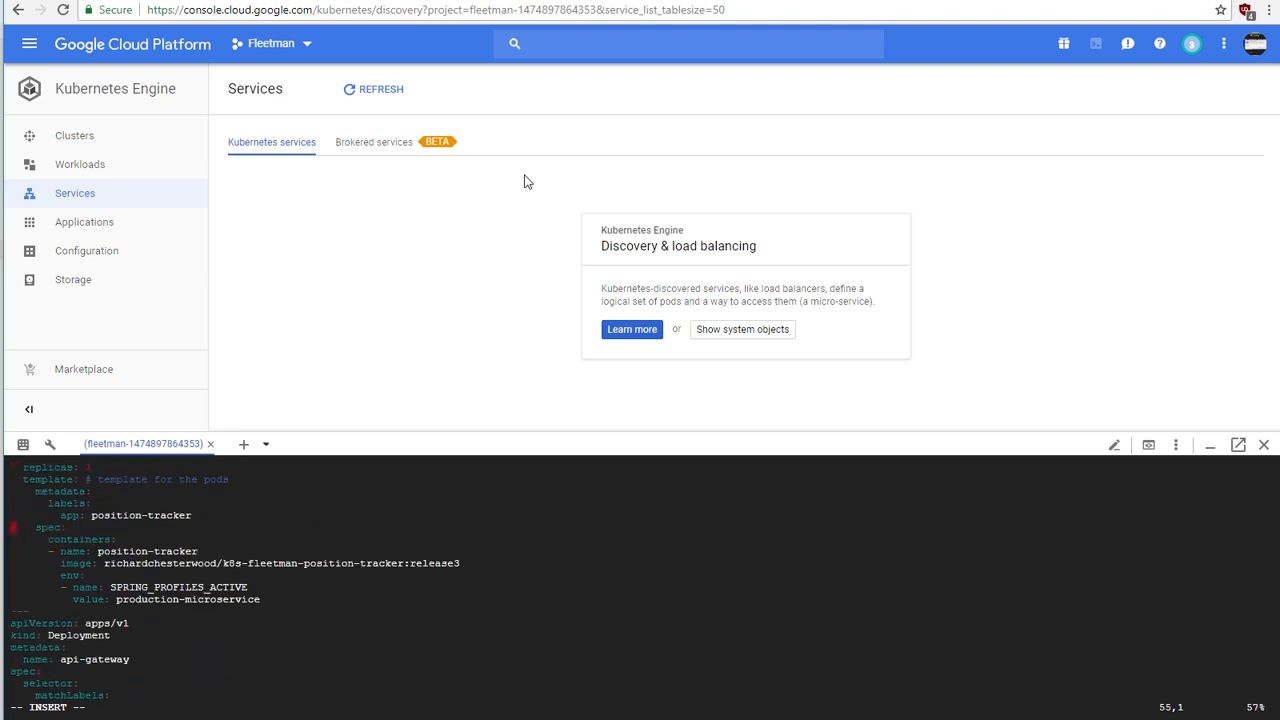
key(Up)
key(Up)
key(Up)
key(Up)
key(Up)
key(Up)
key(Up)
key(Up)
key(Up)
key(Up)
key(Up)
key(Up)
key(Up)
key(Up)
key(Up)
key(Up)
key(Up)
key(Up)
key(Up)
key(Up)
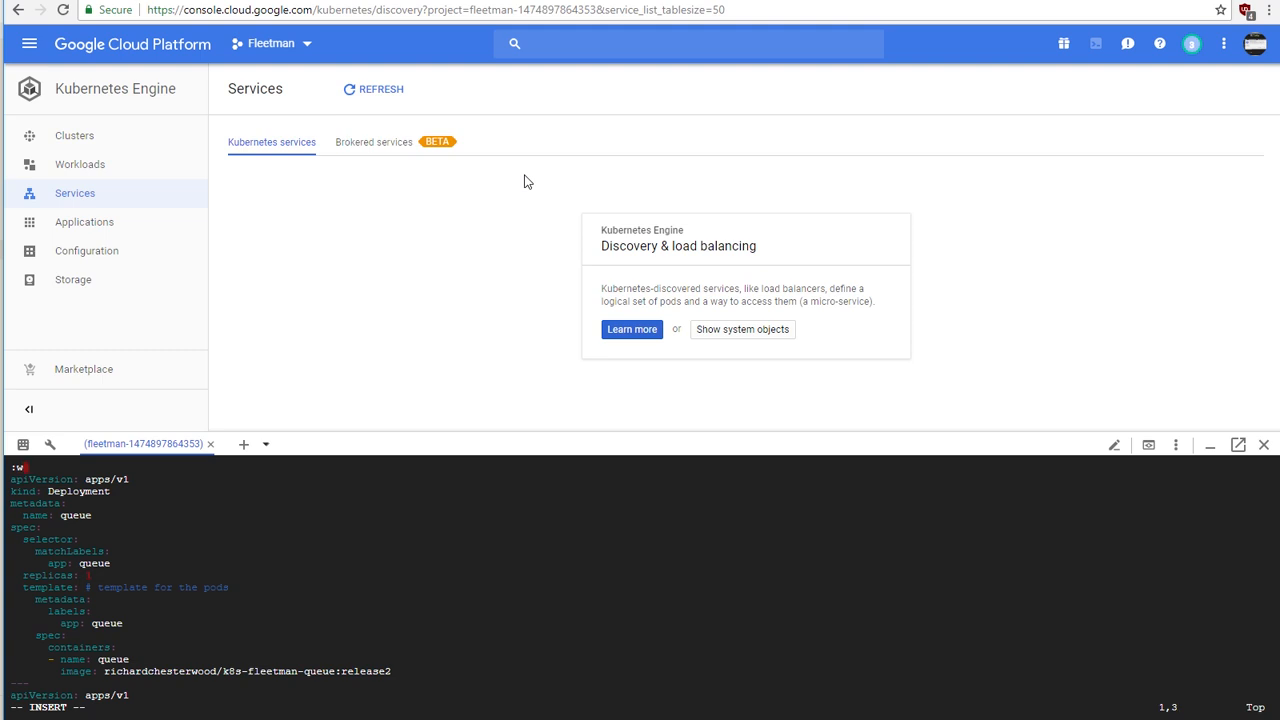
key(Escape)
text(:wq)
key(Return)
Step: Create and save services.yaml in Cloud Shell with the contents of the local services.yaml from Atom
text(i services.ya)
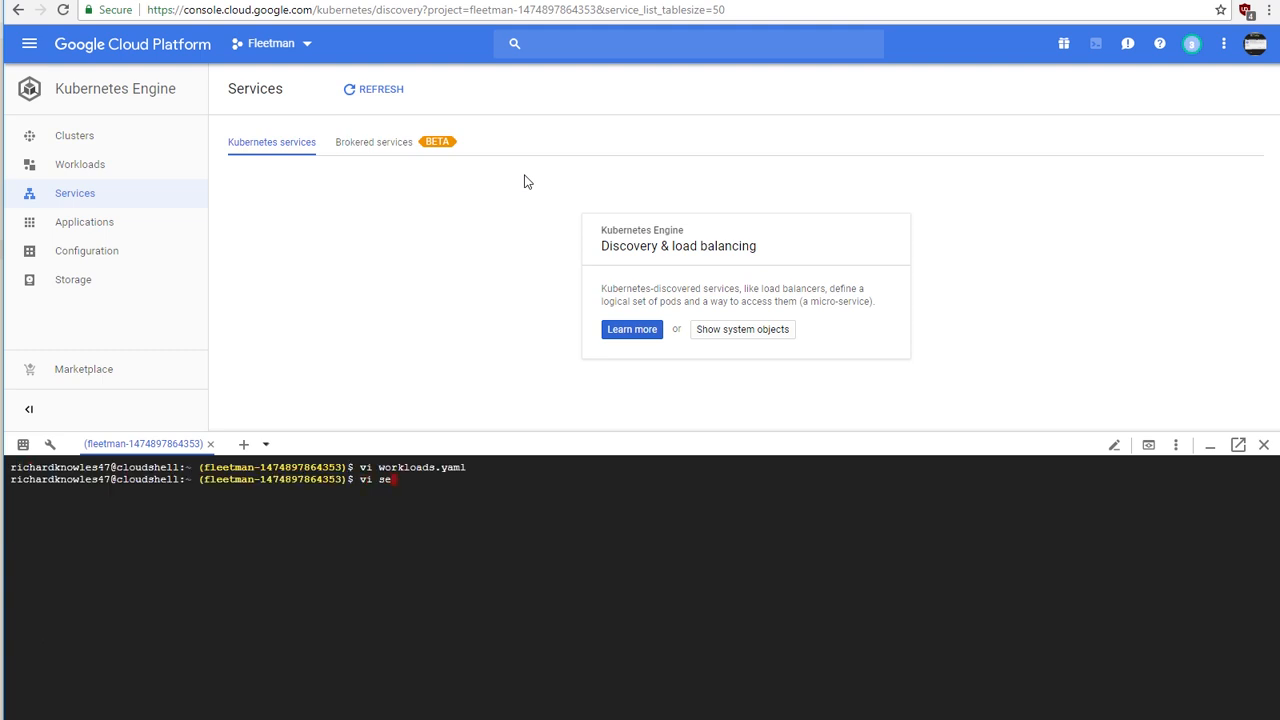
text(ml)
key(Return)
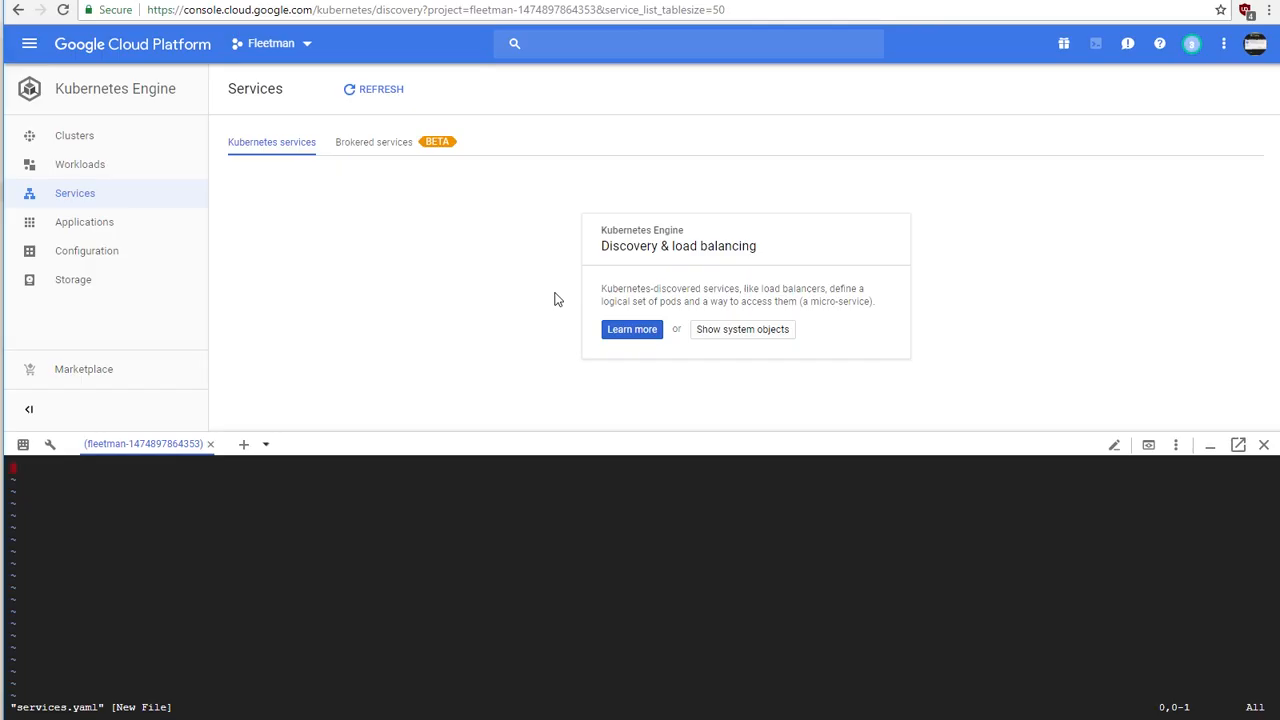
key(i)
key(ctrl+v)
key(Escape)
text(:wq)
key(Return)
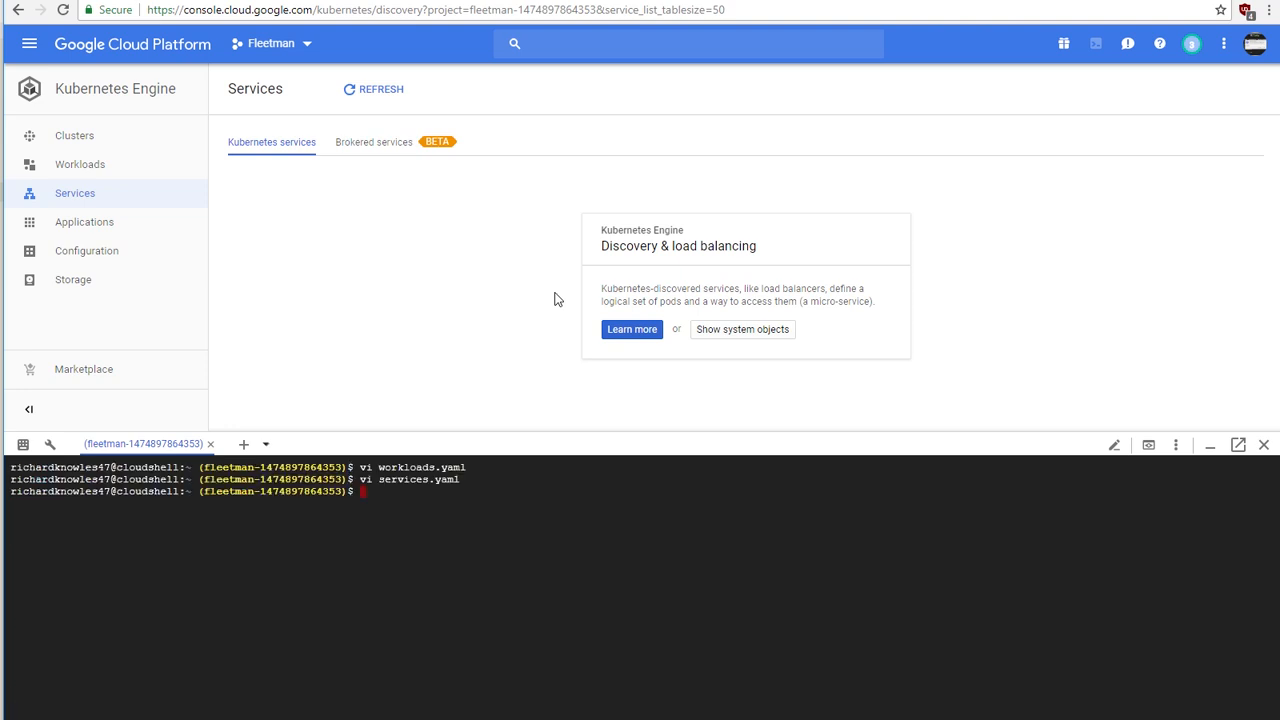
Step: Create and save mongo-stack.yaml in Cloud Shell with the contents of the local mongo-stack.yaml from Atom
text(vi mongo-stack.yaml)
key(Return)
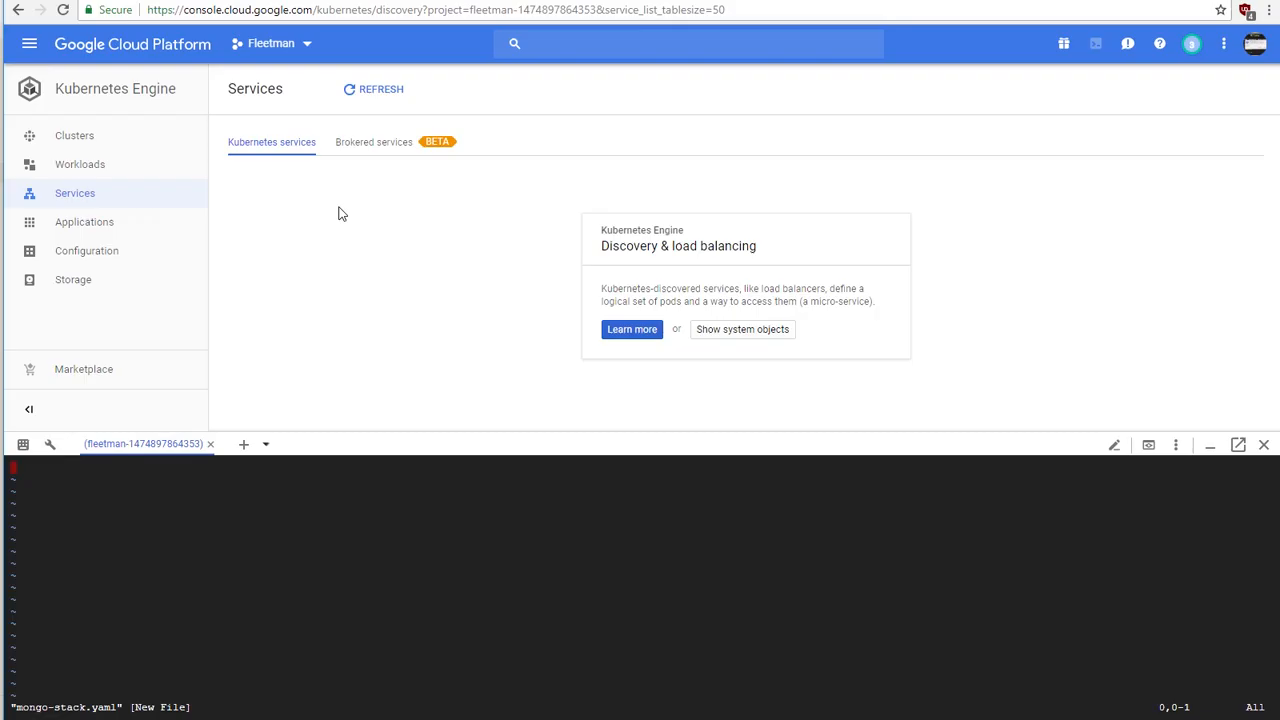
key(i)
key(ctrl+v)
key(Up)
key(Up)
key(Up)
key(Up)
key(Up)
key(Up)
key(Up)
key(Up)
key(Up)
key(Up)
key(Up)
key(Up)
key(Up)
key(Up)
key(Up)
key(Up)
key(Up)
key(Up)
key(Up)
key(Up)
key(Up)
key(Up)
key(Up)
key(Up)
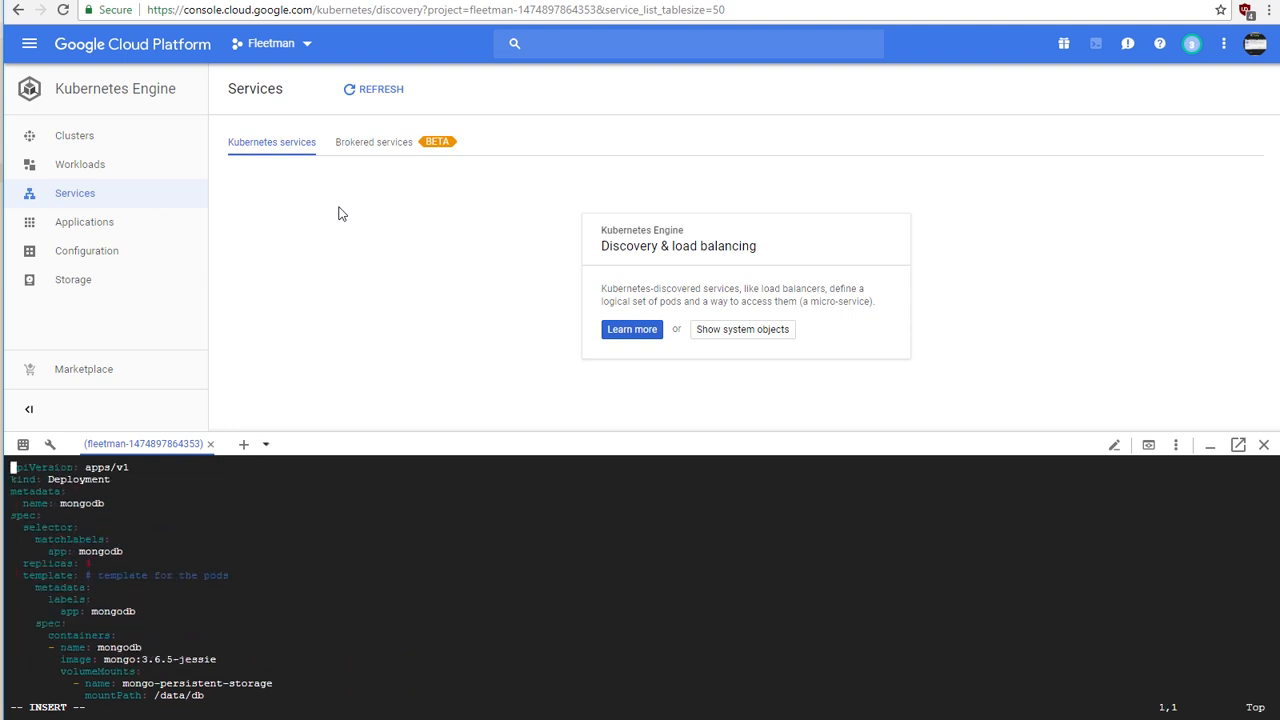
key(Escape)
text(:)
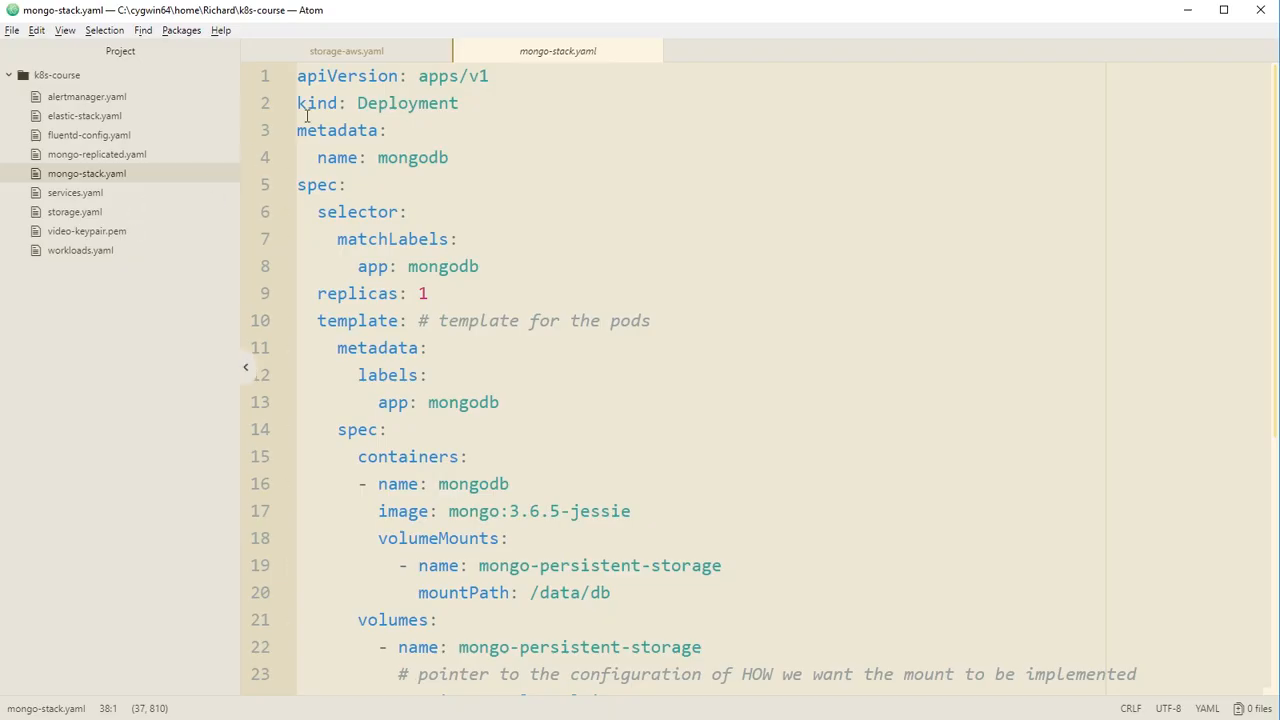
Step: Copy the entire contents of storage-aws.yaml in Atom and return to Cloud Shell in the browser
click(356, 56)
click(484, 169)
key(ctrl+a)
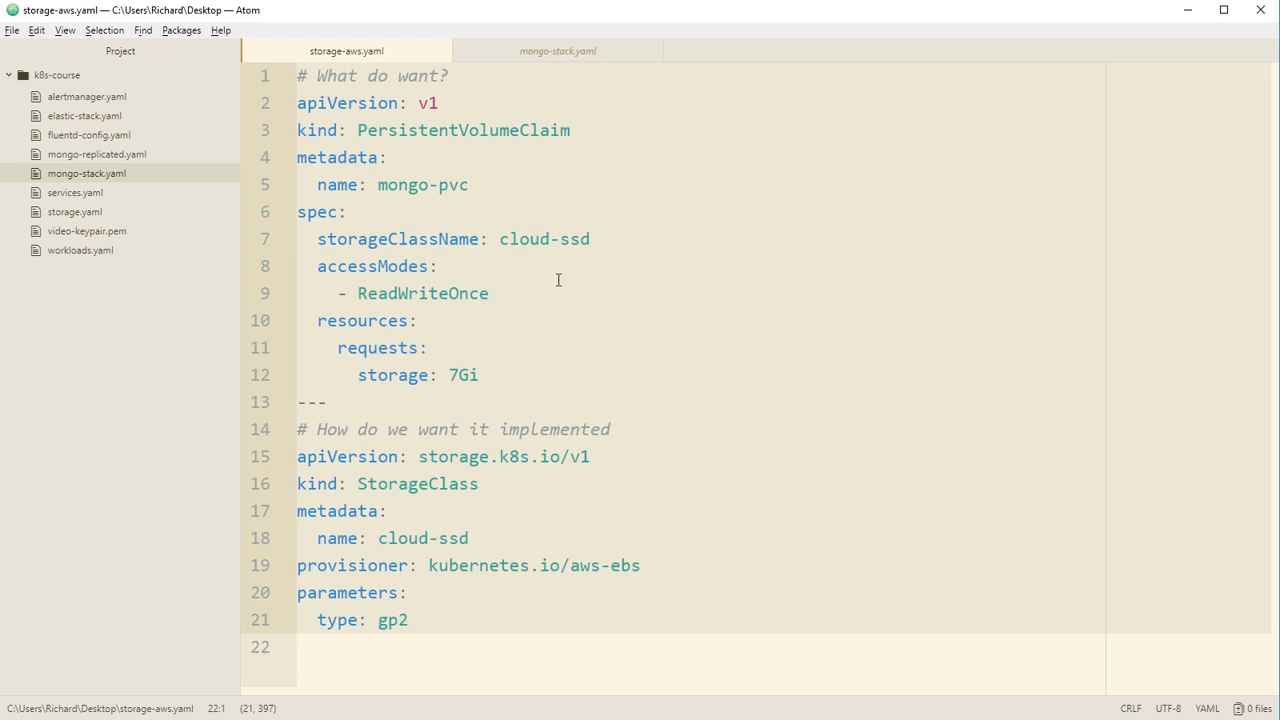
key(alt+Tab)
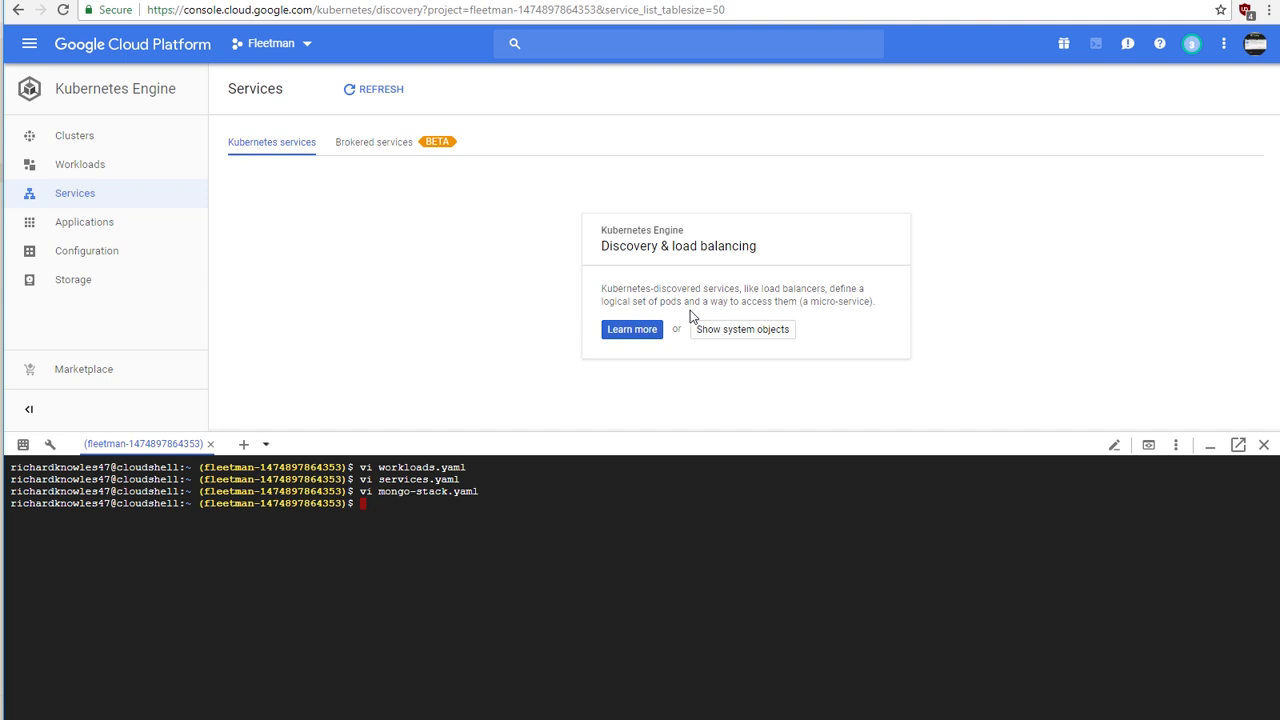
Step: Create storage-google.yaml with vi and paste in the copied PersistentVolumeClaim and StorageClass definitions
text(vi storage-google.yaml)
key(Return)
key(i)
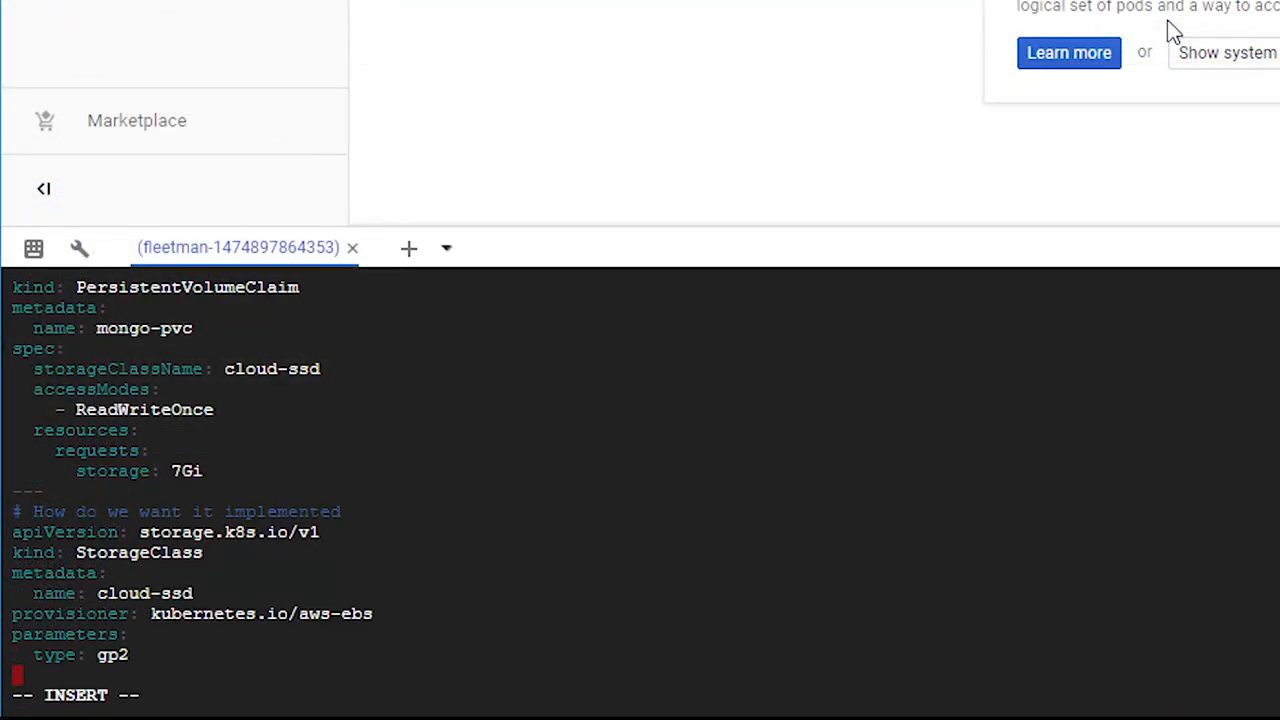
key(Up)
key(Up)
key(Up)
key(Up)
key(Up)
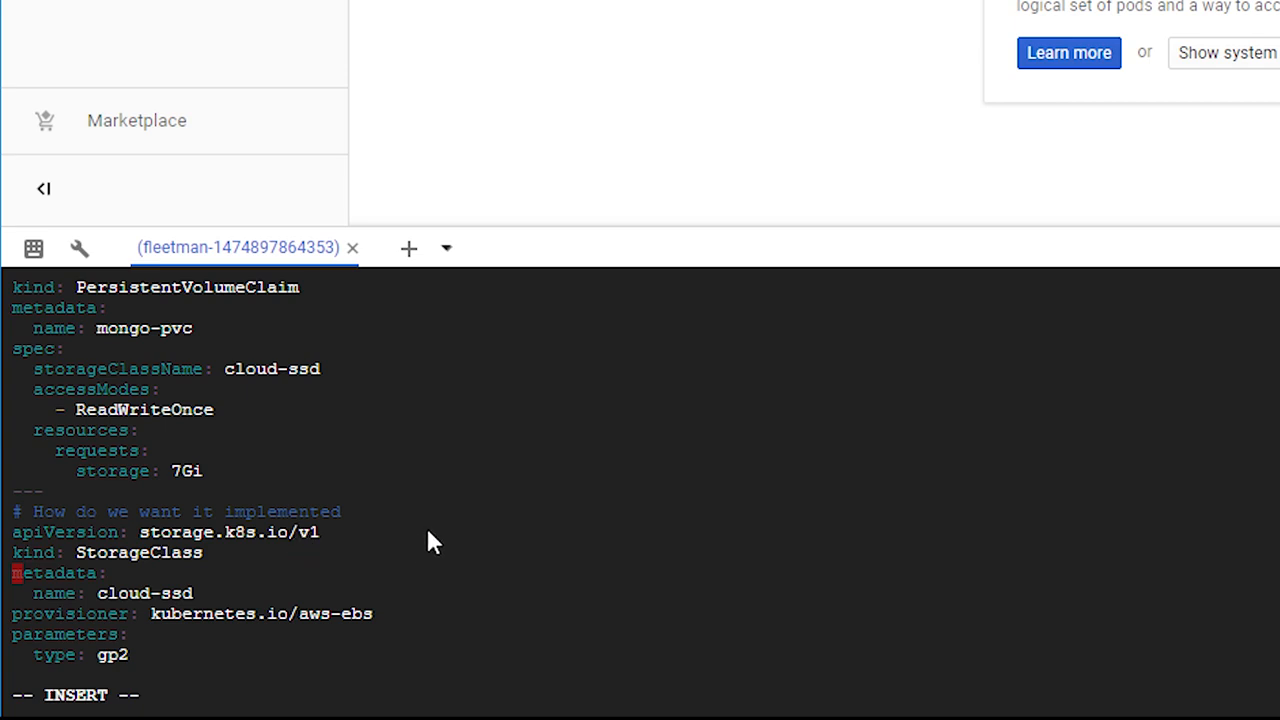
Step: Set the StorageClass provisioner in storage-google.yaml to kubernetes.io/gce-pd
key(Down)
key(Down)
key(Right)
key(Right)
key(Right)
key(Right)
key(Right)
key(Right)
key(Right)
key(Right)
key(Right)
key(Right)
key(Right)
key(Right)
key(Right)
key(Right)
key(Right)
key(Right)
key(Right)
key(Right)
key(Right)
key(Right)
key(Up)
key(Up)
key(Up)
key(Down)
key(Down)
key(Down)
key(Left)
key(Left)
key(Left)
key(Left)
key(Left)
key(Left)
key(Left)
key(Left)
key(Left)
key(Right)
key(Right)
key(Right)
key(Right)
key(Right)
key(Right)
key(Right)
key(Right)
key(Right)
key(Left)
key(Left)
key(Escape)
key(Right)
key(shift+d)
key(a)
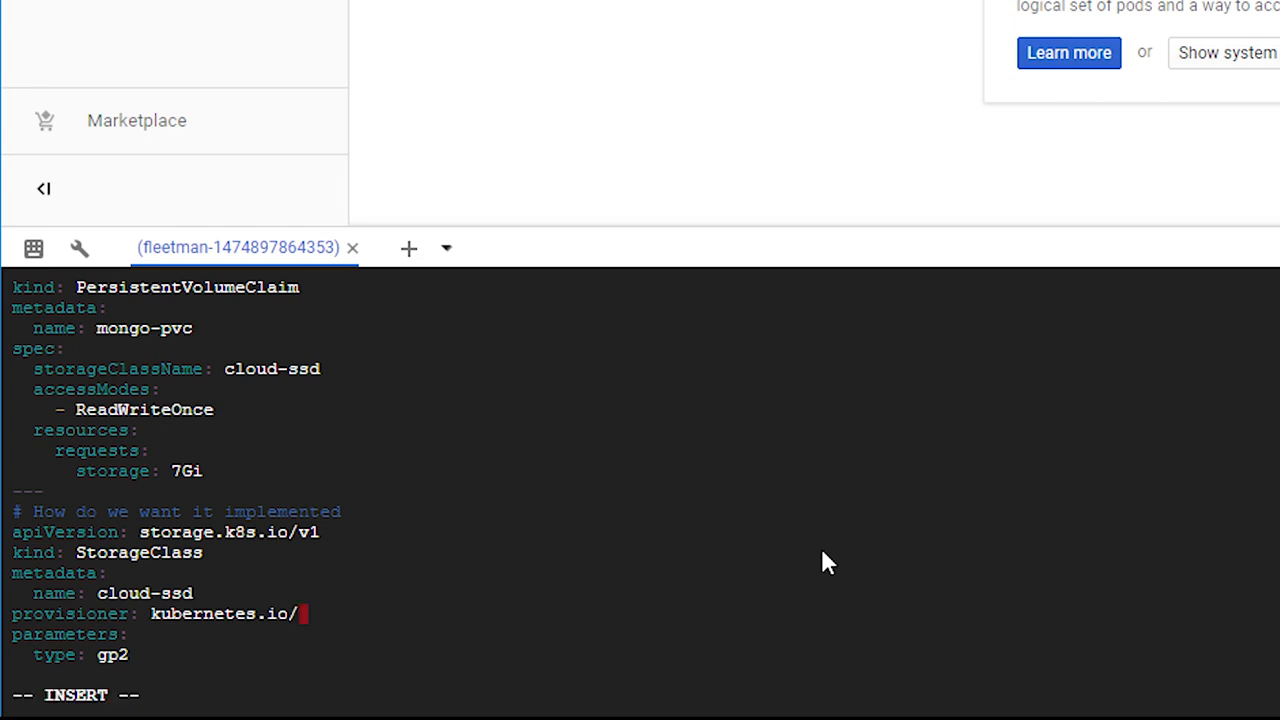
text(gce-pd)
key(Escape)
Step: Set the StorageClass type parameter in storage-google.yaml to pd-standard
key(Down)
key(Down)
key(Left)
key(Left)
key(d)
key(w)
text(a)
text(pd-start)
key(BackSpace)
key(BackSpace)
text(ndard)
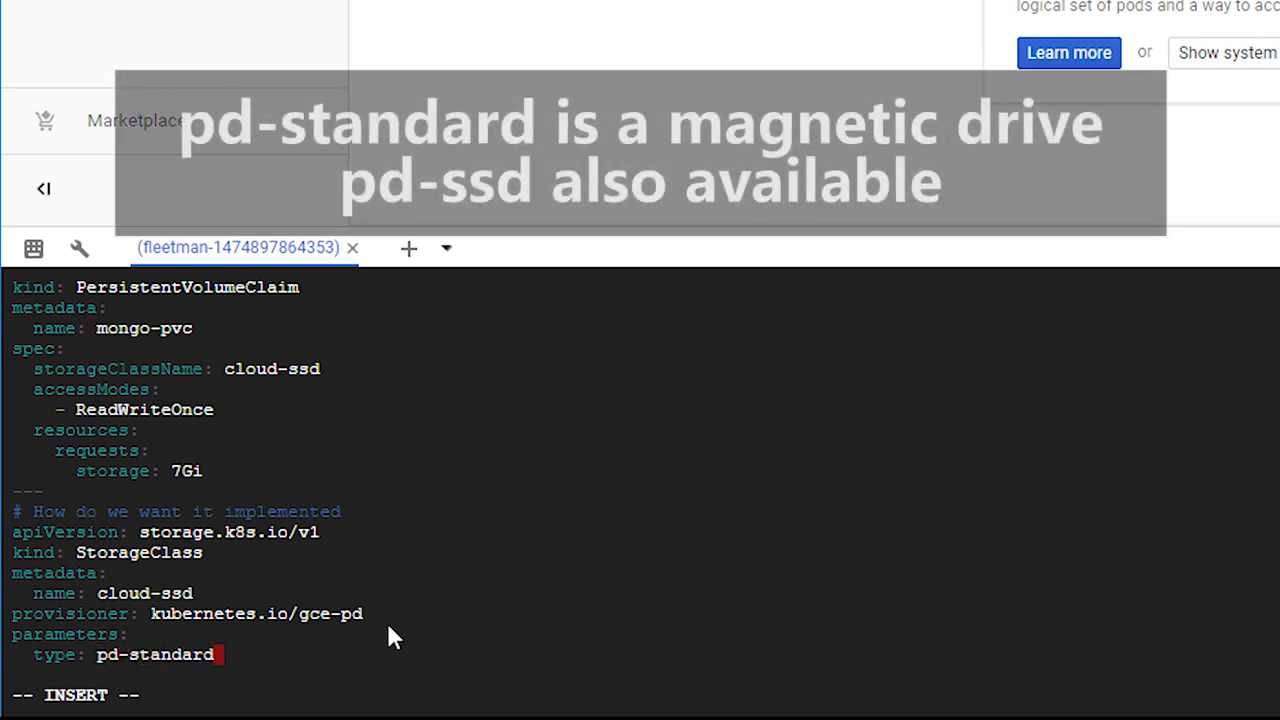
key(Escape)
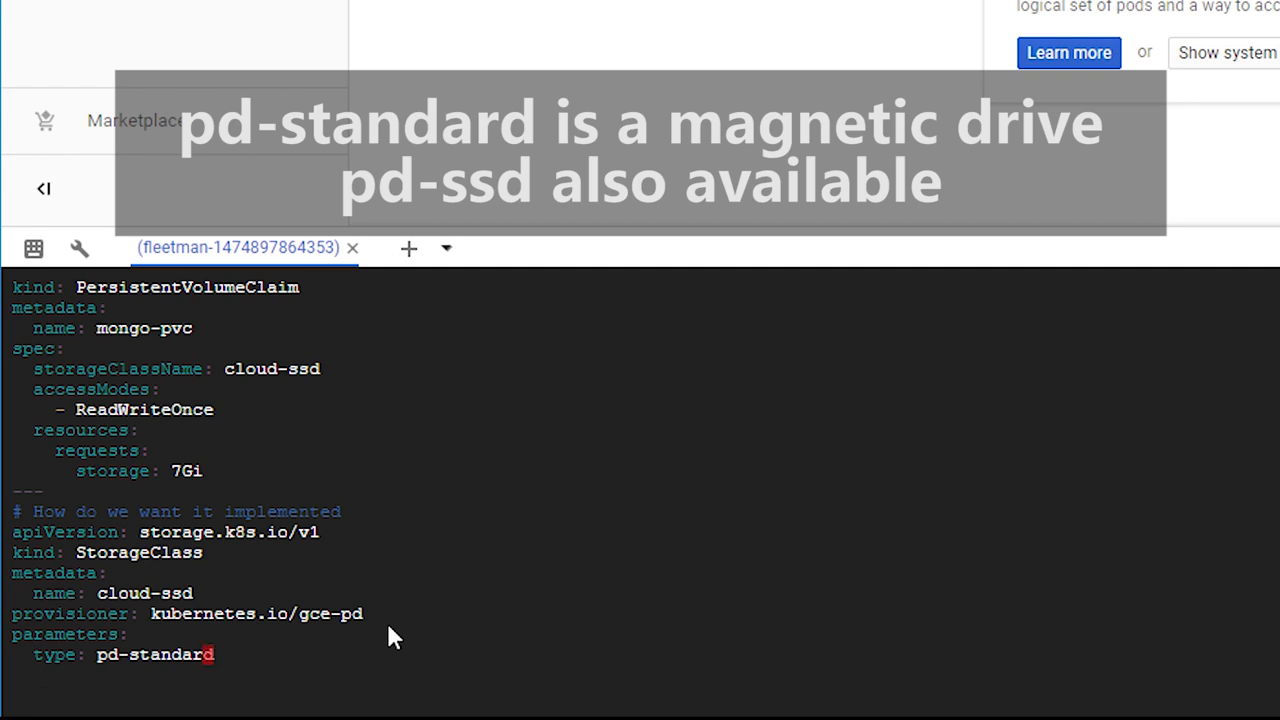
Step: Review the whole storage-google.yaml definition from the volume claim to the storage class, and save the file
key(a)
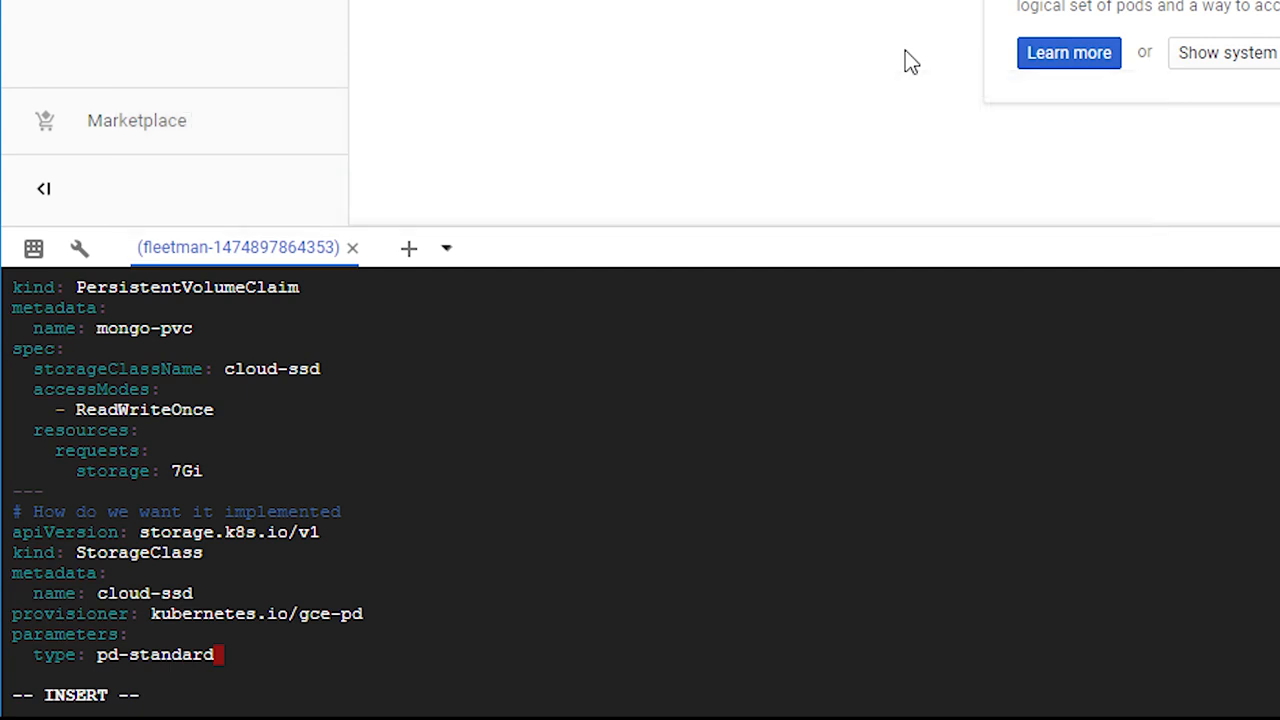
key(Up)
key(Up)
key(Up)
key(Up)
key(Up)
key(Up)
key(Up)
key(Up)
key(Up)
key(Up)
key(Up)
key(Up)
key(Up)
key(Up)
key(Up)
key(Up)
key(Down)
key(Down)
key(Down)
key(Down)
key(Down)
key(Down)
key(Down)
key(Down)
key(Down)
key(Down)
key(Down)
key(Down)
key(Down)
key(Down)
key(Down)
key(Down)
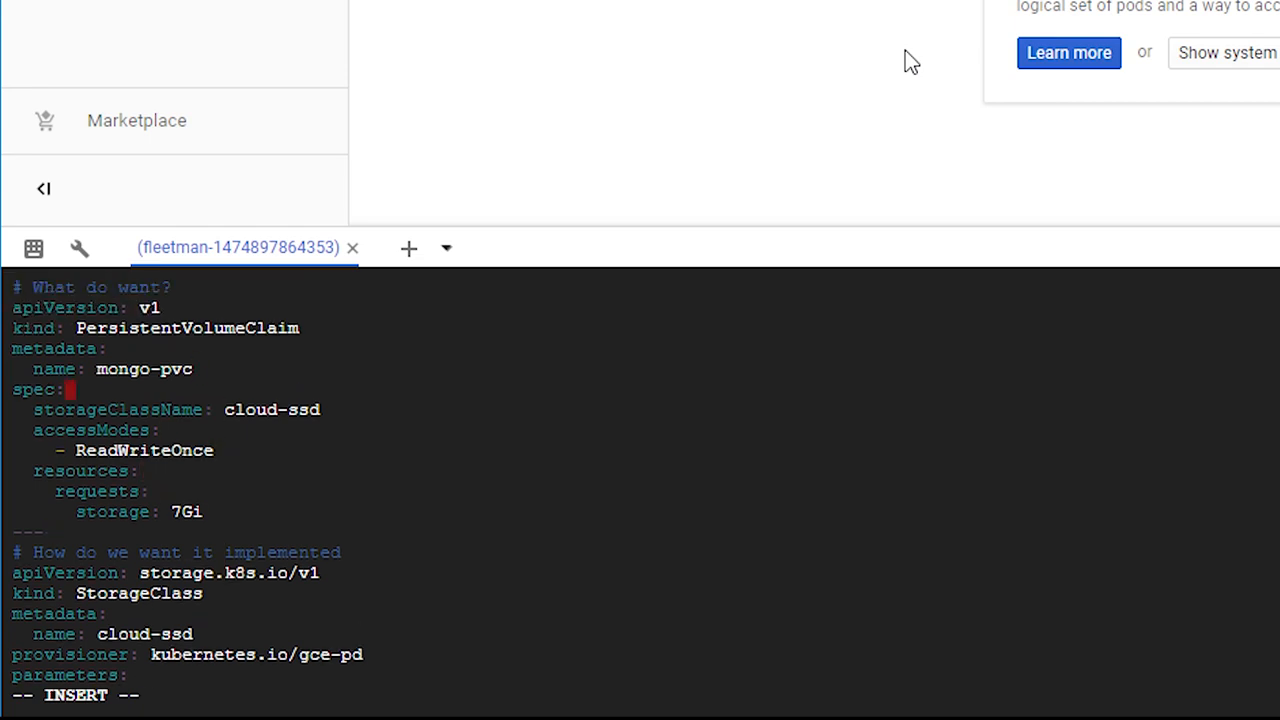
key(Down)
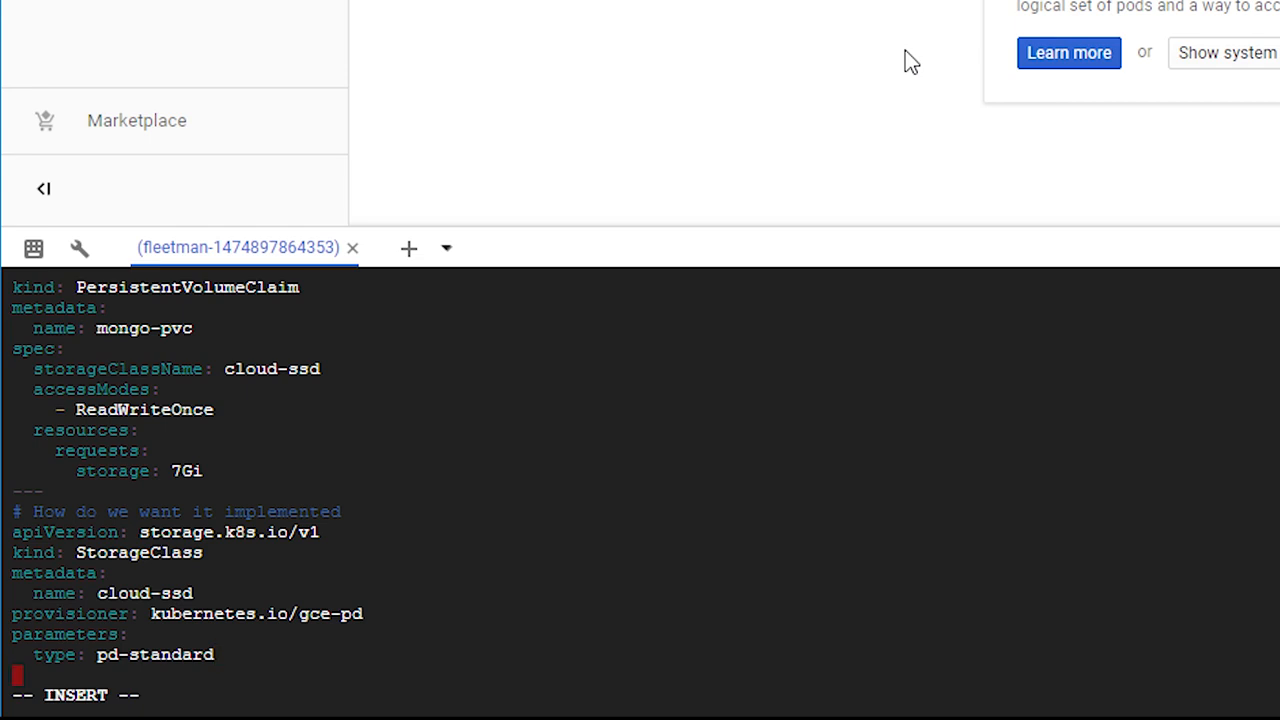
key(Escape)
text(:wq)
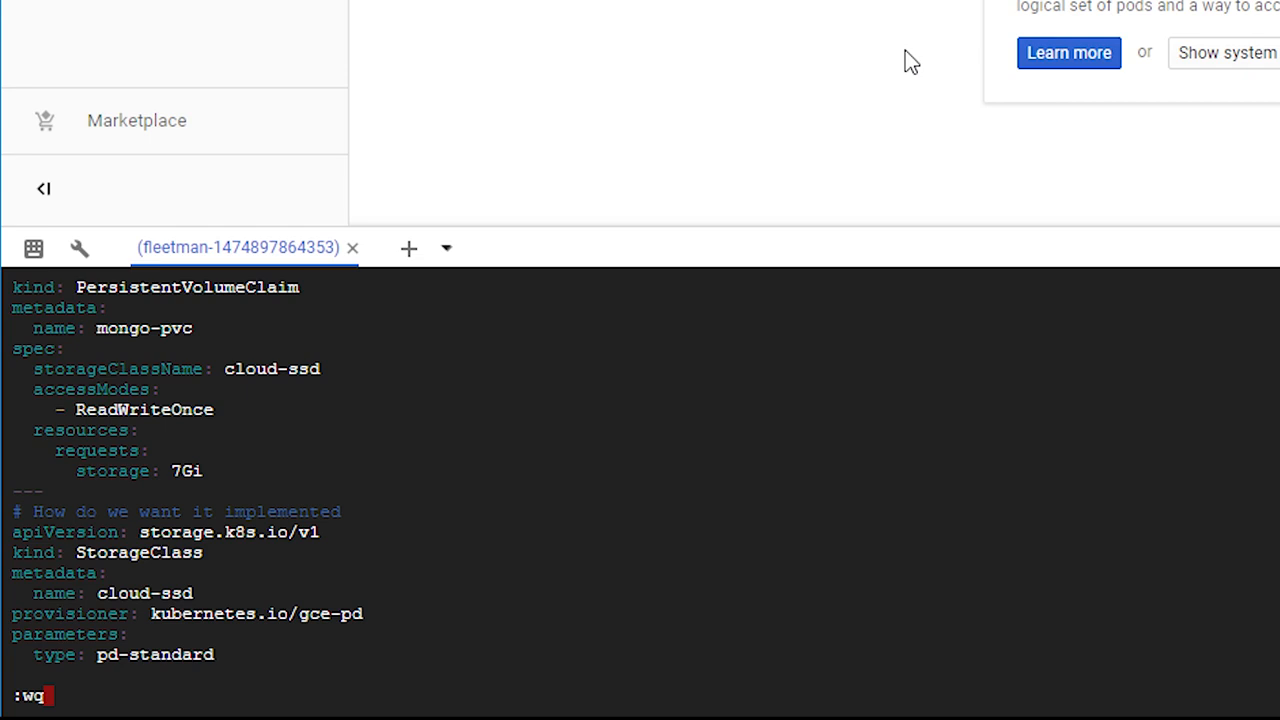
key(Return)
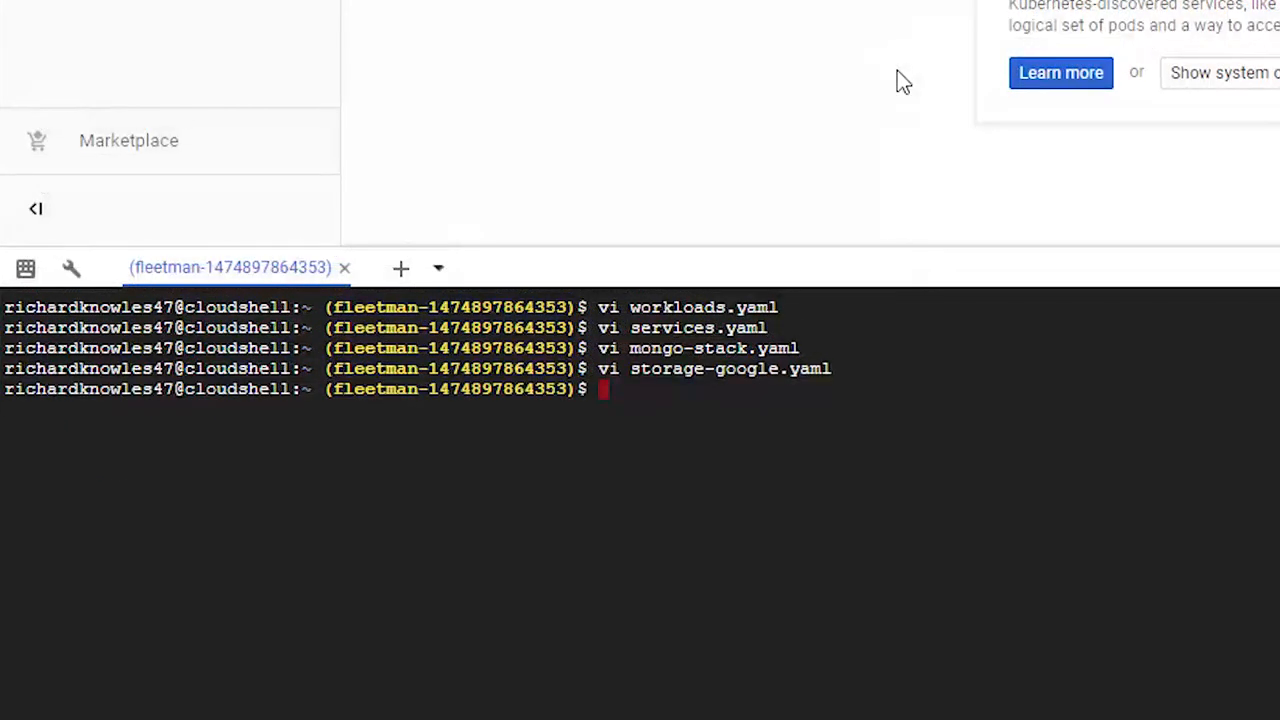
Step: Apply storage-google.yaml to the cluster with kubectl
text(kubectl apply -f st)
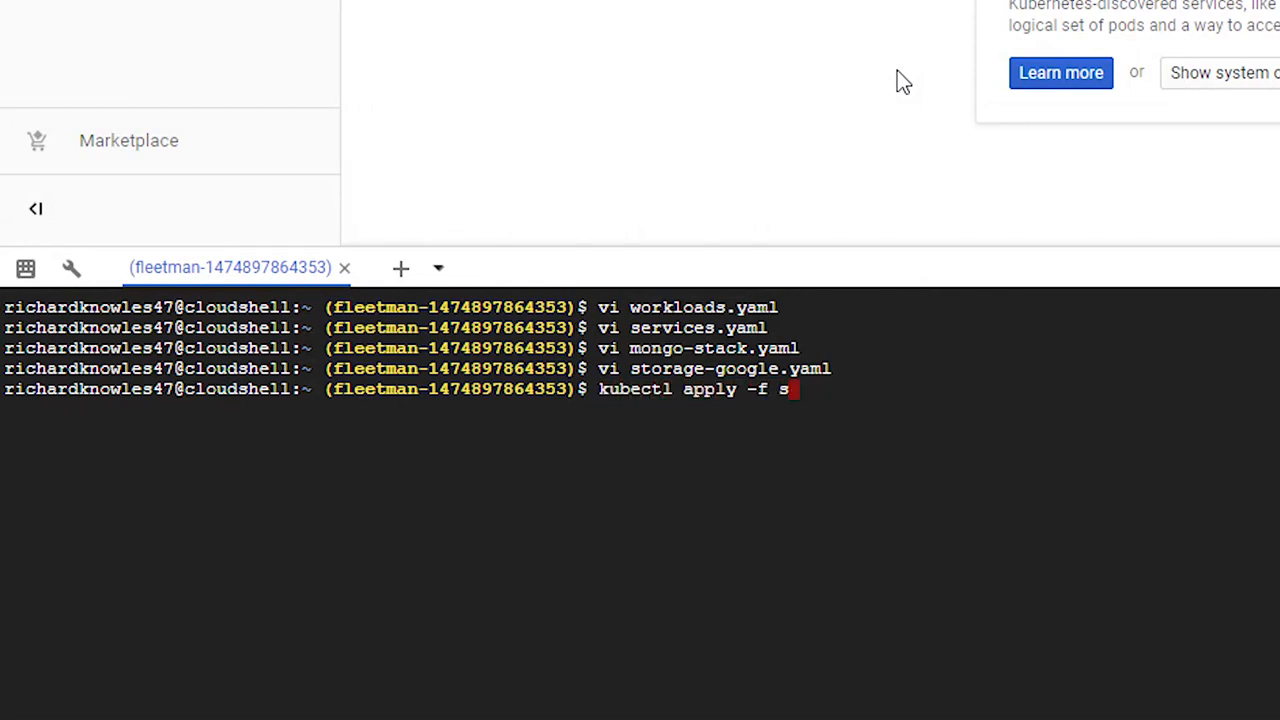
key(Tab)
key(Return)
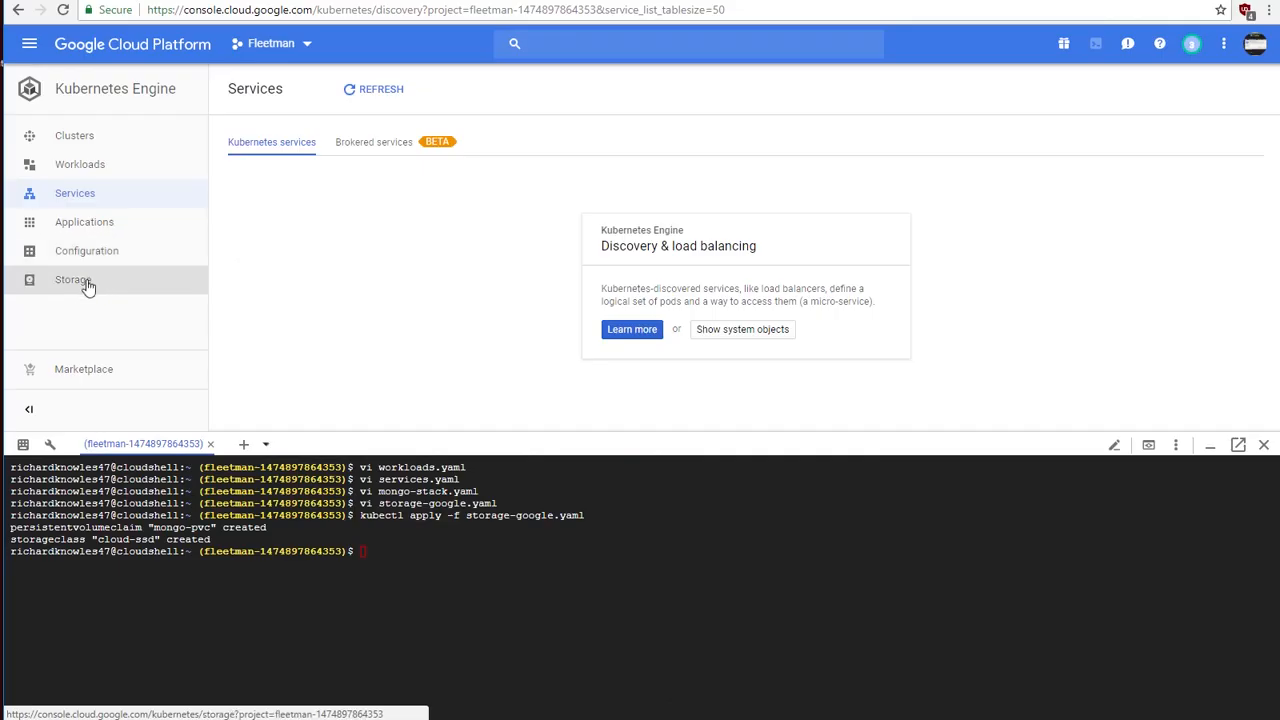
Step: Examine the cluster's persistent volume claims and storage classes in the Storage section, and refresh the mongo-pvc claim's status
click(60, 285)
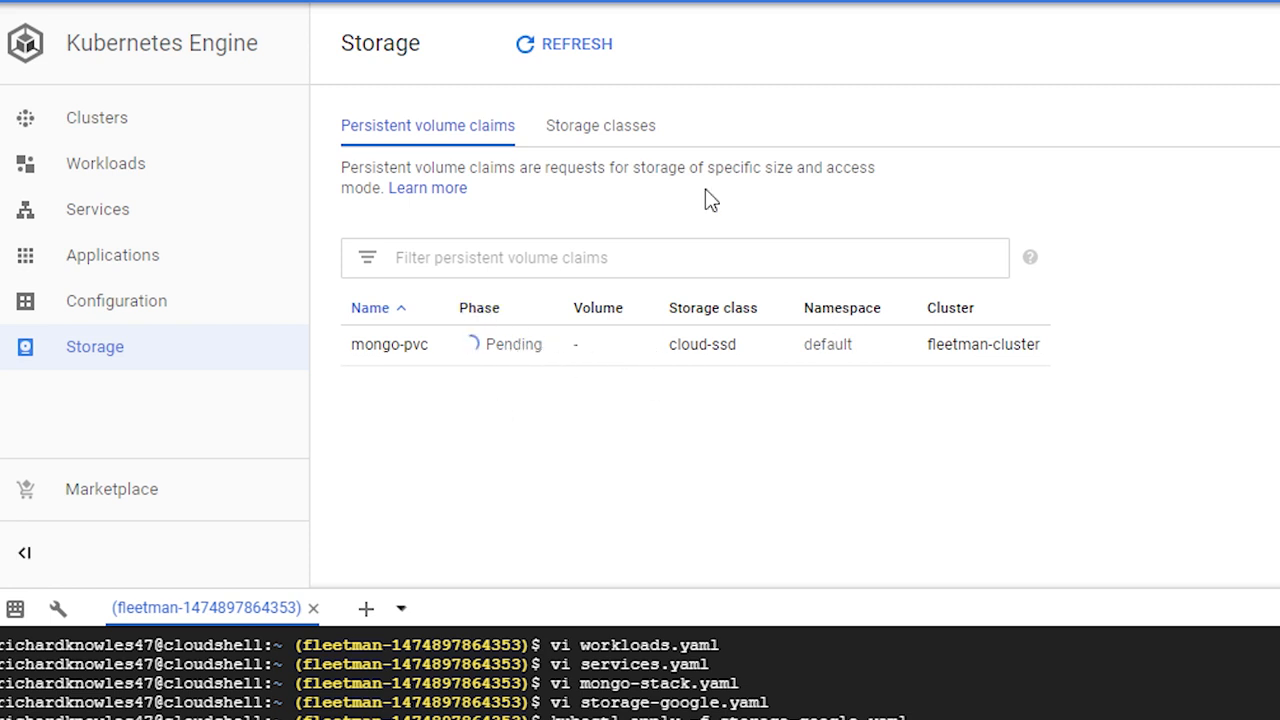
click(580, 130)
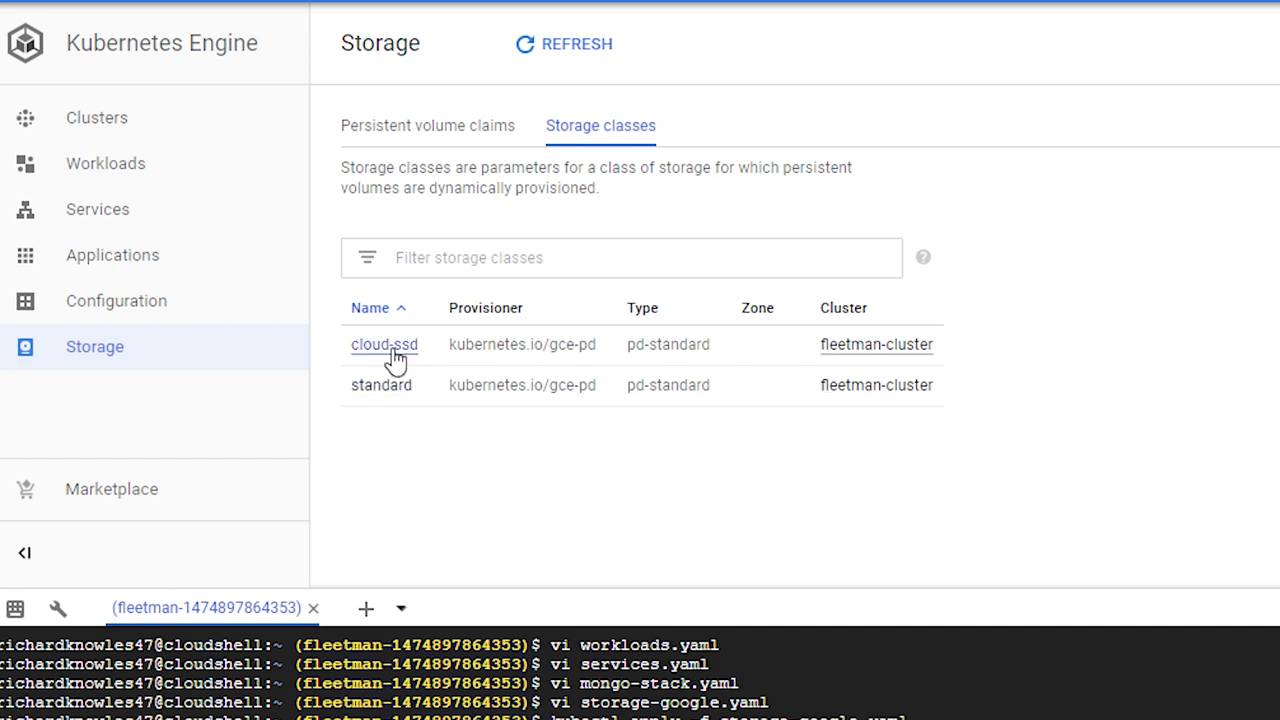
click(422, 133)
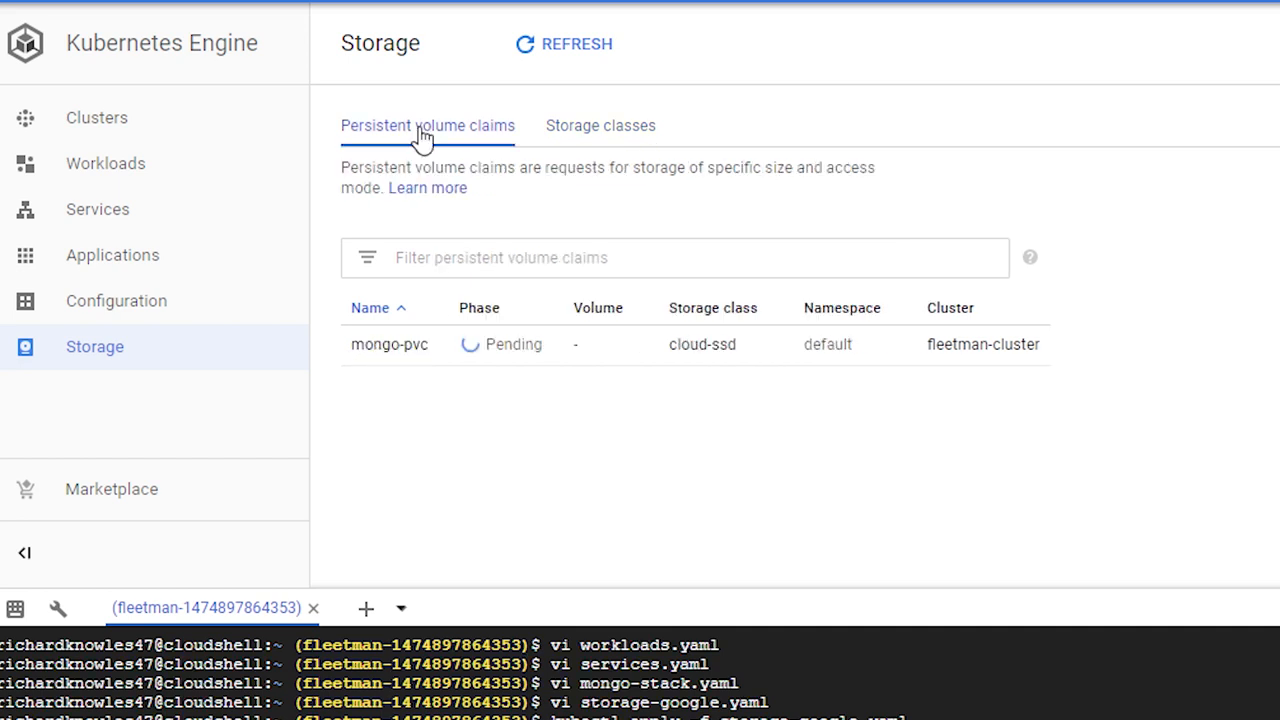
click(558, 48)
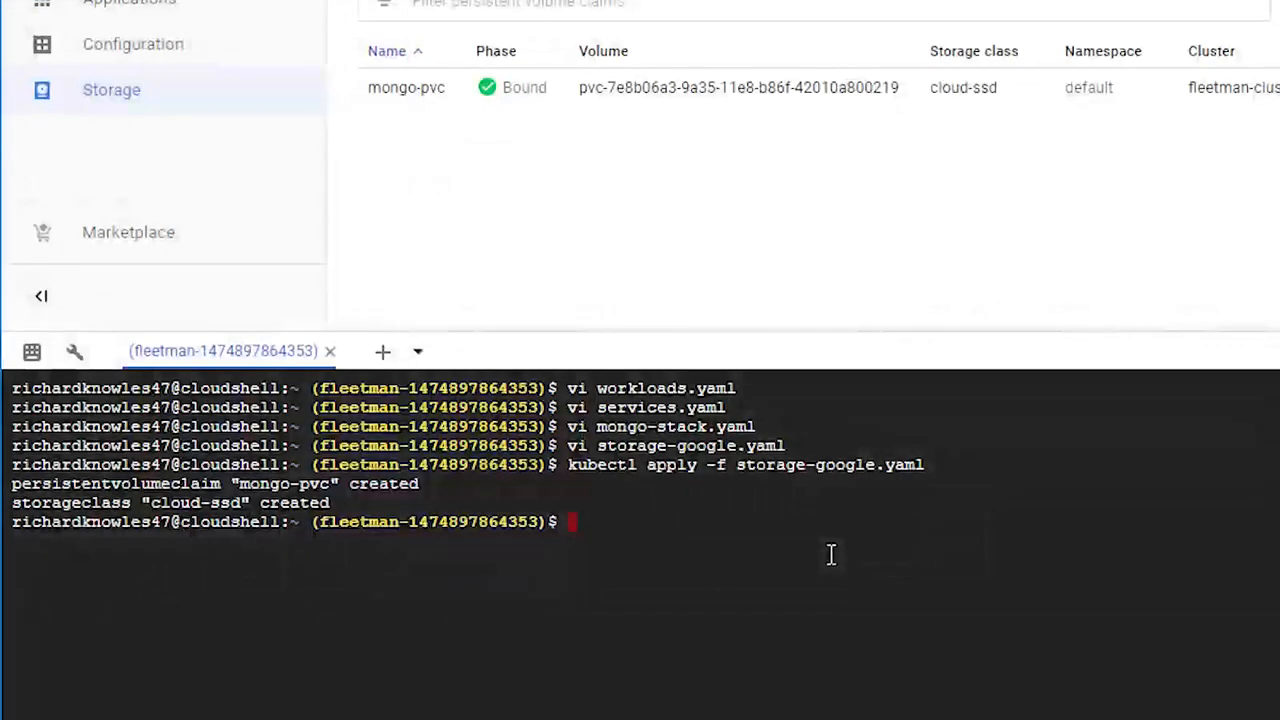
Step: Apply all YAML files in the current directory with kubectl apply -f . and check the deployments' status under Workloads
text(kubectl apply -f .)
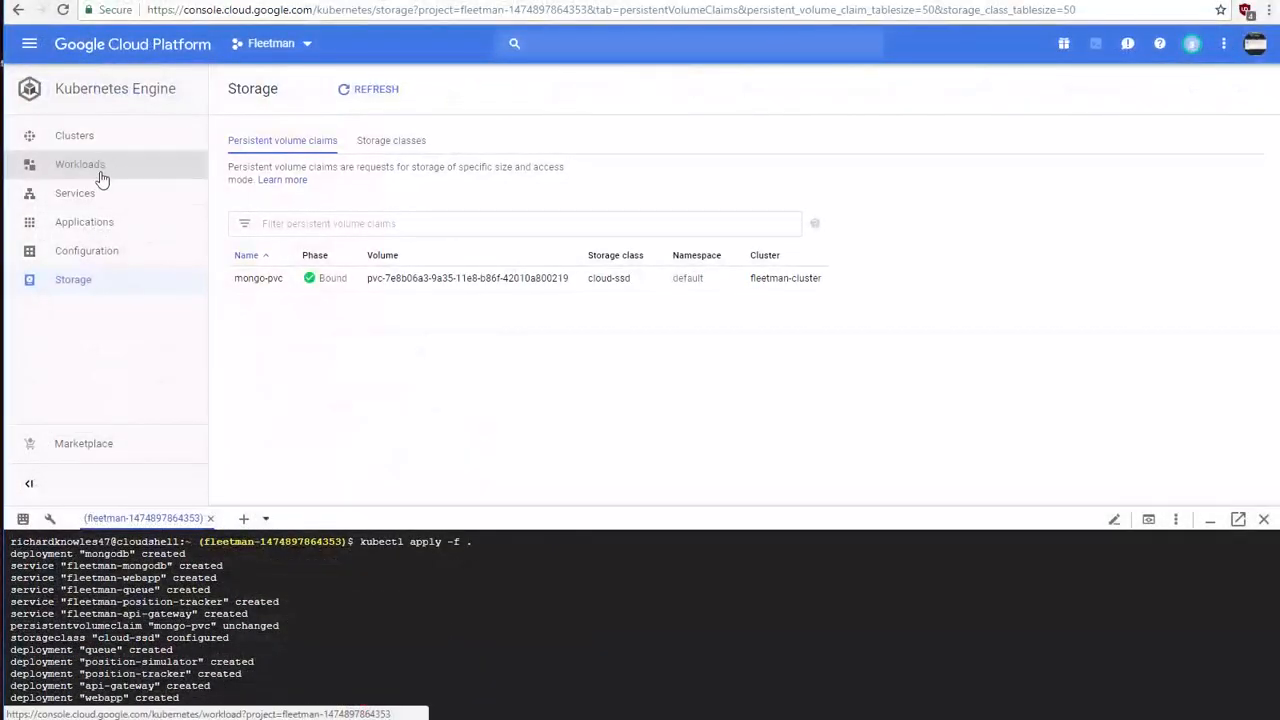
click(106, 165)
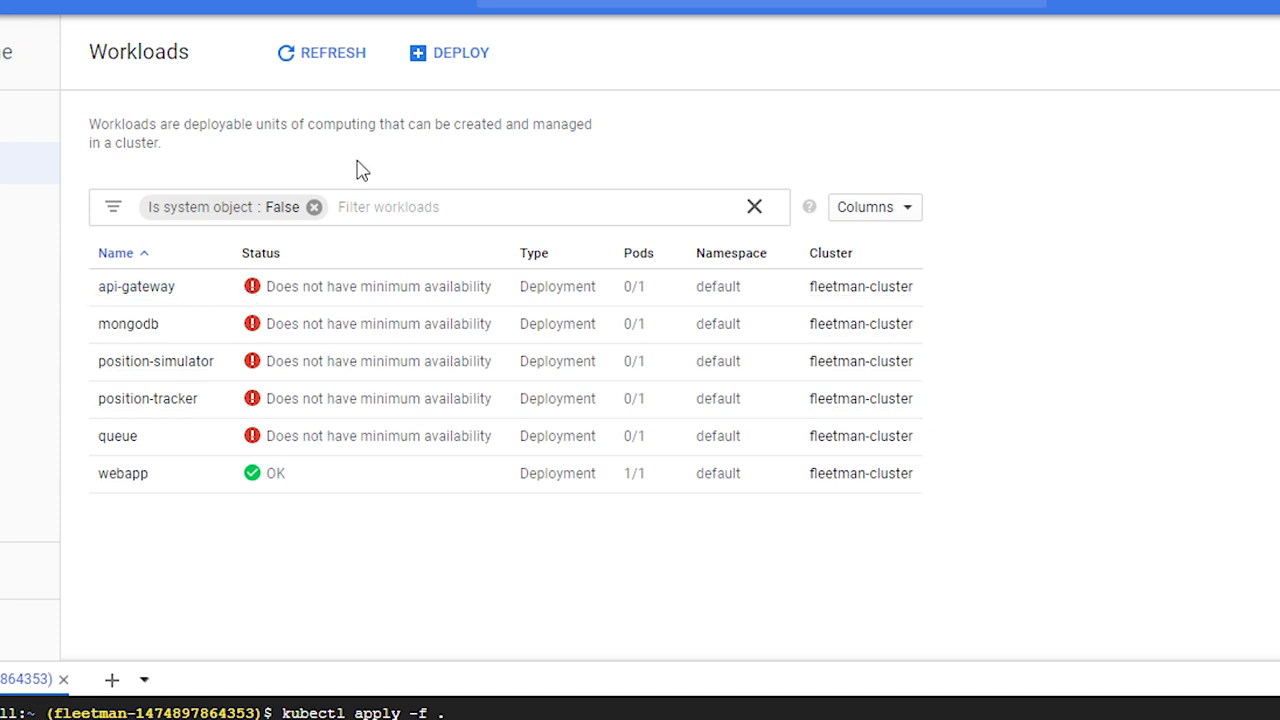
click(352, 66)
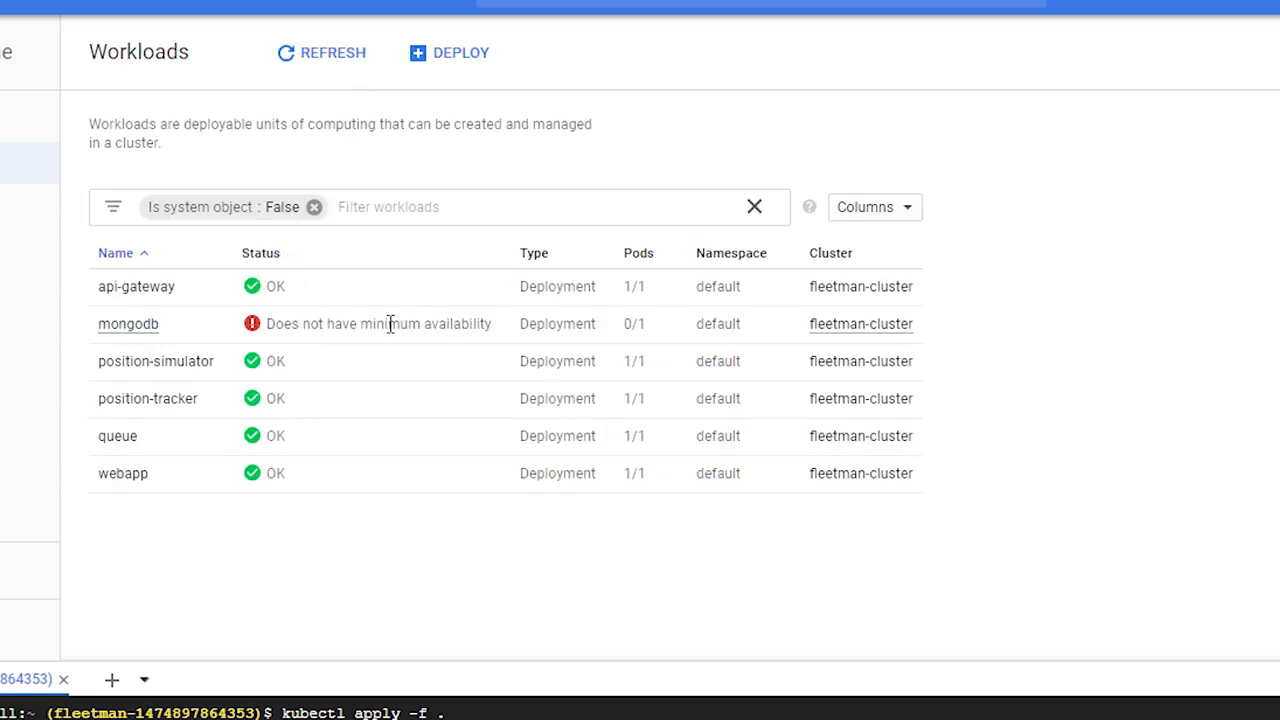
click(355, 58)
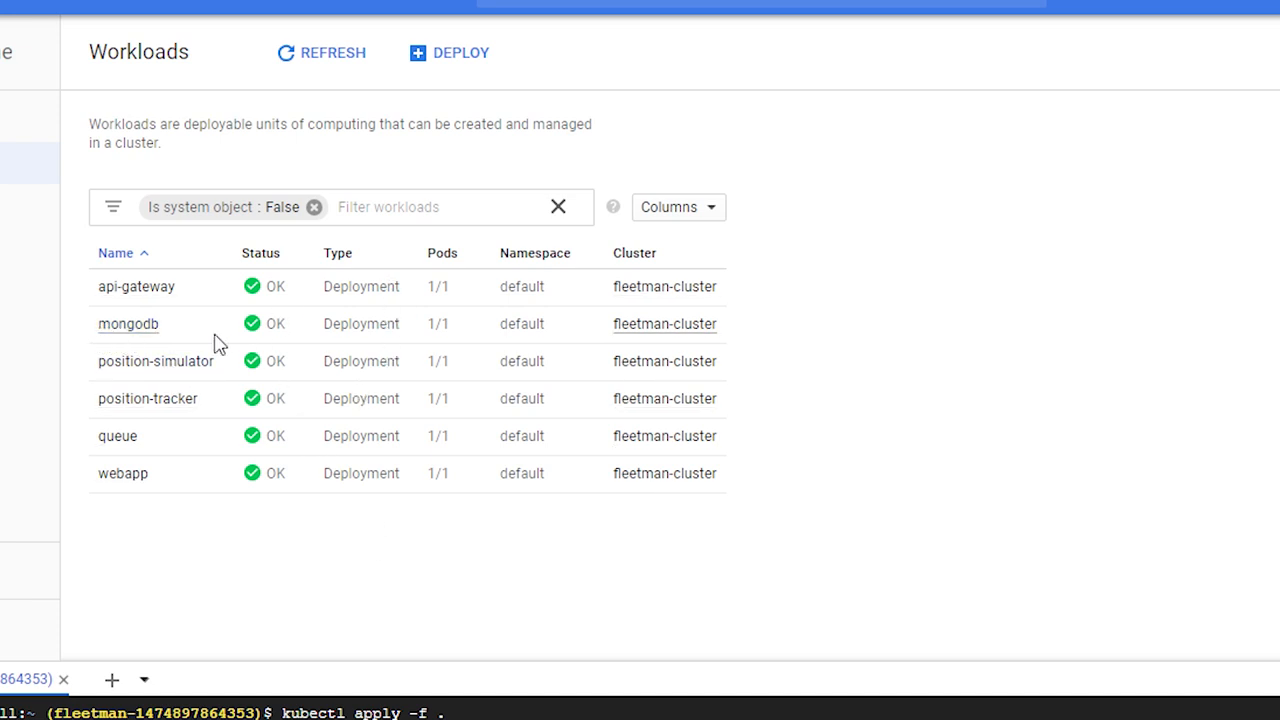
Step: Inspect the mongodb deployment's details and its managed pod, and view the pod's container logs
click(131, 335)
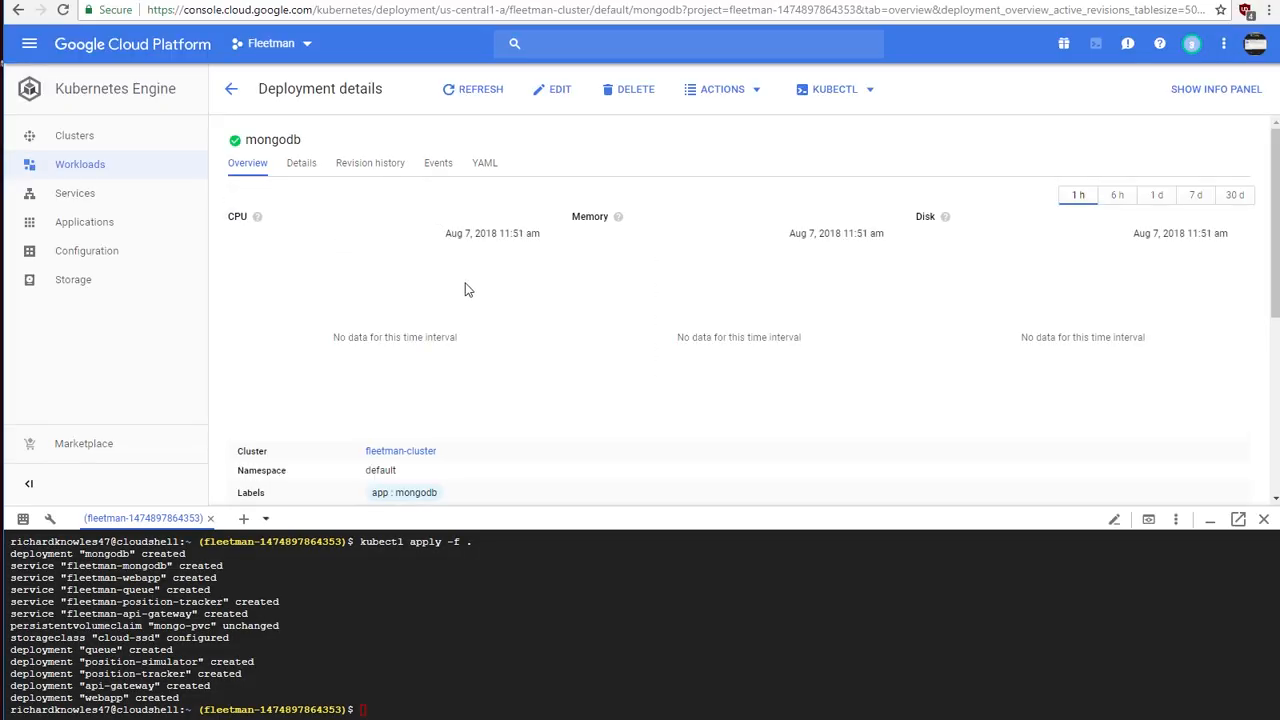
scroll(460, 269, down, 3)
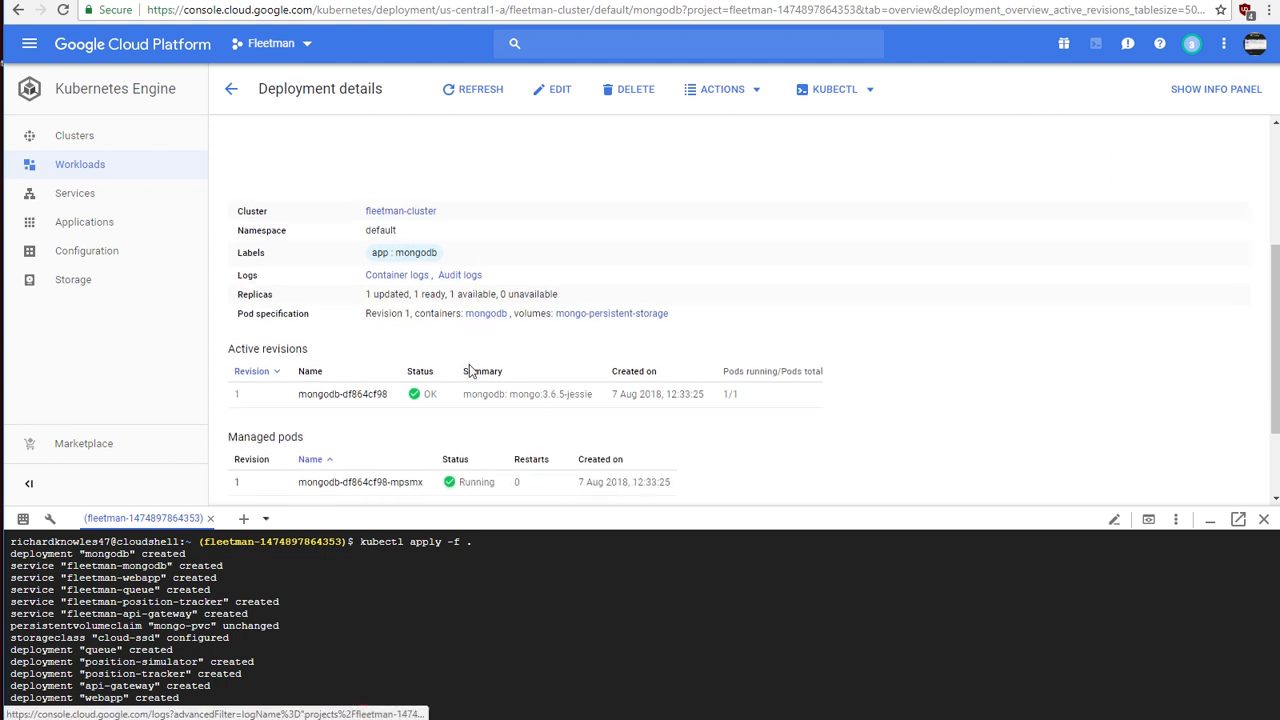
scroll(404, 344, down, 1)
scroll(446, 450, down, 1)
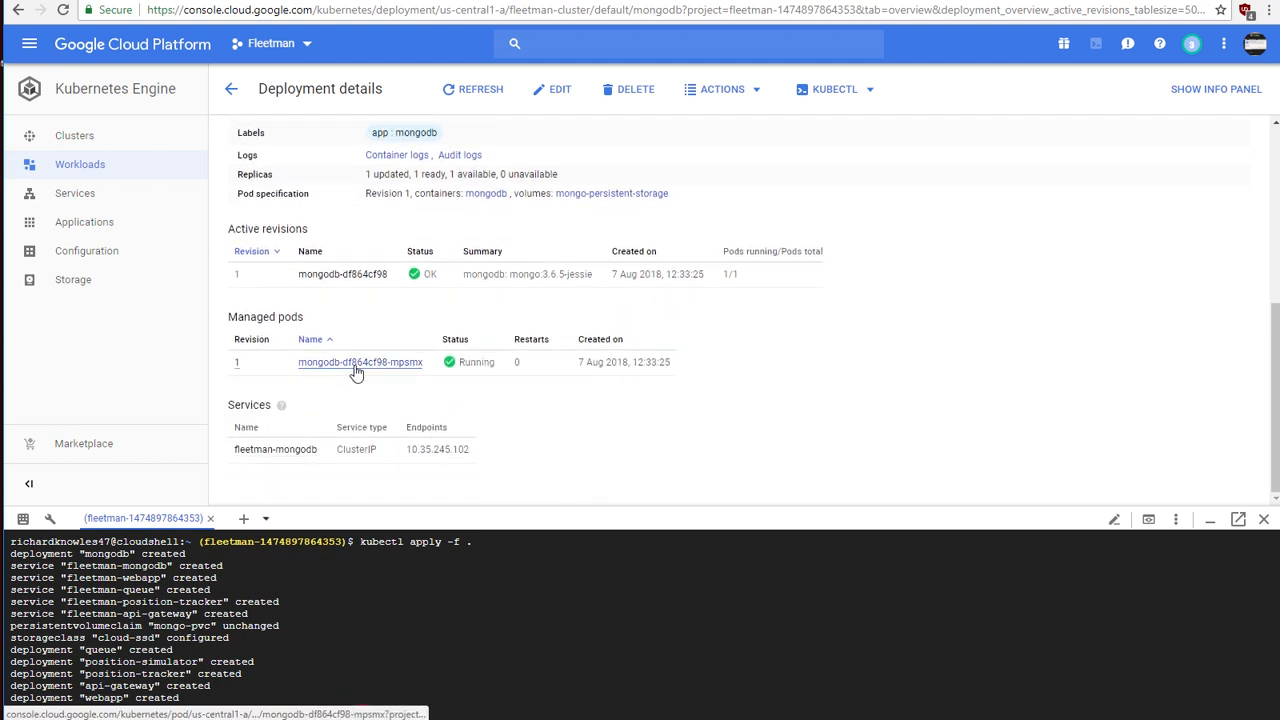
click(358, 364)
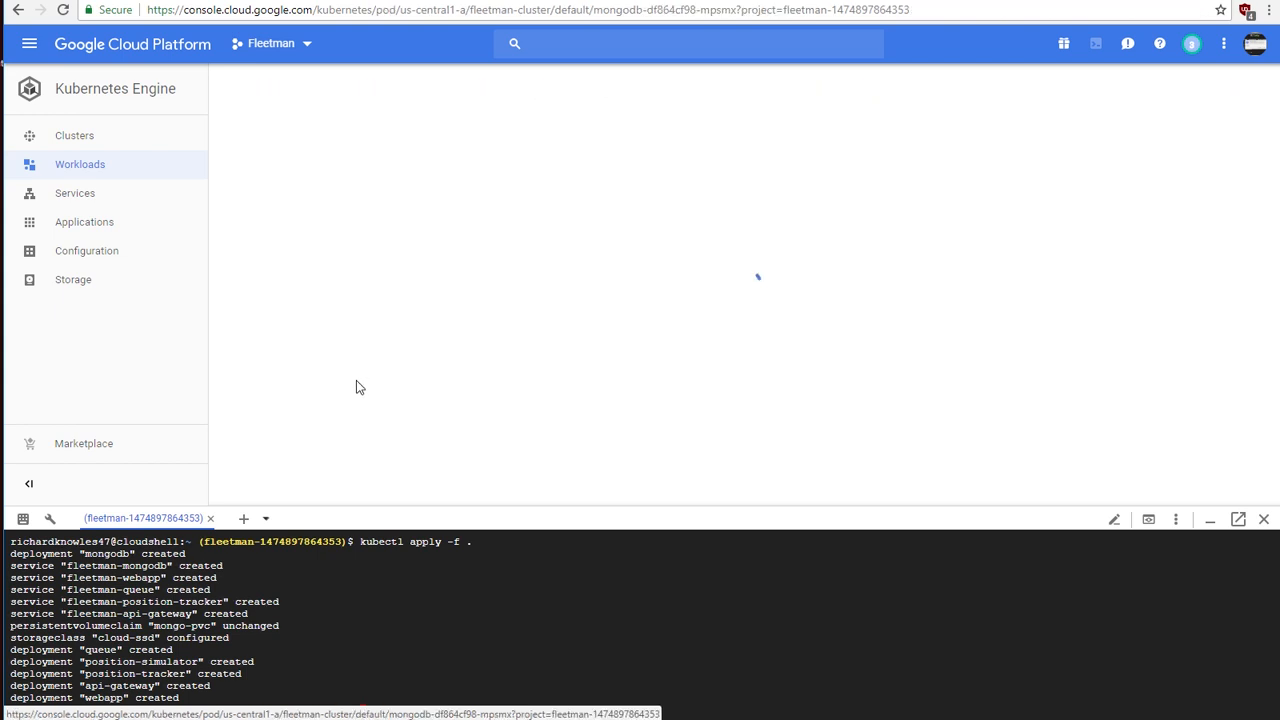
scroll(369, 374, down, 4)
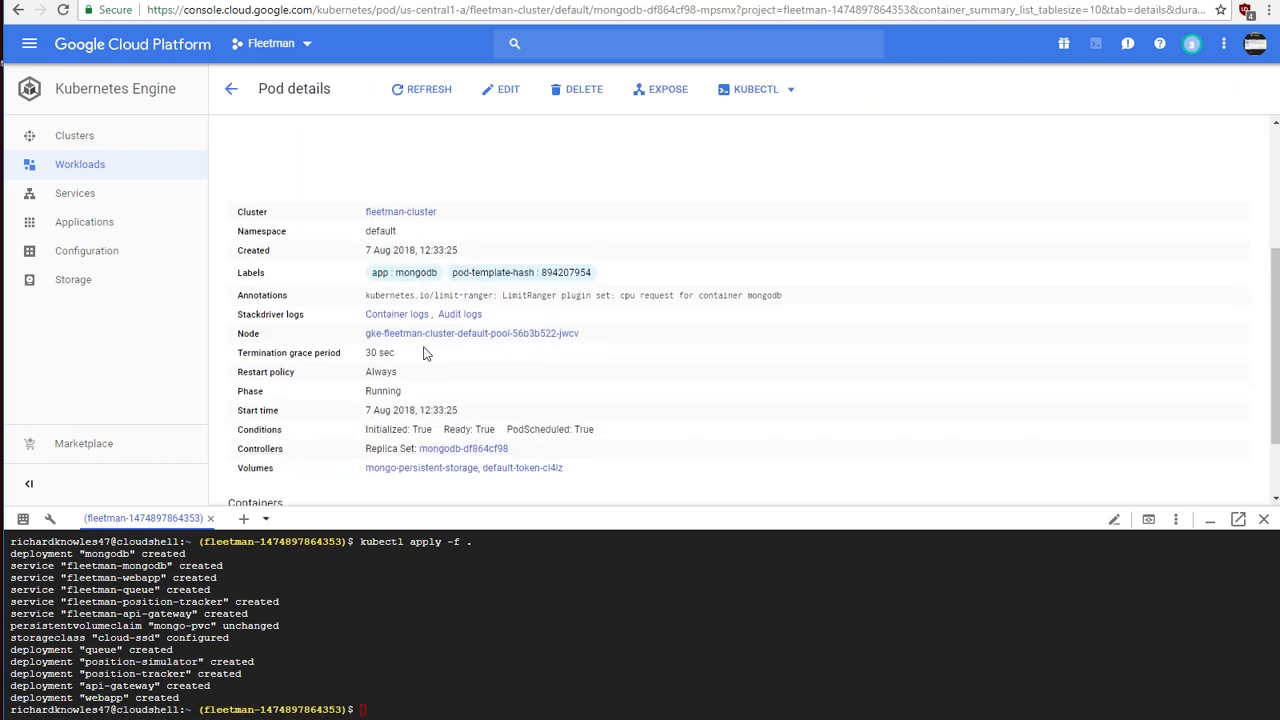
scroll(430, 355, up, 4)
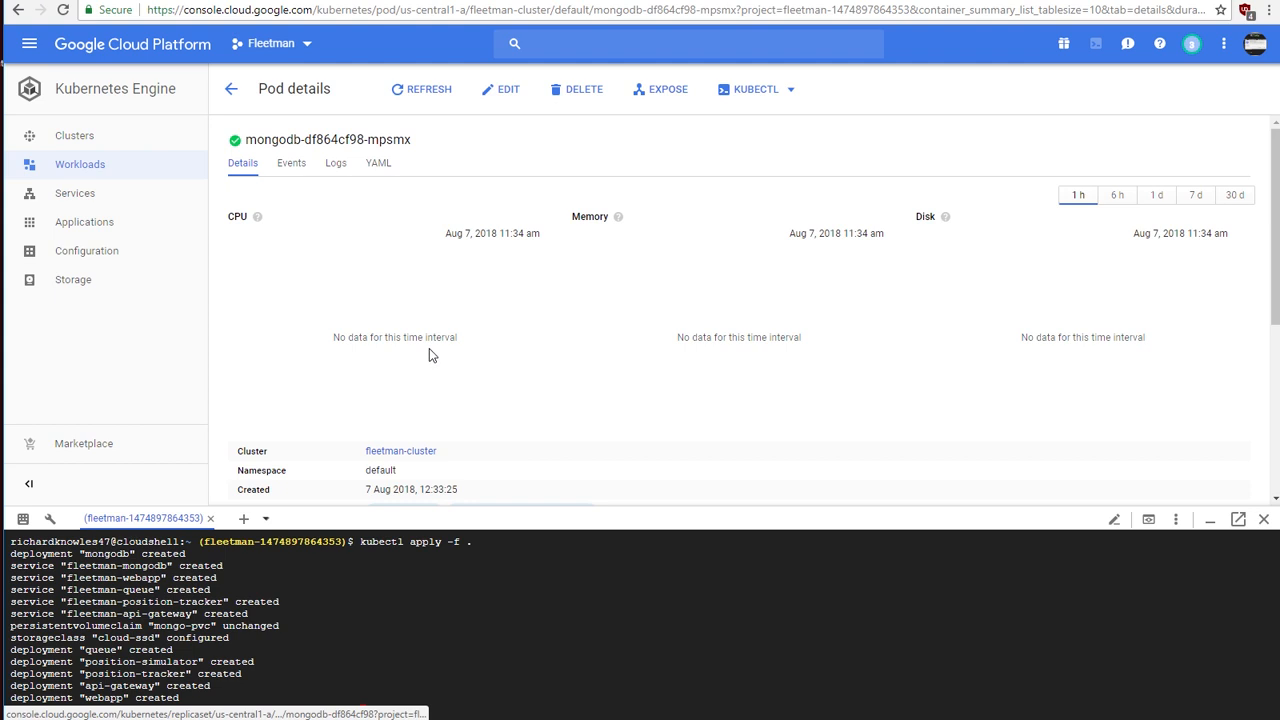
click(338, 165)
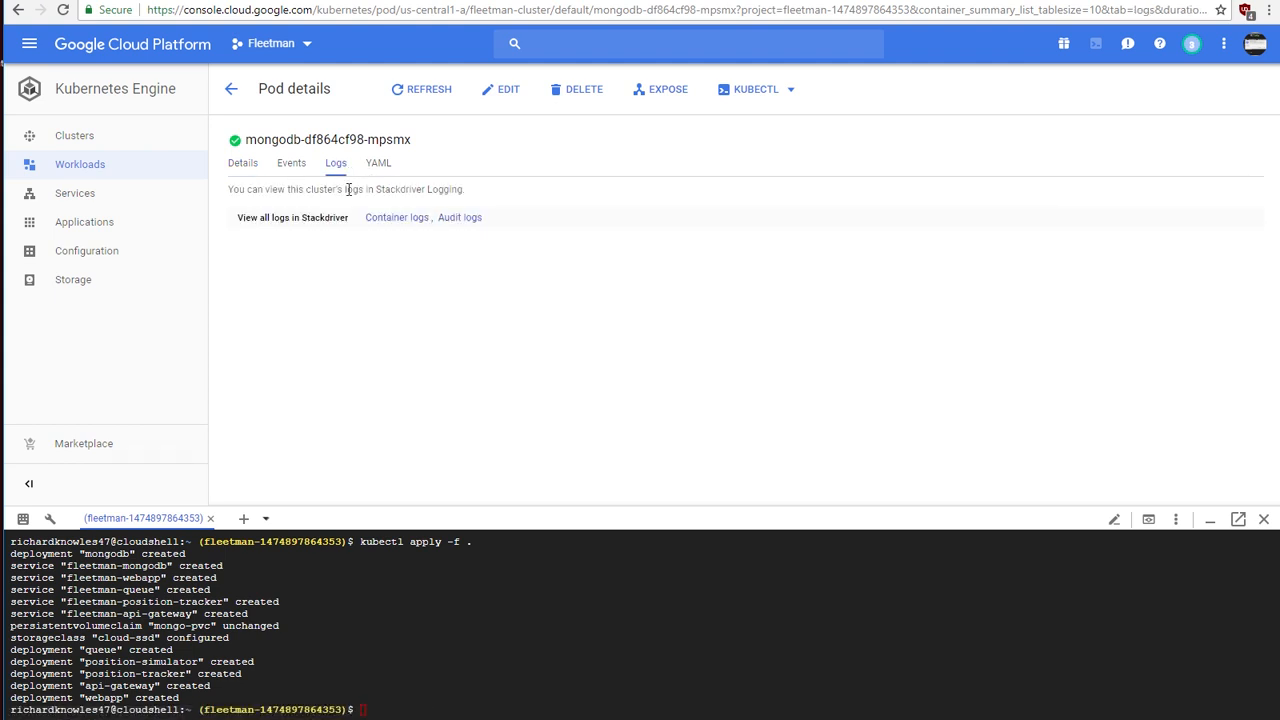
click(404, 221)
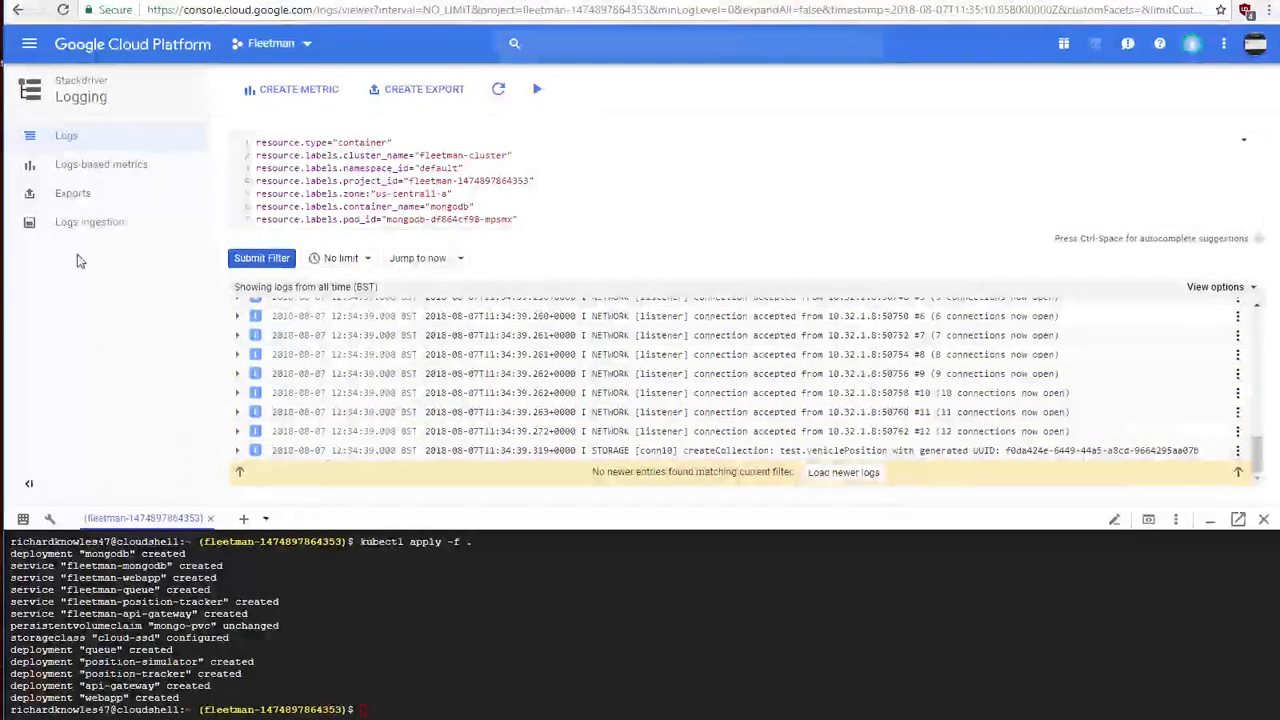
Step: Go back from the container logs through the mongodb deployment to the Workloads list
right_click(146, 284)
click(165, 298)
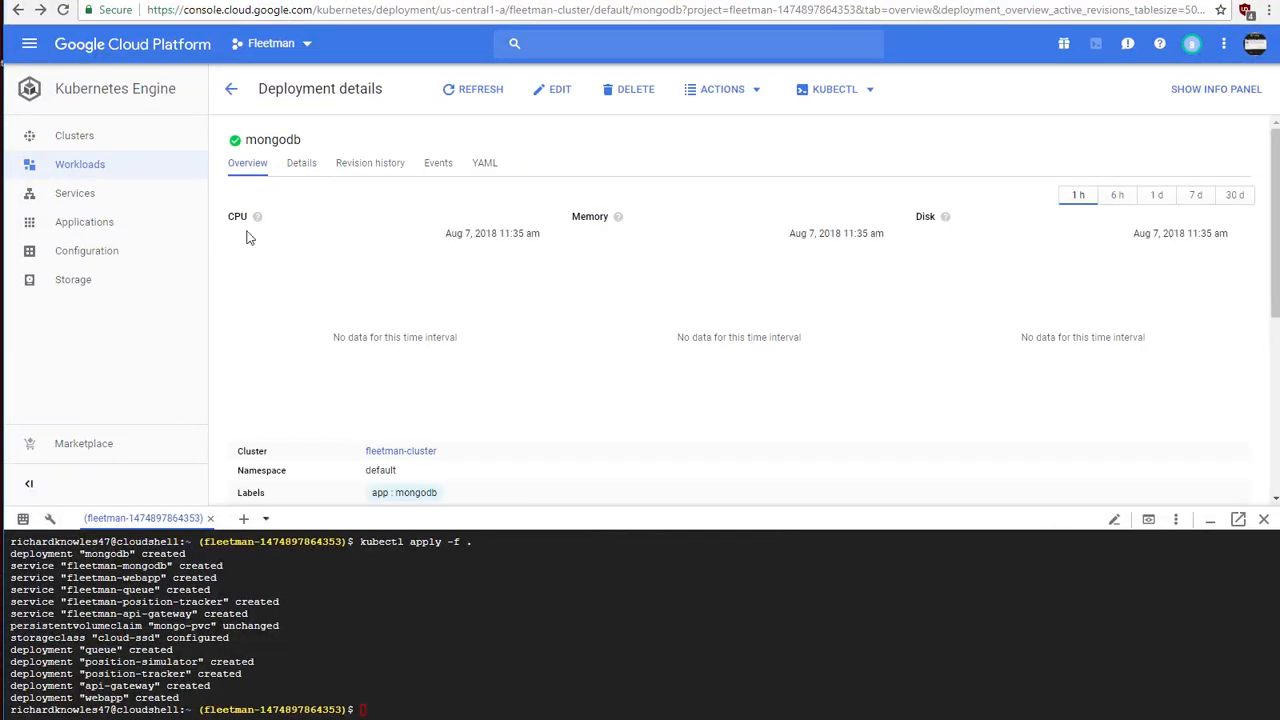
right_click(220, 268)
click(228, 274)
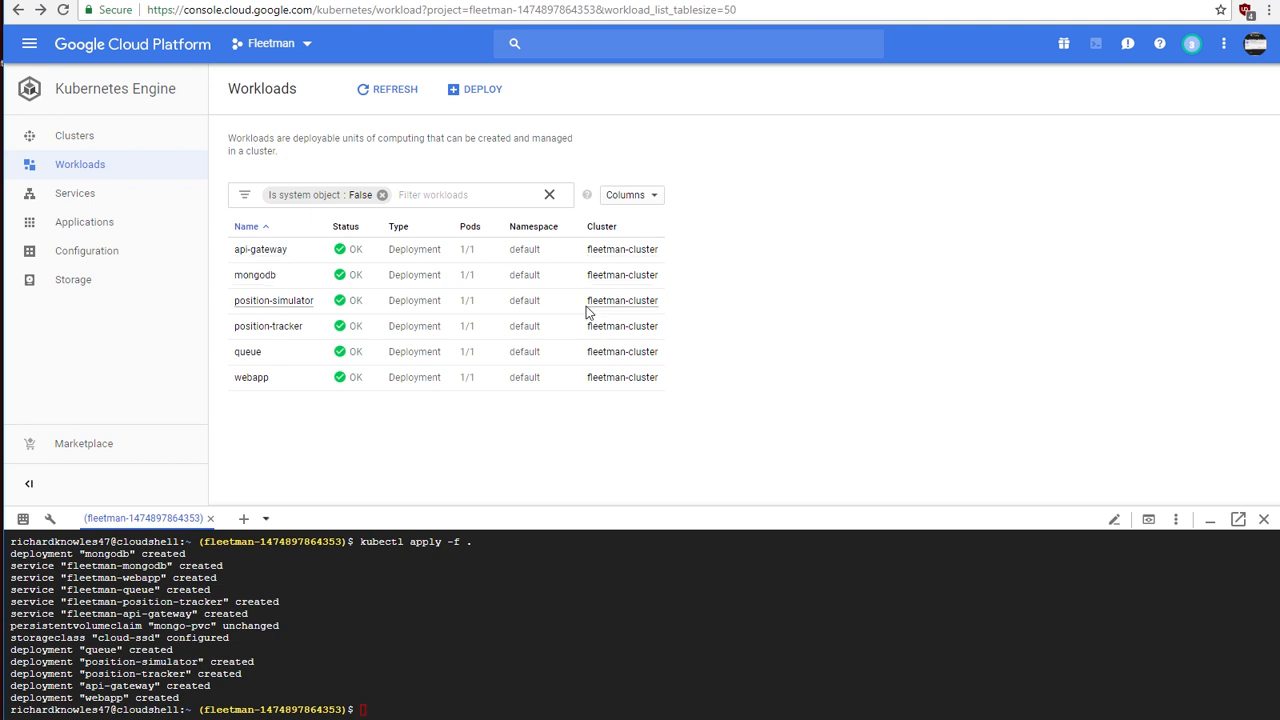
Step: Find the fleetman-webapp service among the Kubernetes services and examine the node port and target port in its details
click(95, 195)
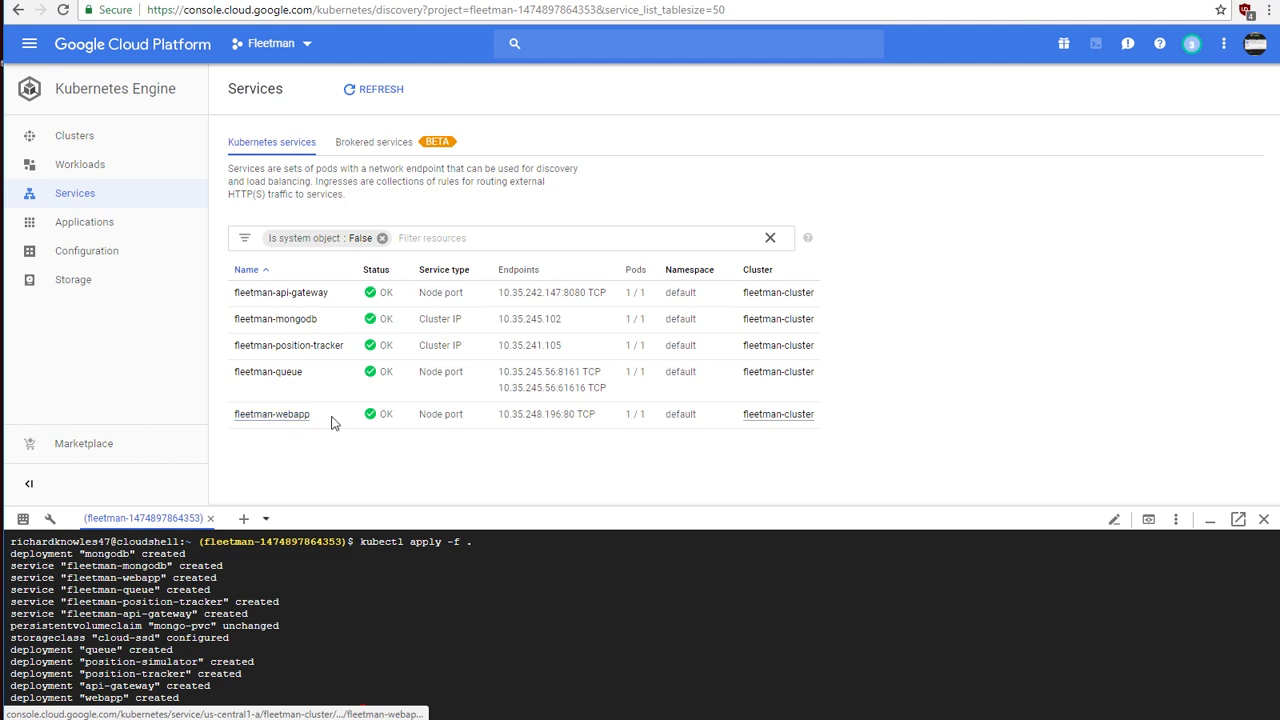
triple_click(441, 414)
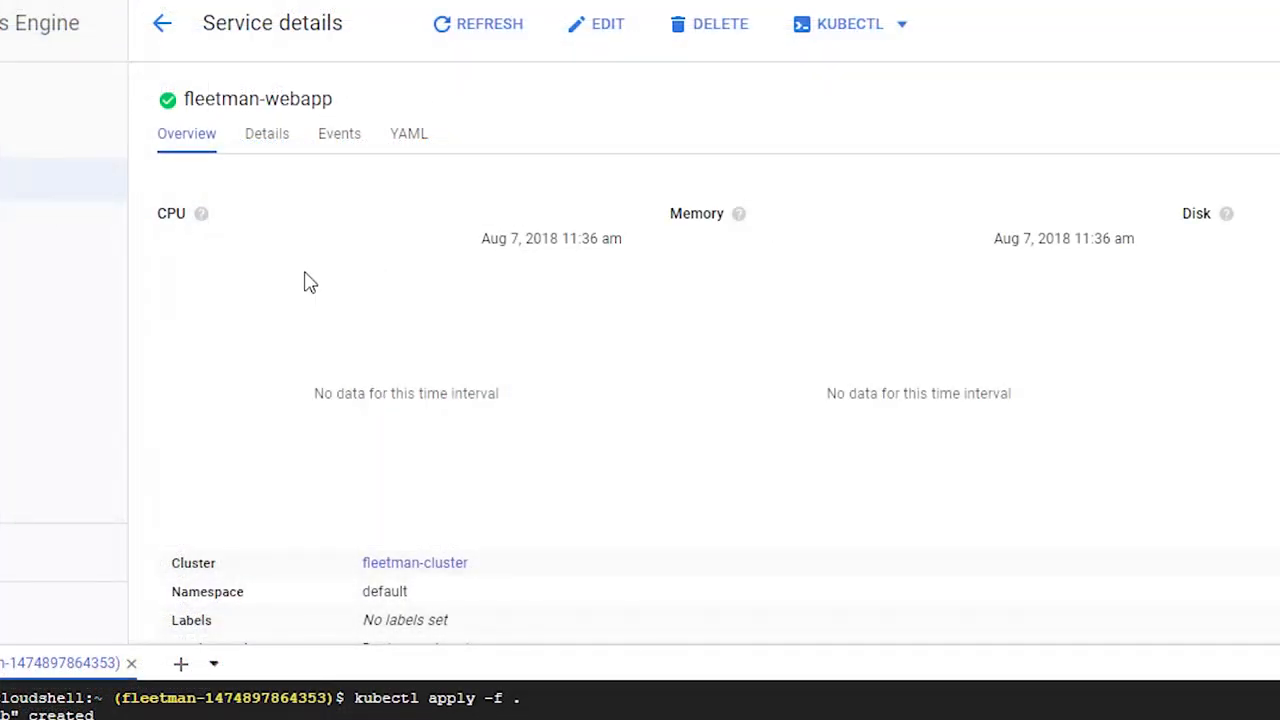
scroll(330, 298, down, 5)
scroll(335, 298, down, 3)
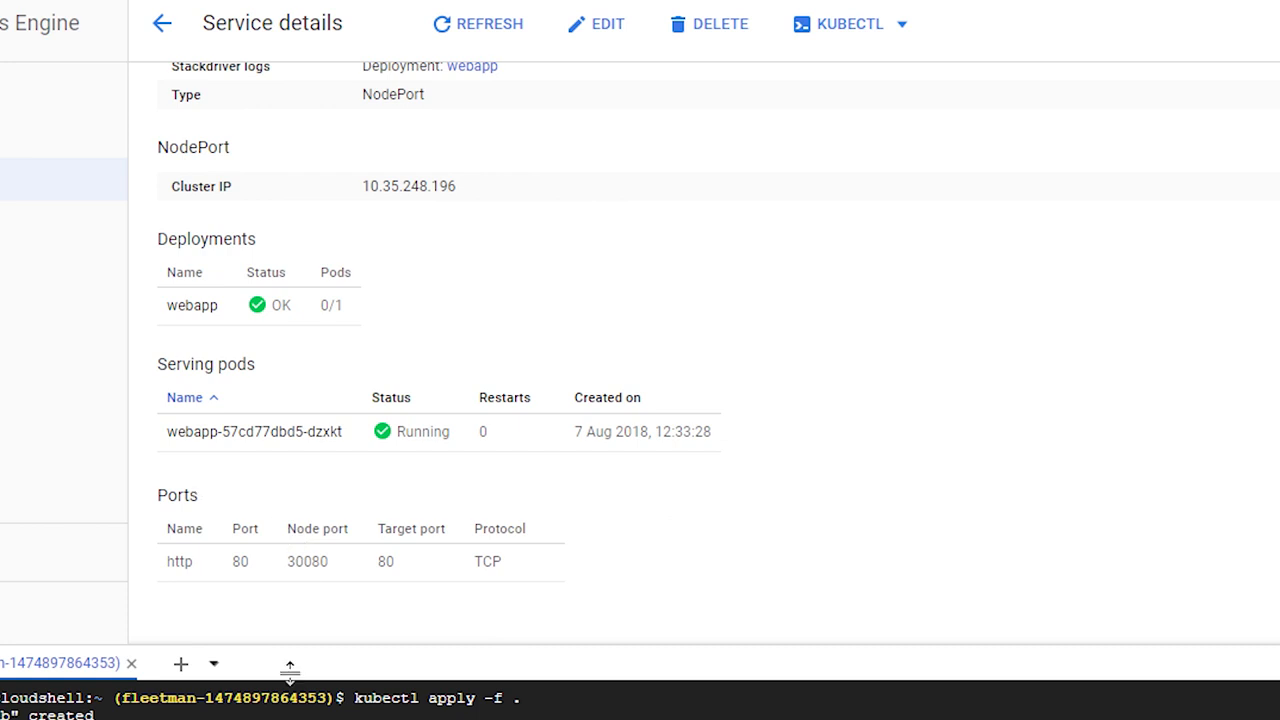
double_click(309, 562)
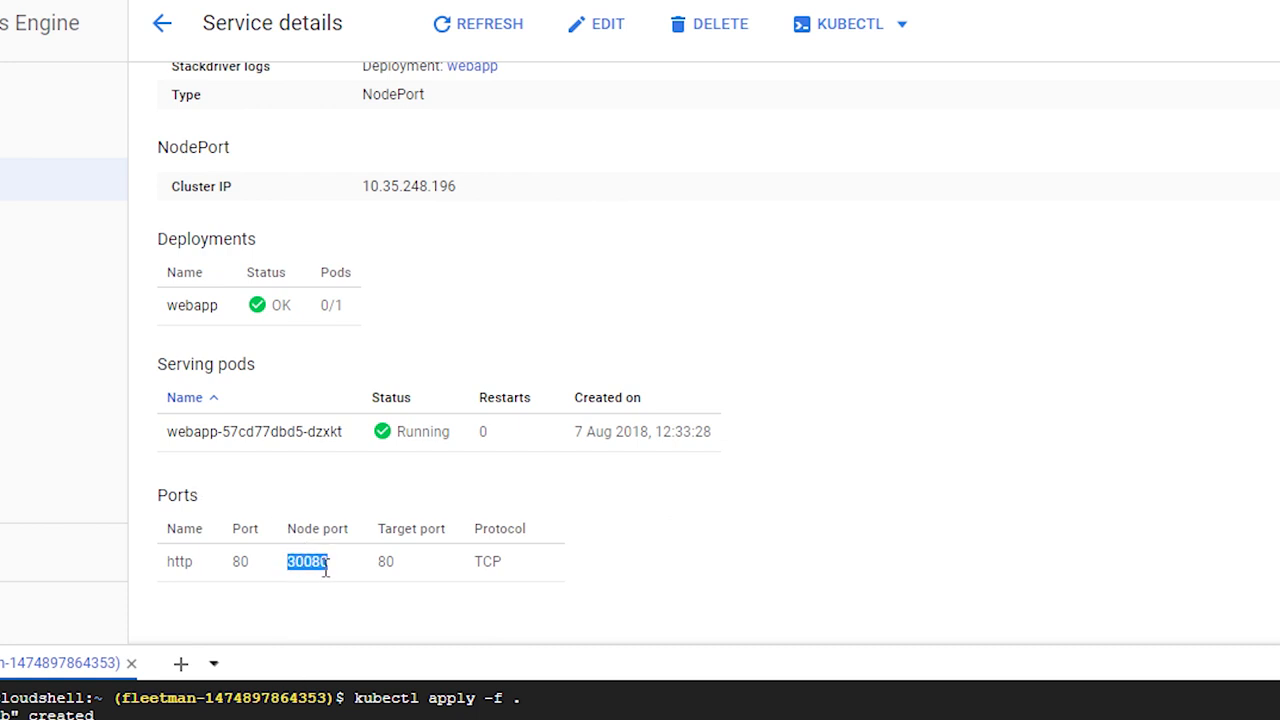
click(318, 567)
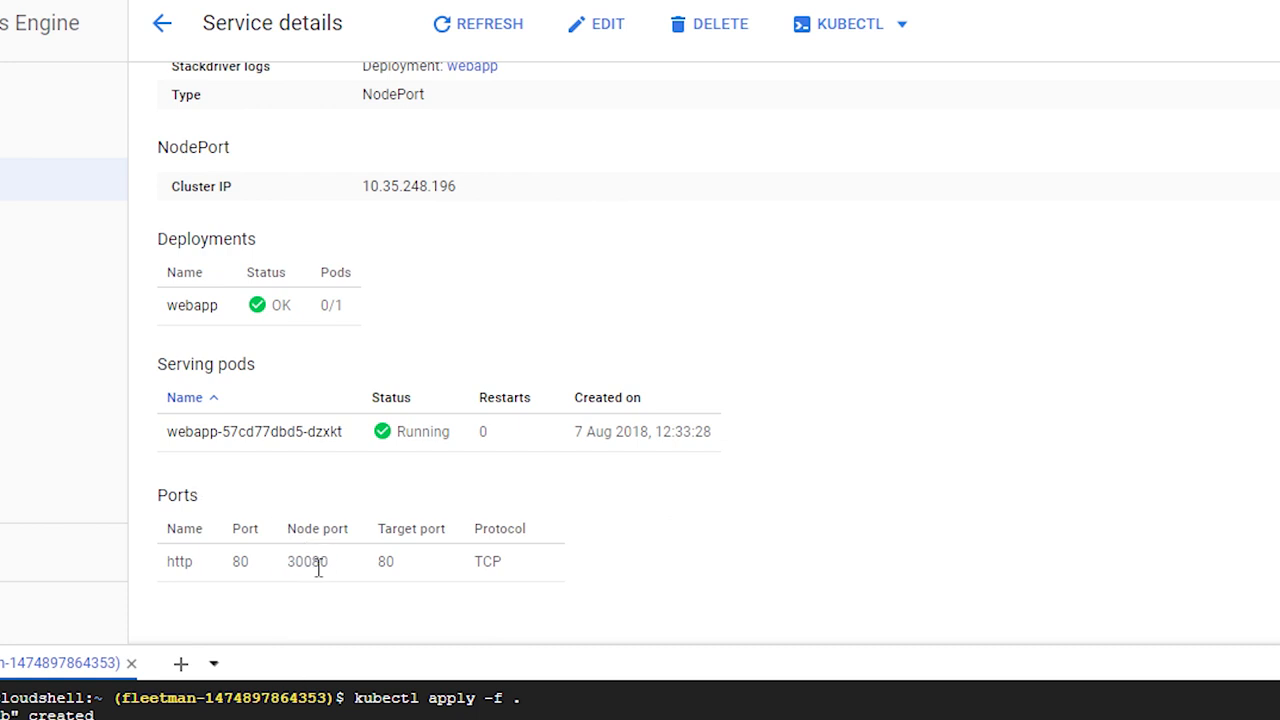
double_click(387, 561)
click(401, 546)
Step: Check the fleetman-webapp service's cluster IP, return to the Services list and check its service type there
scroll(463, 377, up, 2)
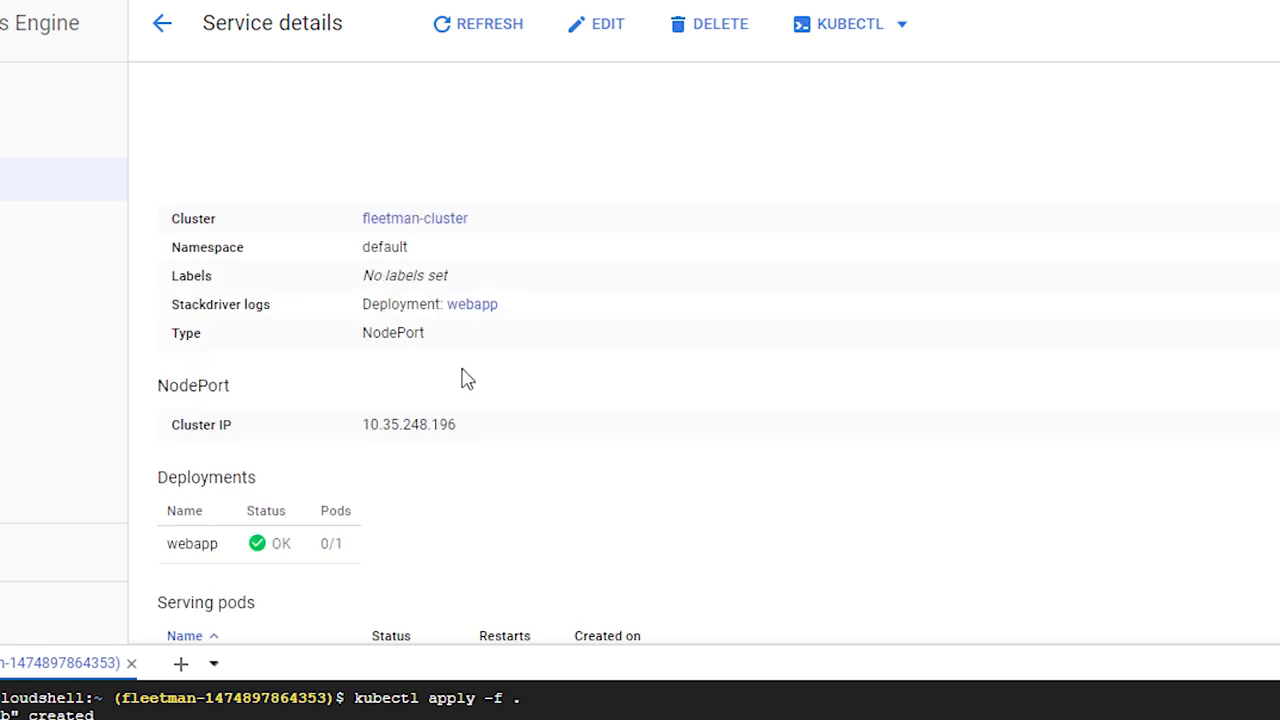
scroll(471, 409, down, 1)
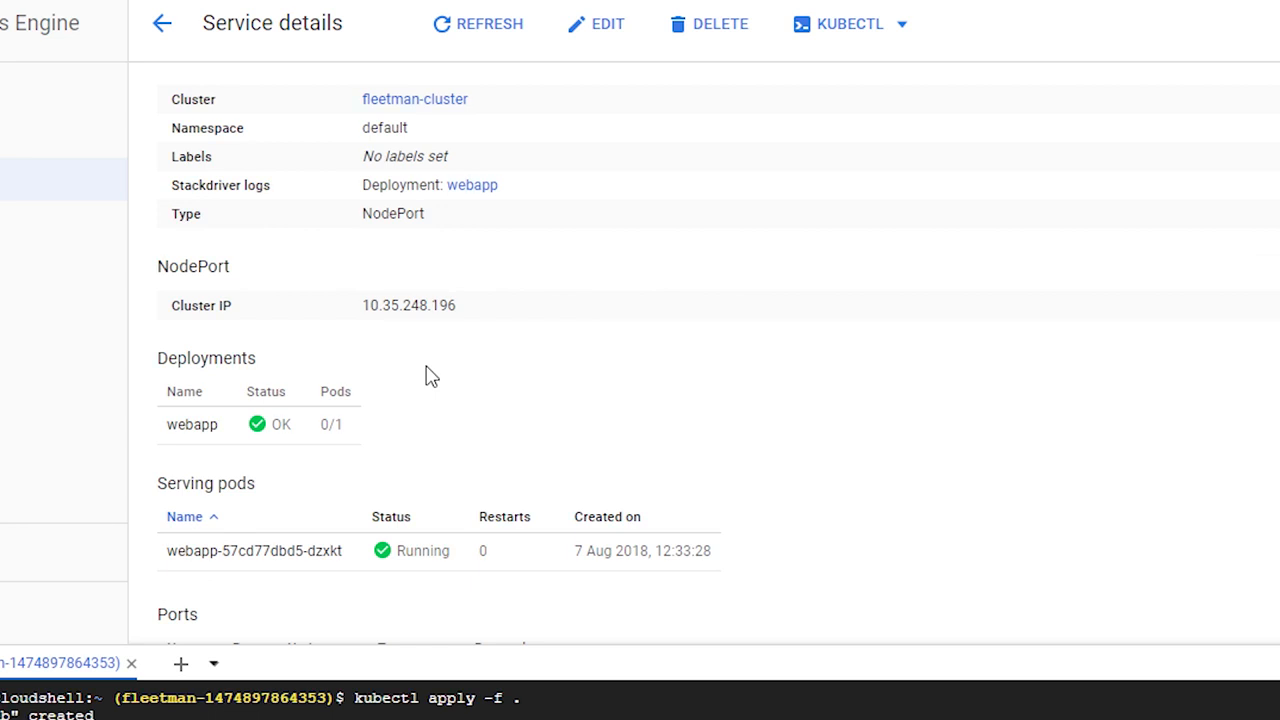
scroll(427, 374, up, 1)
drag(364, 423, 455, 423)
click(161, 32)
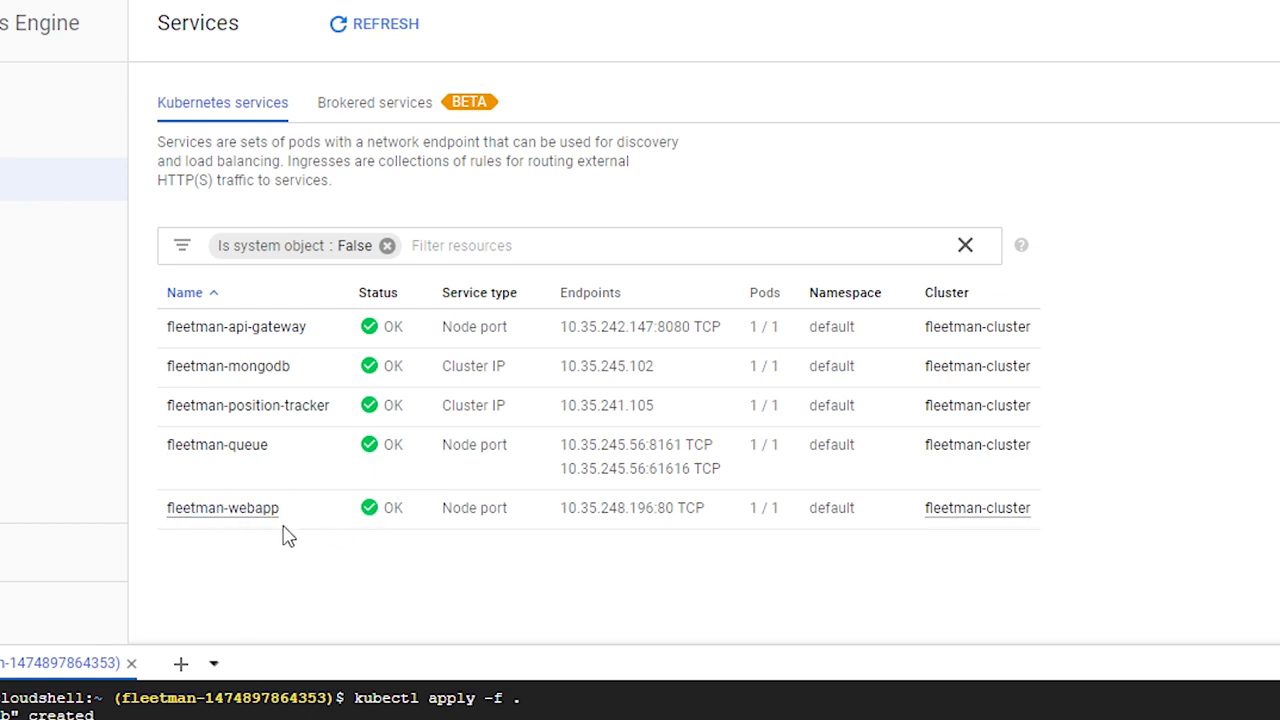
triple_click(448, 507)
click(449, 518)
Step: Open services.yaml in the vi editor from Cloud Shell
text(se)
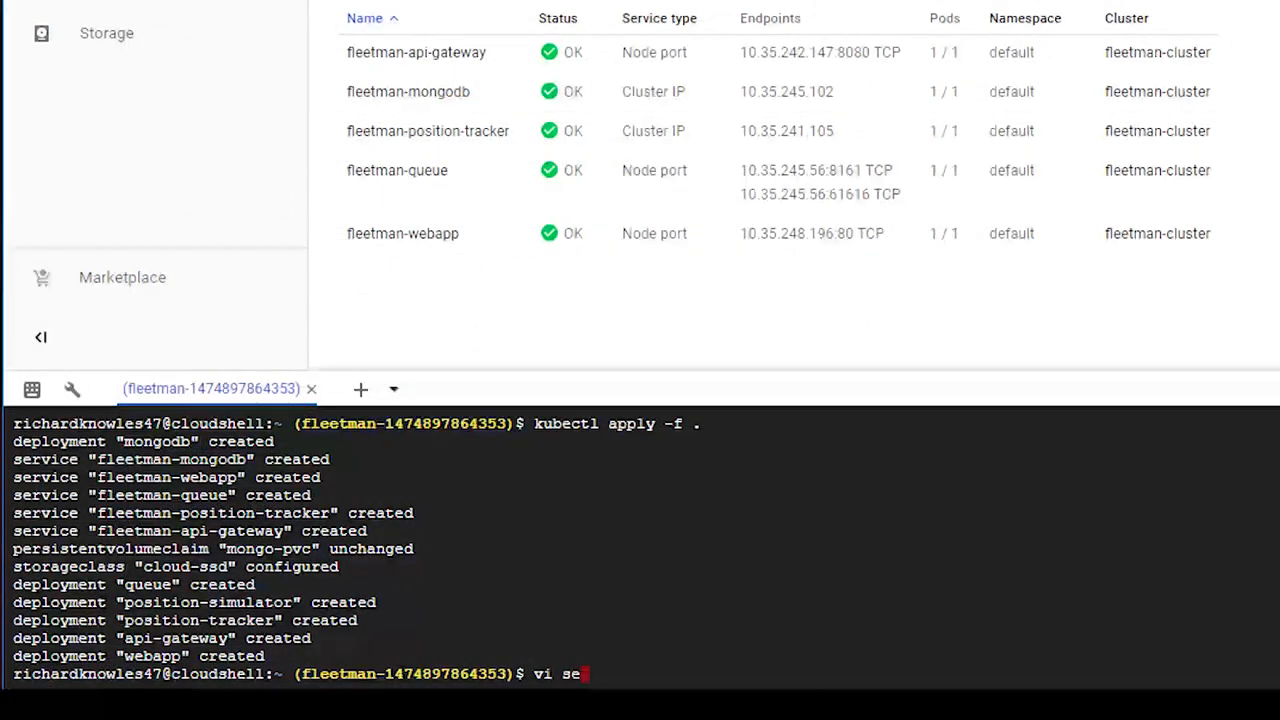
key(Tab)
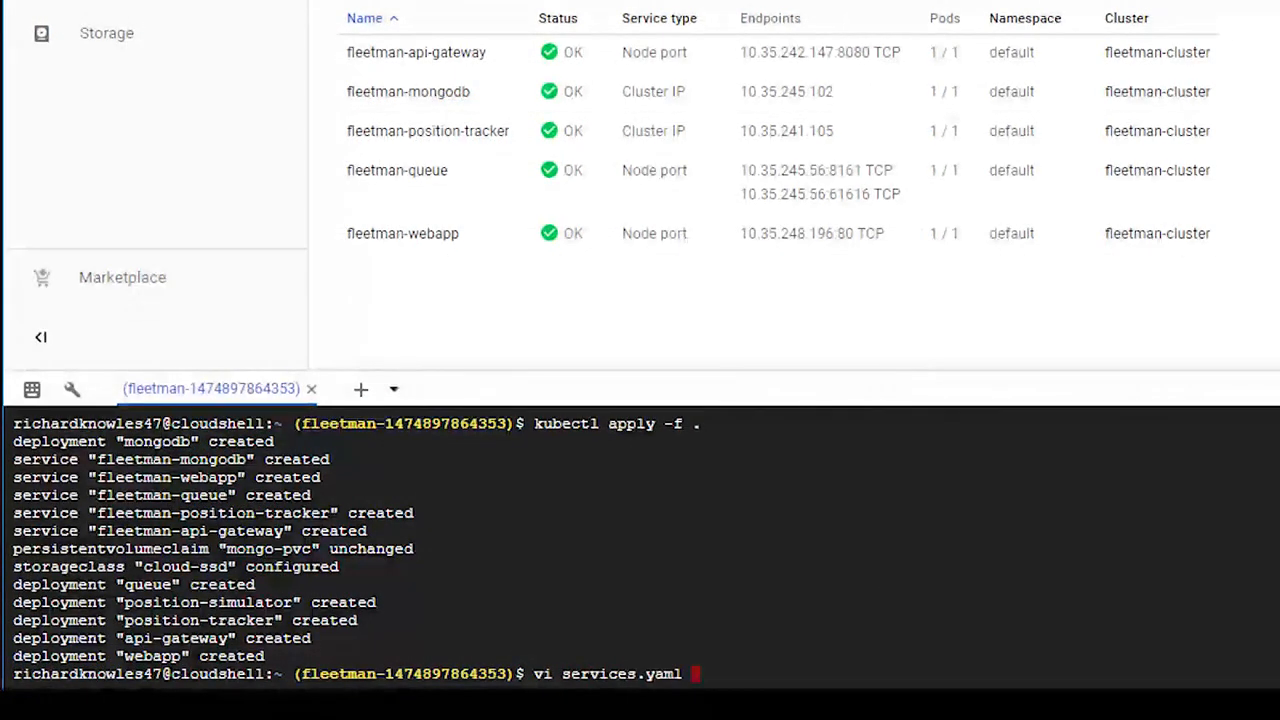
key(Return)
scroll(297, 553, up, 10)
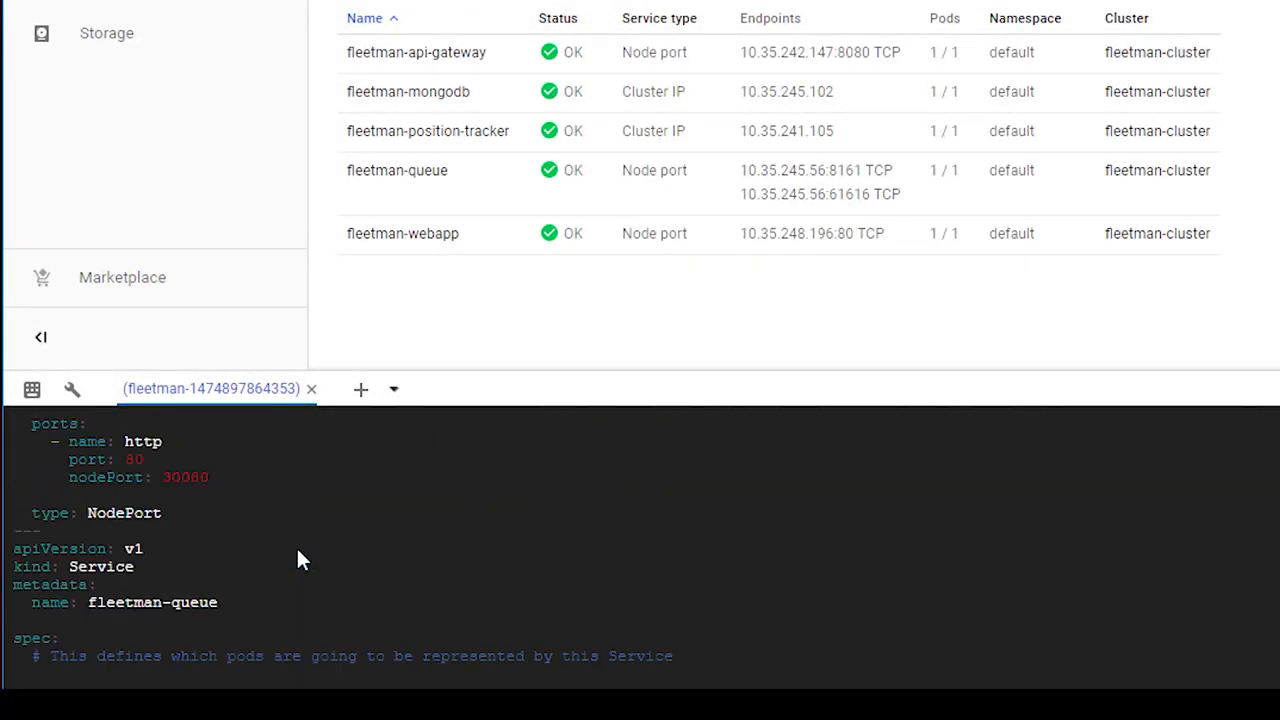
scroll(296, 560, down, 5)
Step: Change the webapp service's type in services.yaml to LoadBalancer
key(Up)
key(Up)
key(Up)
key(Up)
key(Up)
key(Up)
key(Down)
key(Down)
key(Up)
key(Right)
key(Right)
key(Down)
key(Down)
key(Down)
key(Down)
key(Down)
key(Down)
key(Down)
key(Down)
key(Down)
key(Down)
key(Down)
key(Down)
key(Down)
key(Up)
key(Up)
key(Up)
key(Up)
key(Up)
key(Up)
key(Up)
key(Down)
key(Down)
key(Down)
key(Down)
key(Down)
key(Down)
key(Down)
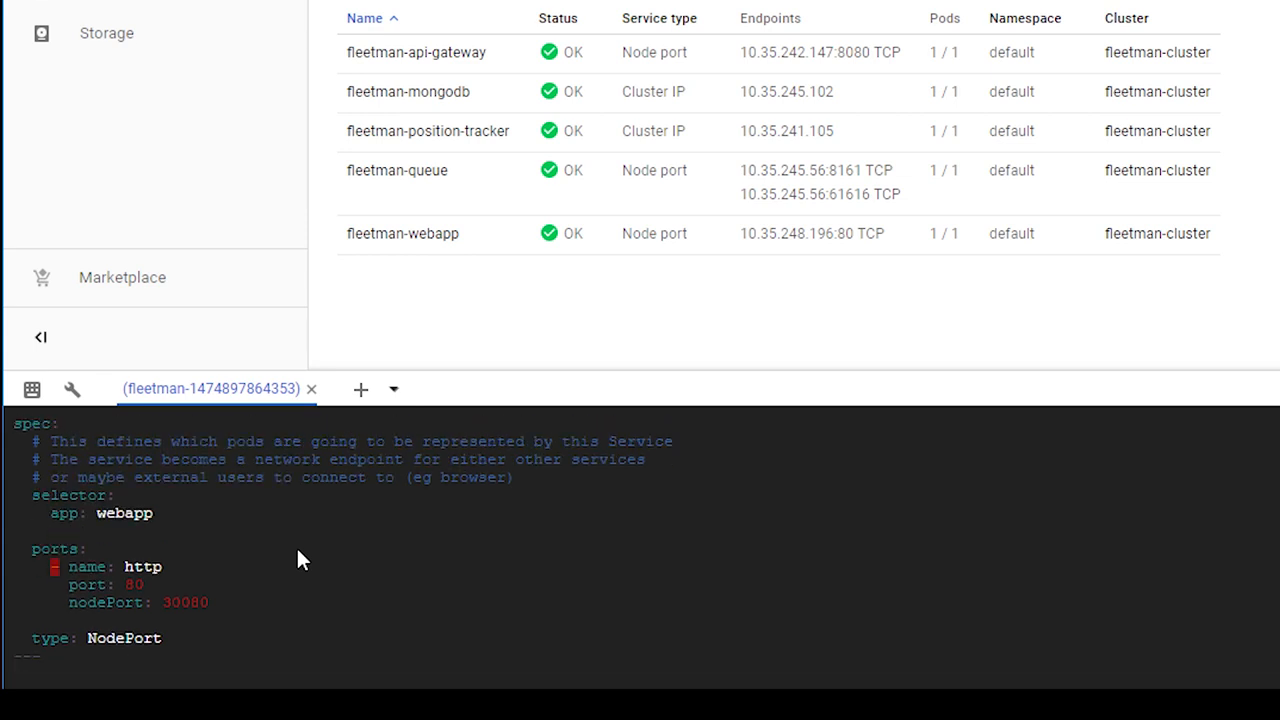
key(Down)
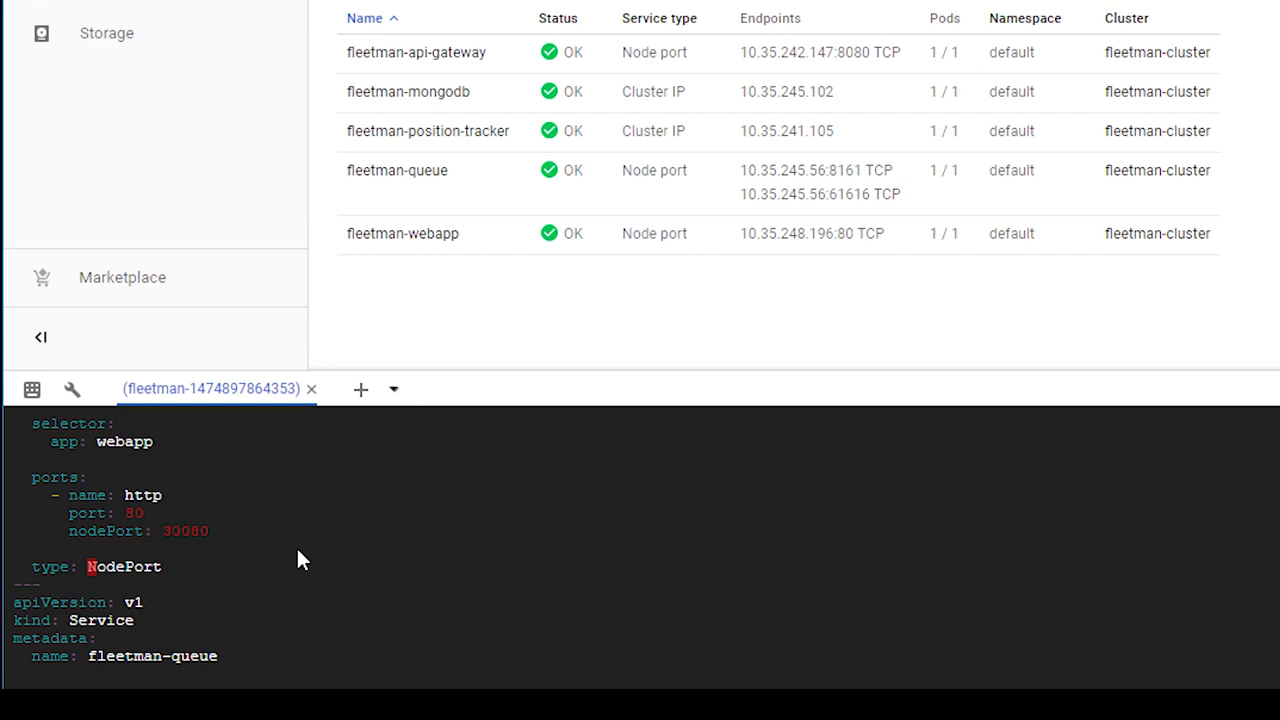
key(shift+d)
text(aLo)
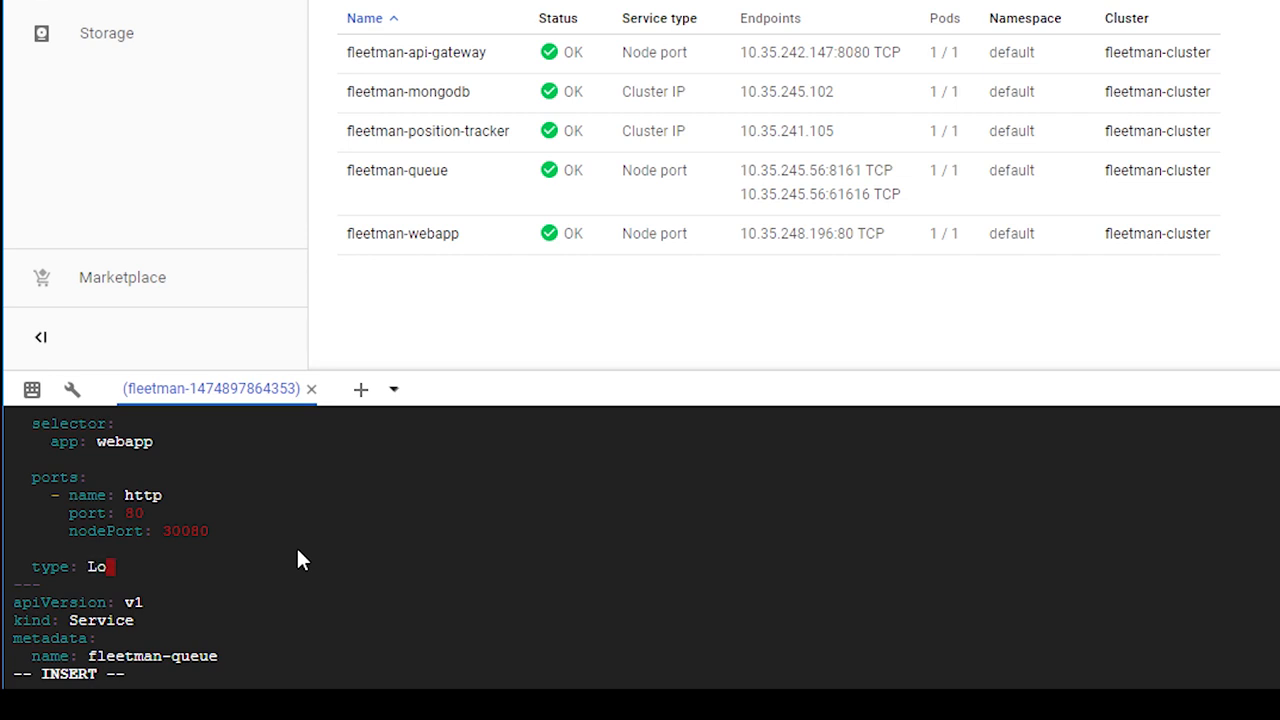
text(adBalancer)
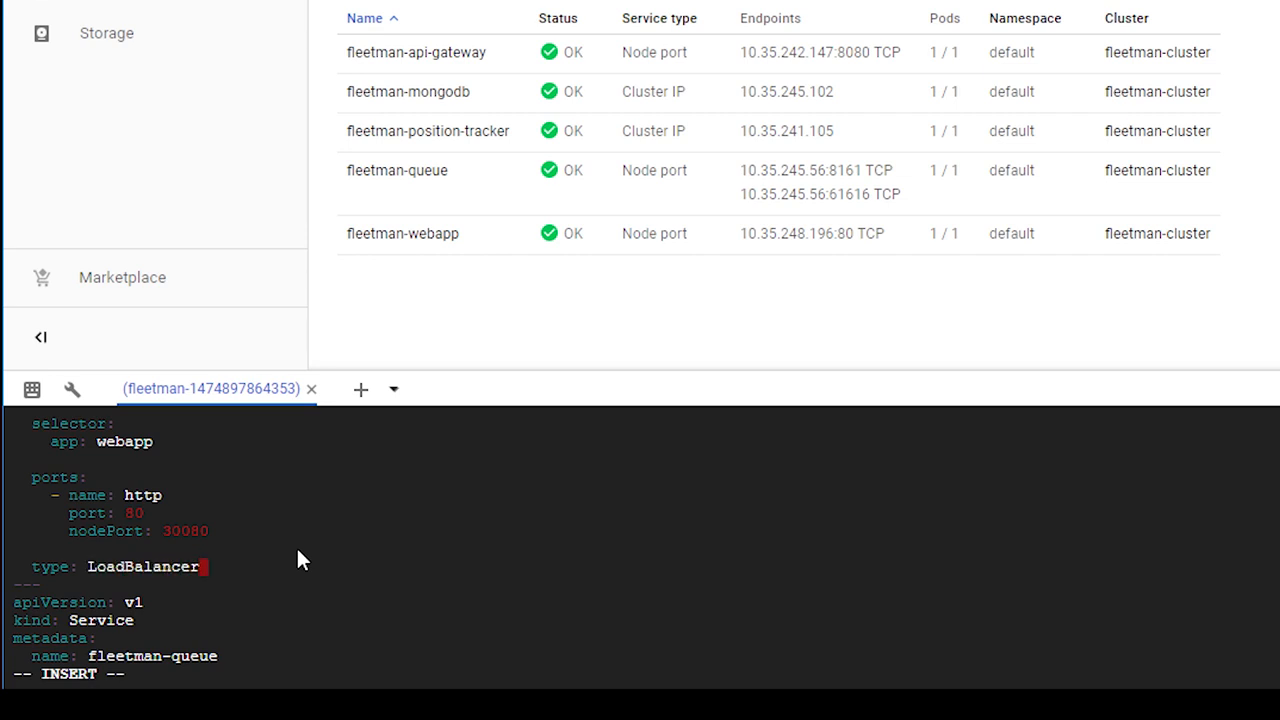
key(Escape)
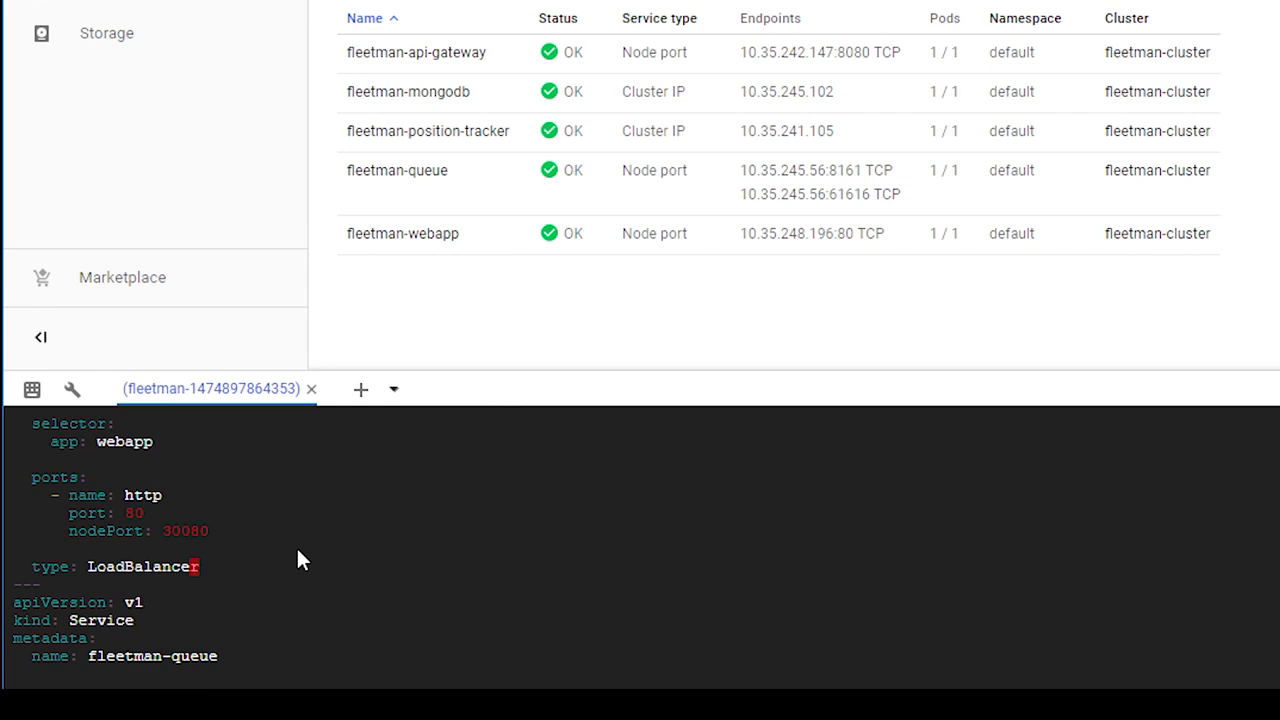
Step: Delete the nodePort line from the webapp service's http port, then save services.yaml and quit the editor
key(Up)
key(Up)
key(Left)
key(Left)
key(Left)
key(Left)
key(Left)
key(Left)
key(Left)
key(Left)
key(Left)
key(Left)
key(Left)
key(Left)
key(Left)
key(Left)
key(Left)
key(Left)
key(Left)
key(d)
key(d)
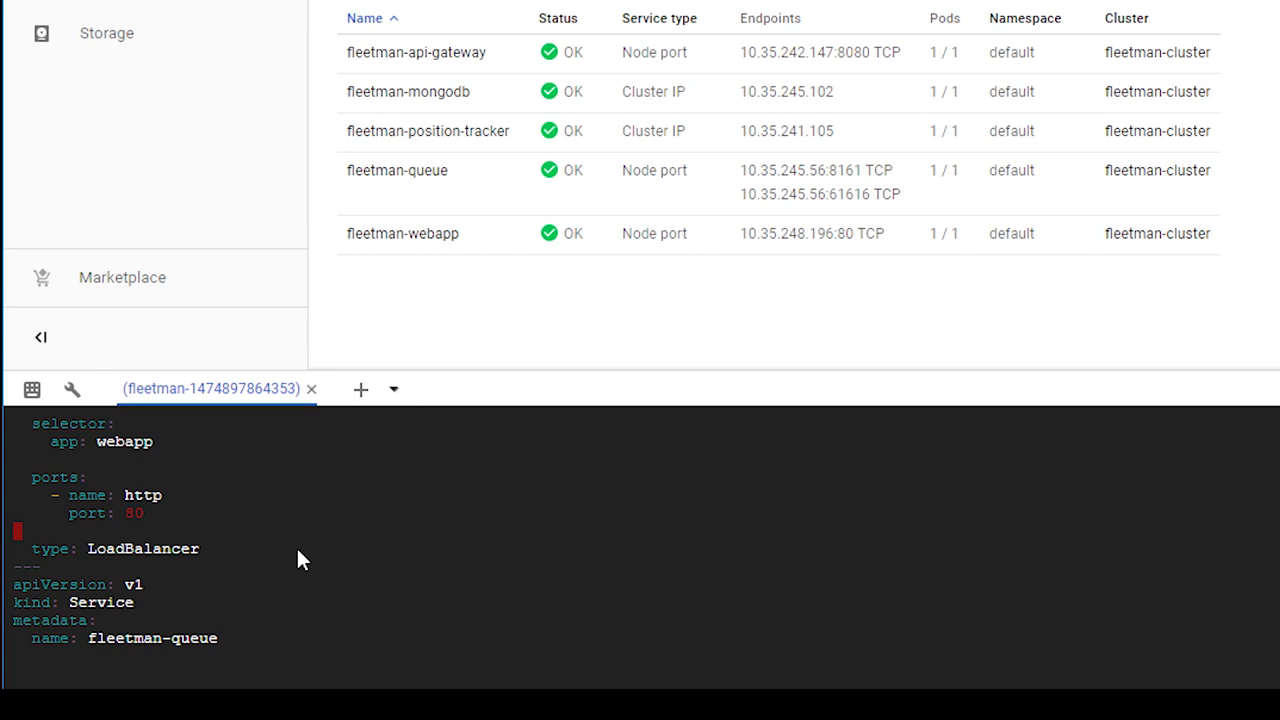
text(:wq)
key(Return)
Step: Apply all the manifests in the current directory with kubectl apply -f . and check the output line for the fleetman-webapp service
text(ku)
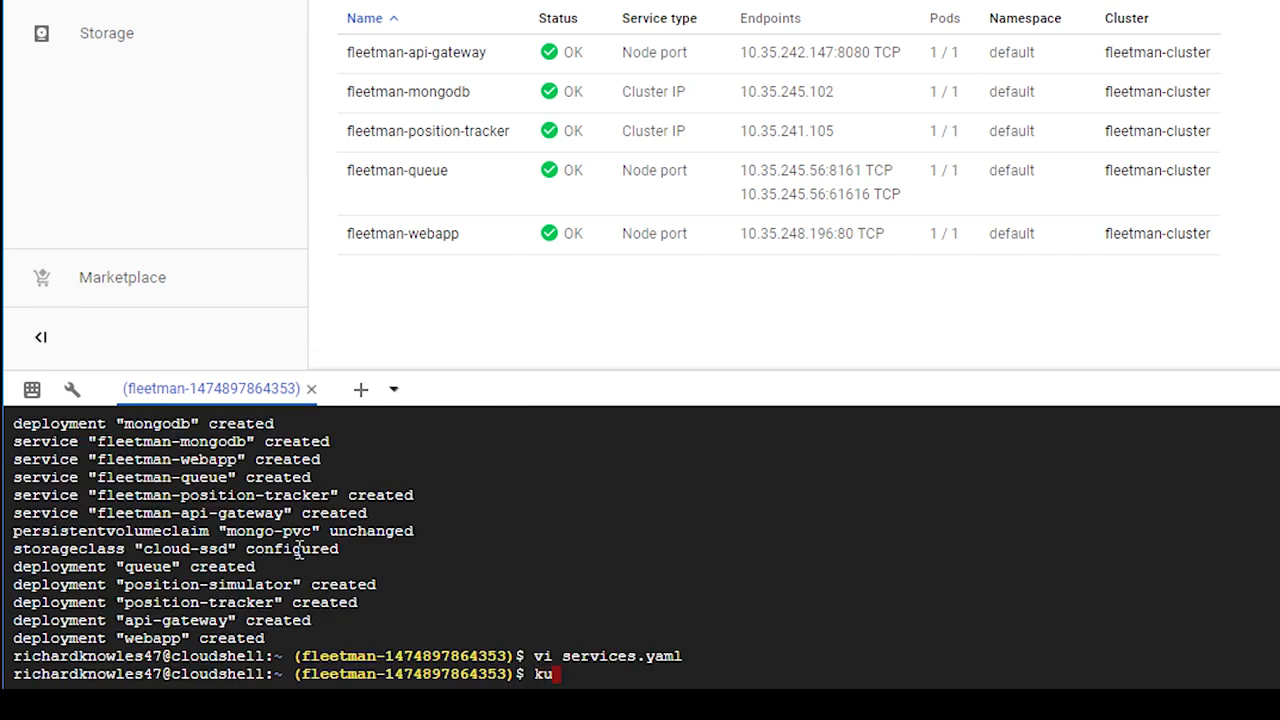
text(bectl apply -f .)
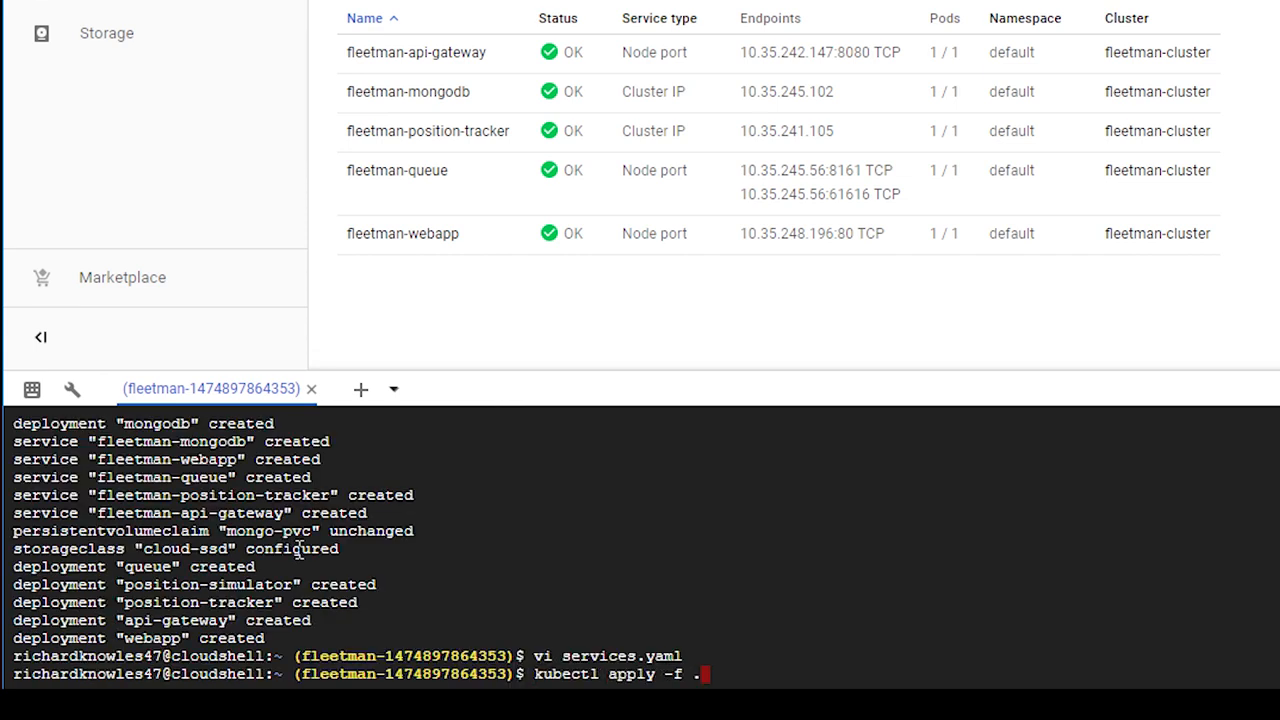
key(Return)
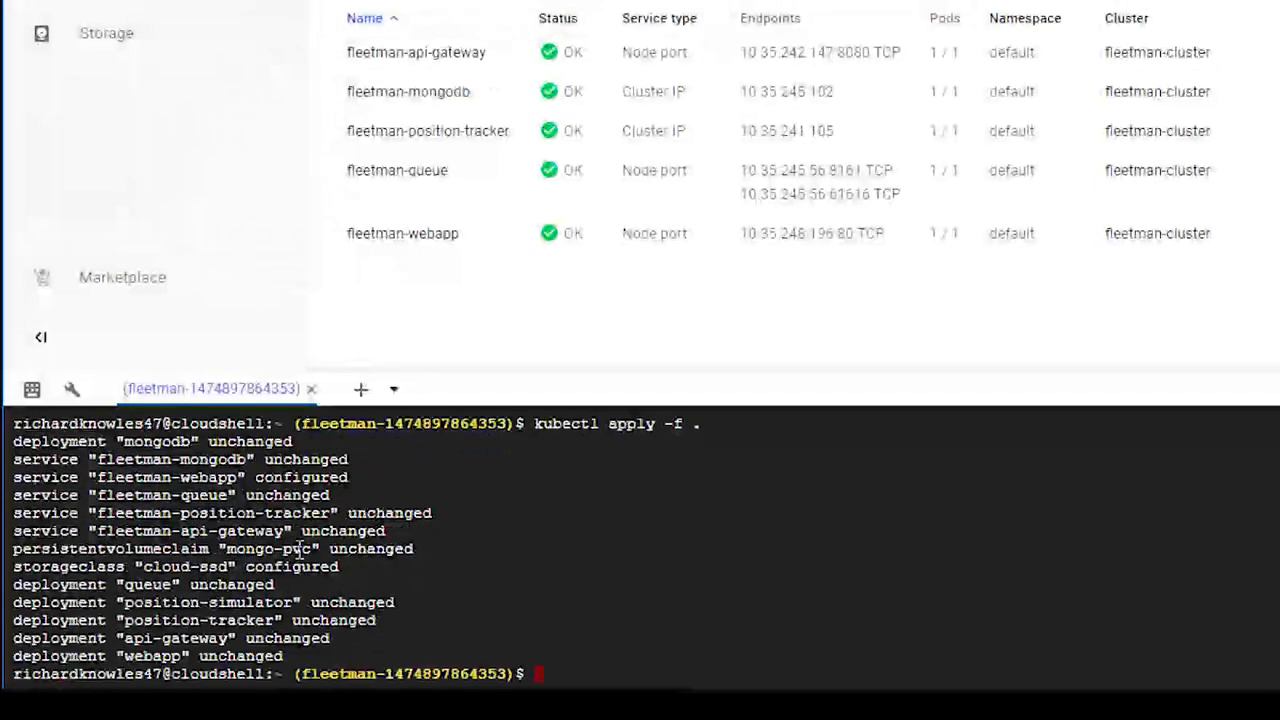
double_click(236, 478)
triple_click(236, 478)
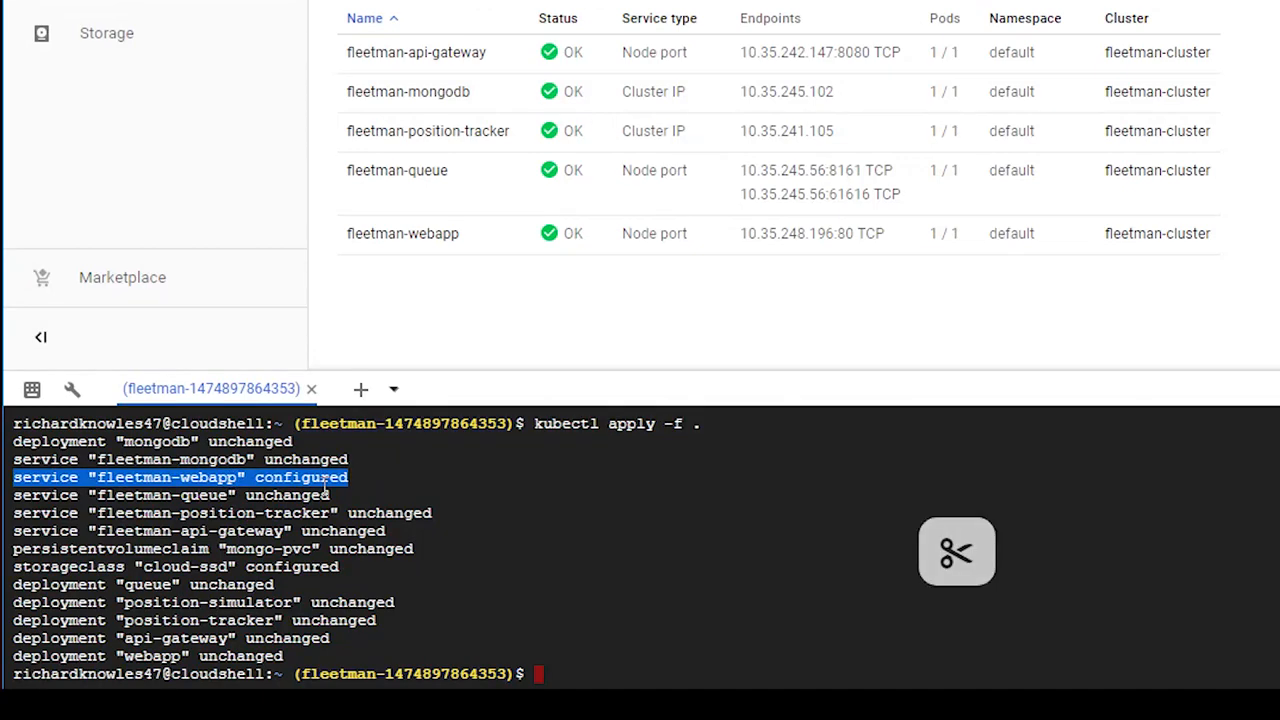
click(603, 508)
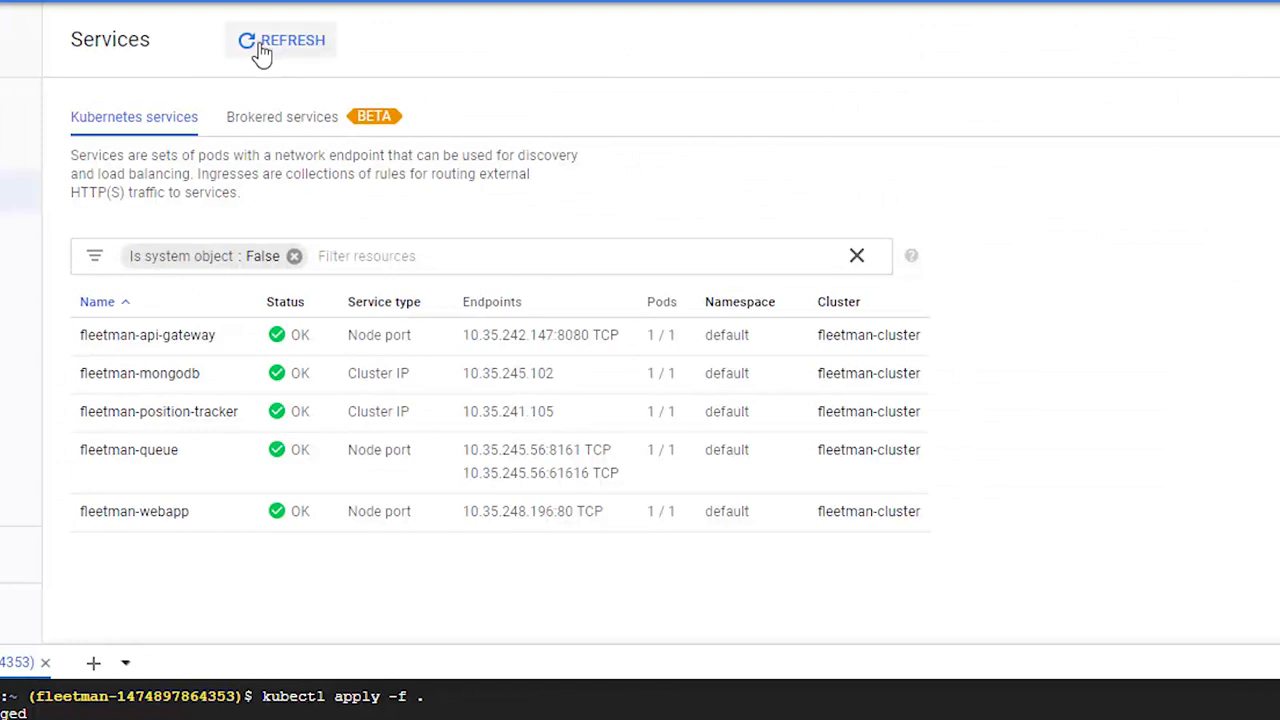
Step: Refresh the Services list until fleetman-webapp has an external endpoint, then open that endpoint
click(262, 46)
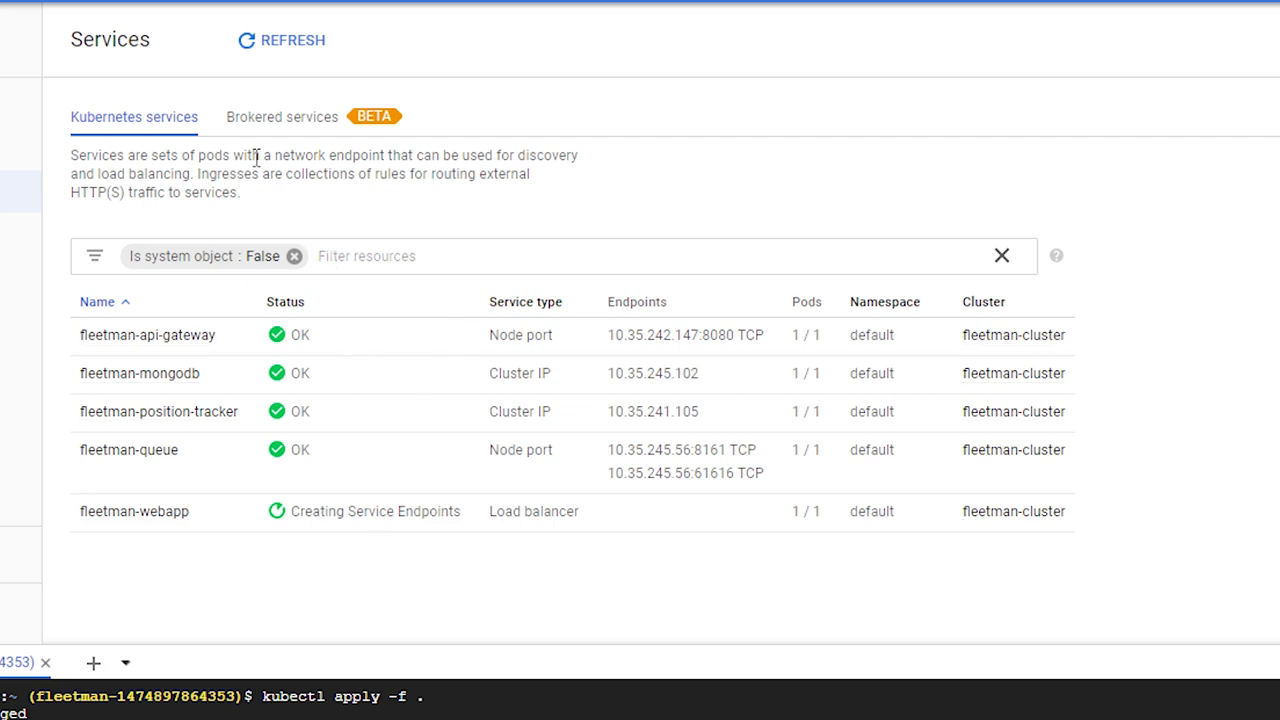
click(250, 62)
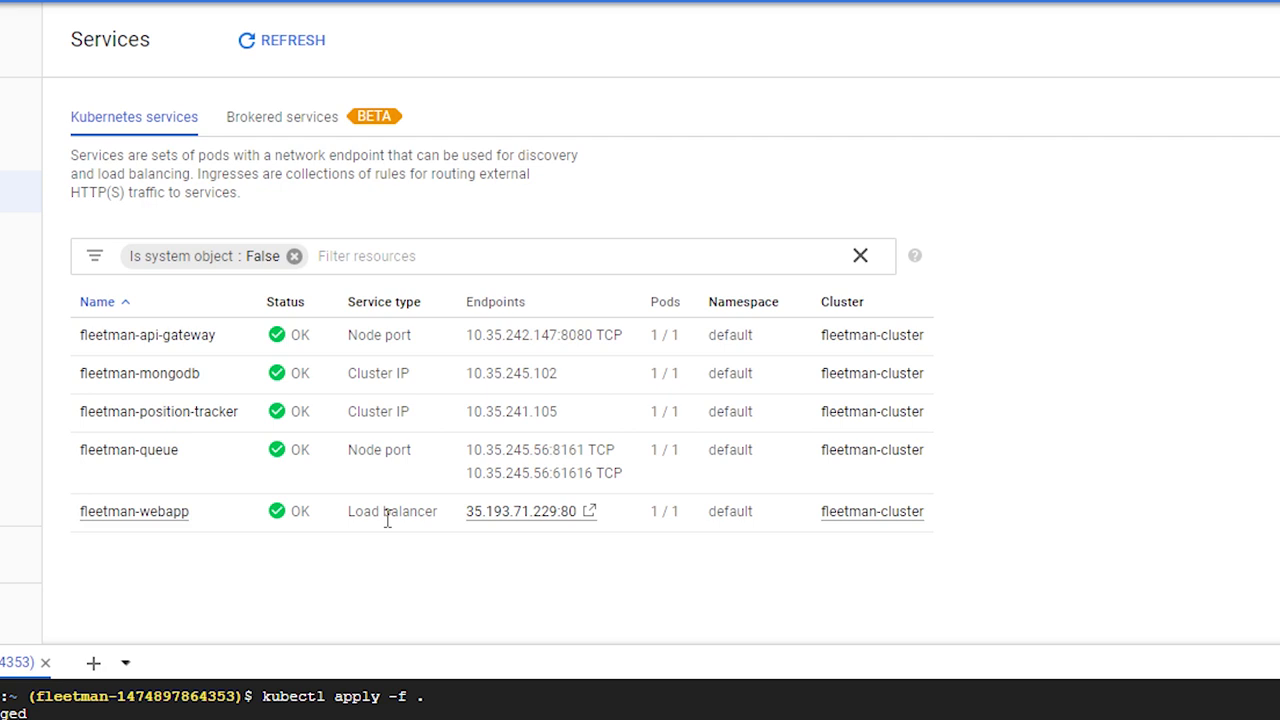
click(512, 515)
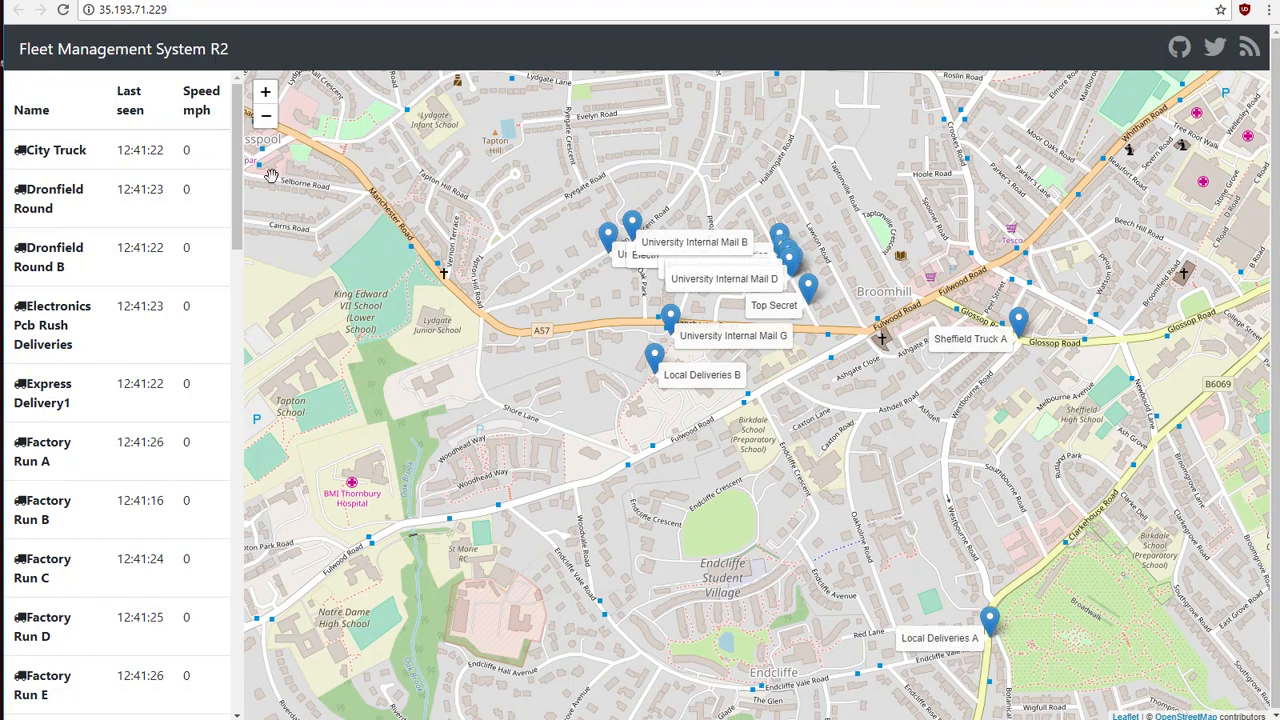
Step: Browse the vehicle list in the Fleet Management System and show Secret Service A and City Truck on the map
drag(236, 192, 234, 290)
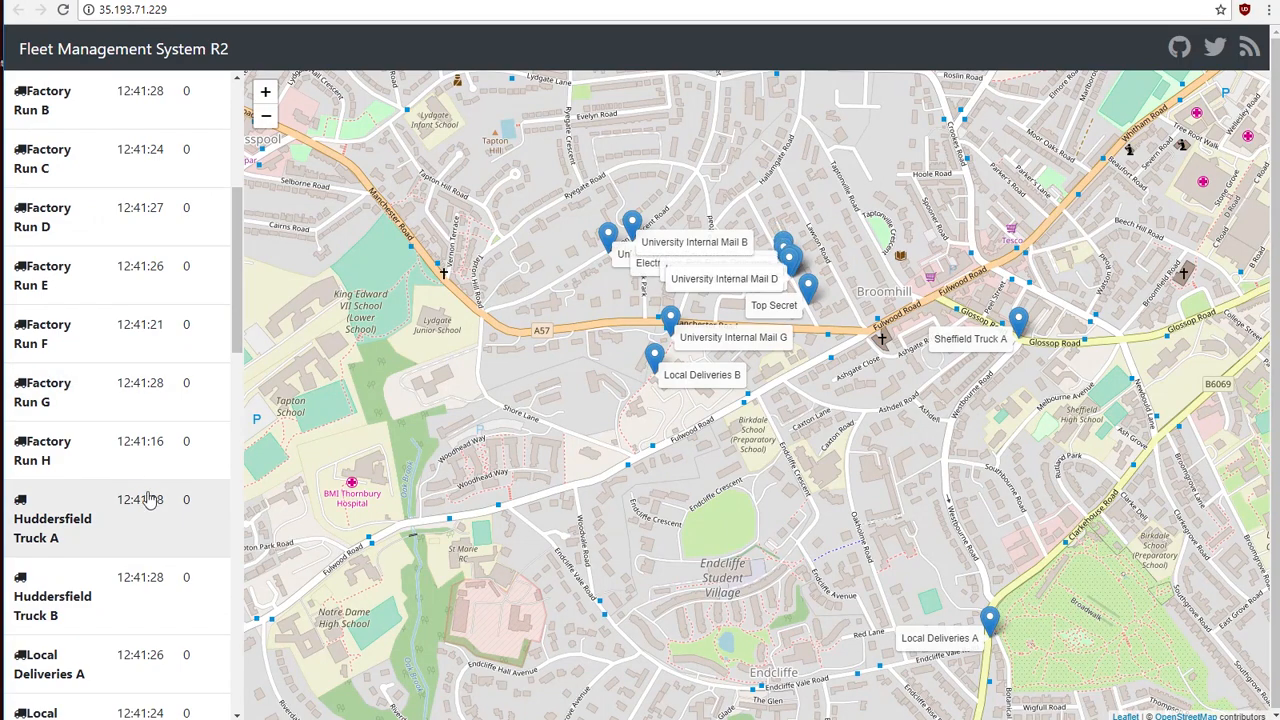
scroll(135, 488, down, 3)
click(118, 527)
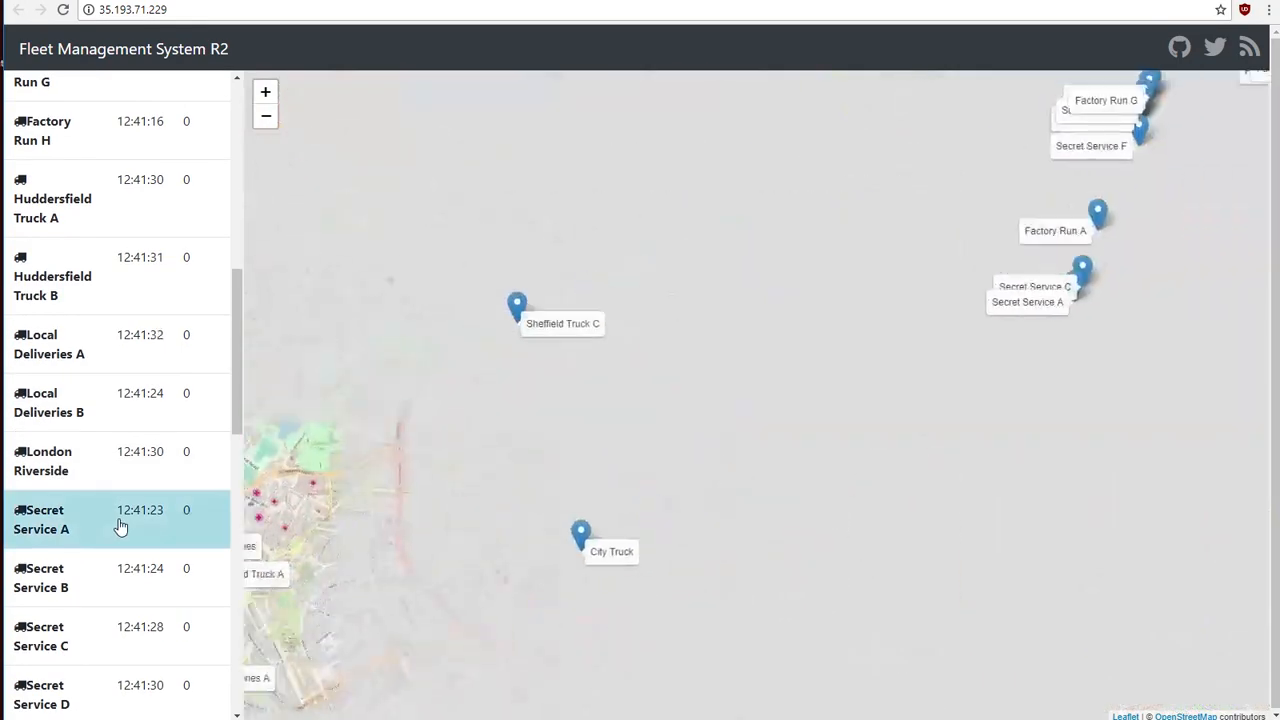
scroll(135, 330, up, 6)
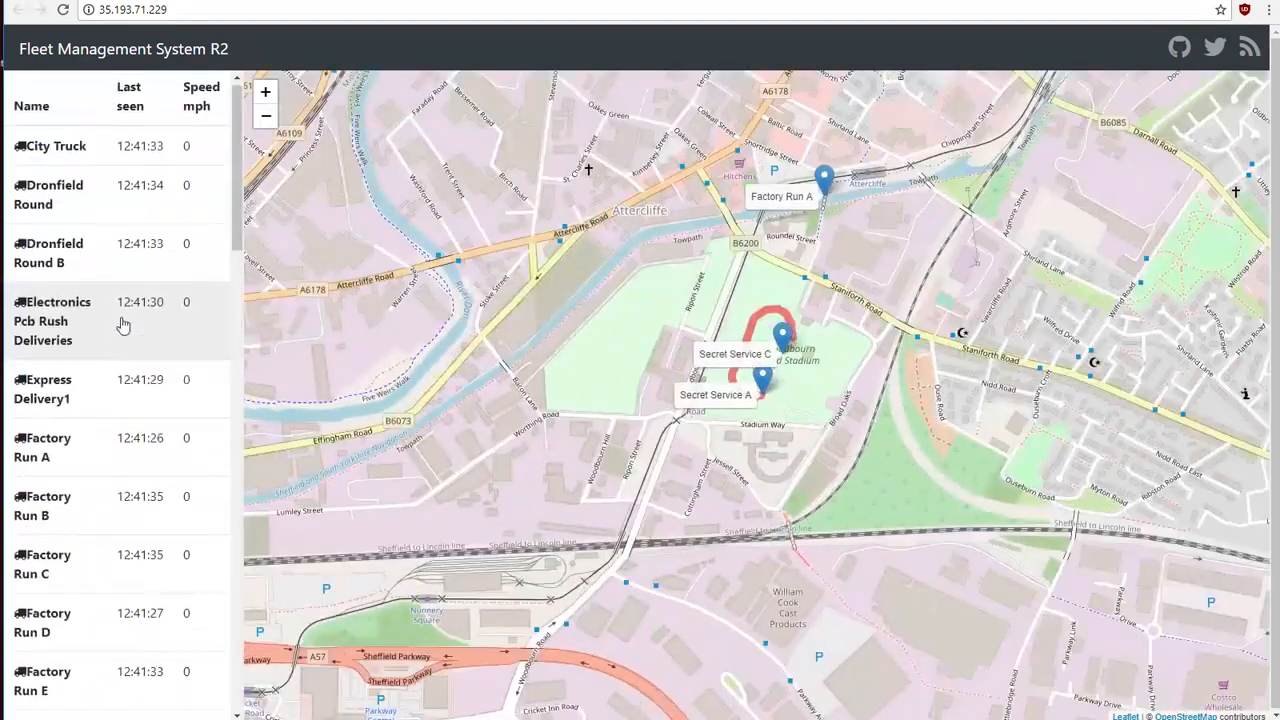
click(77, 158)
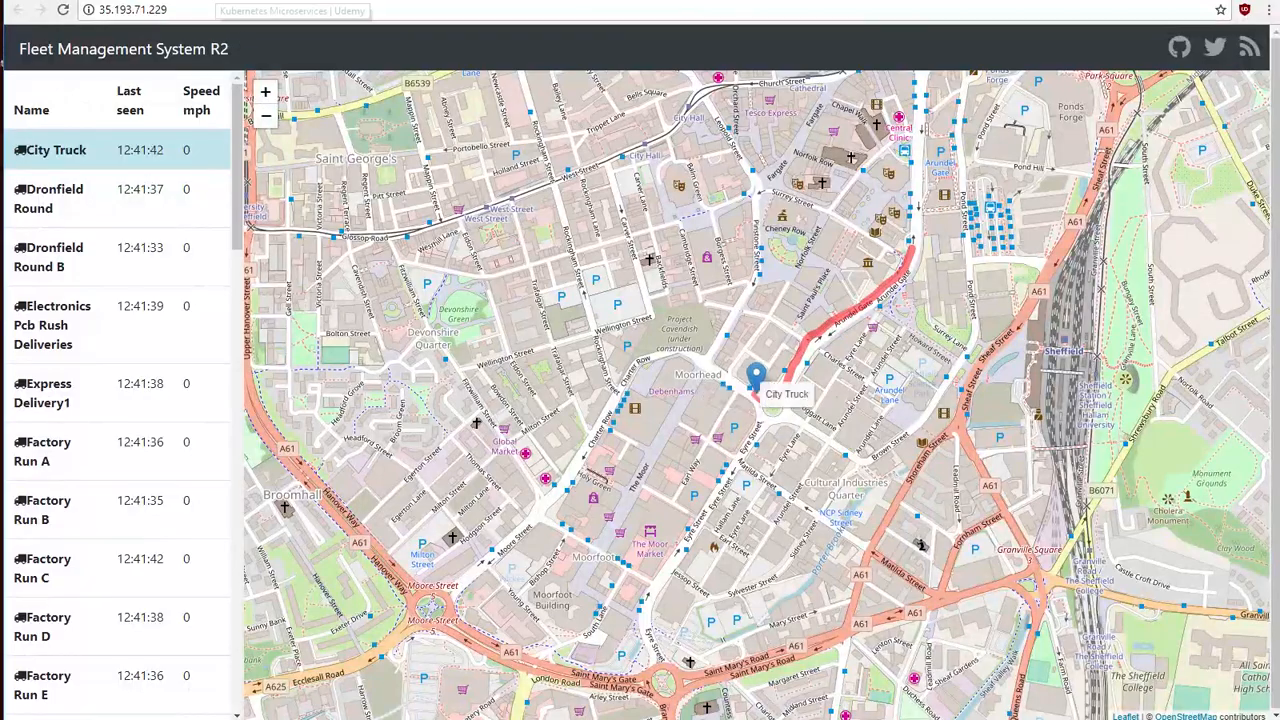
Step: Return to the Google Cloud console and open the fleetman-mongodb service's details down to its serving pods
click(522, 1)
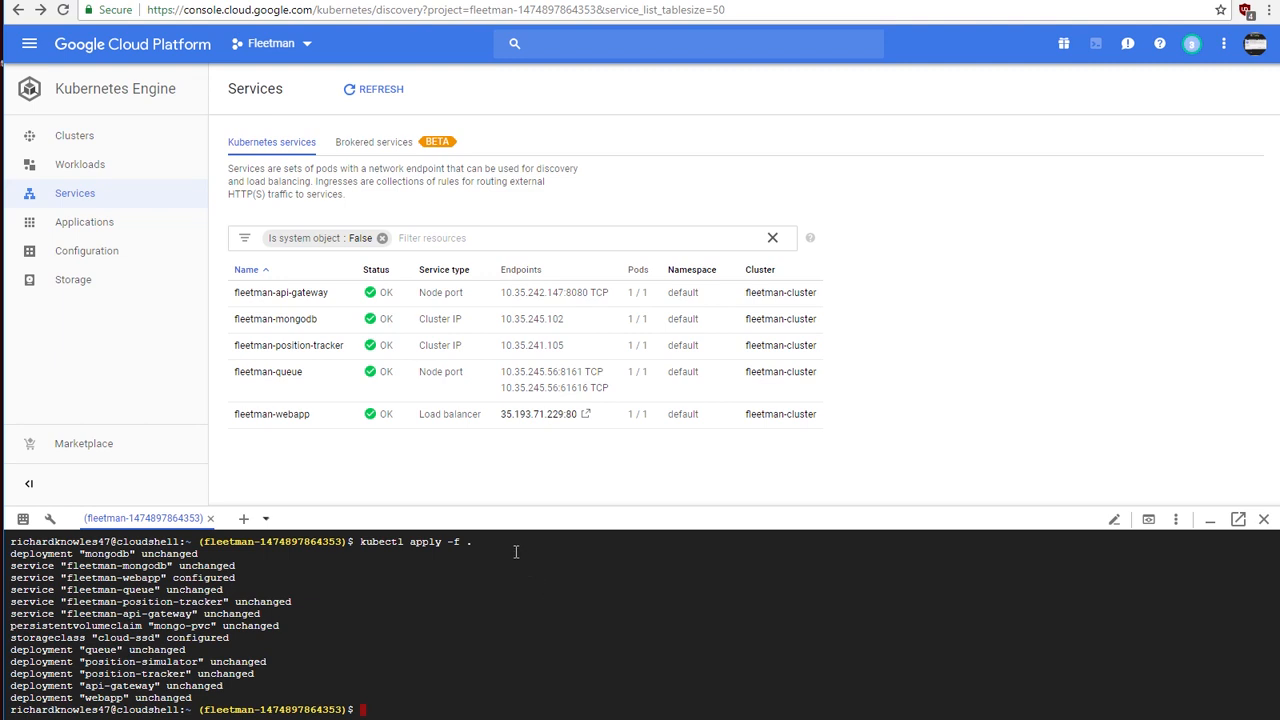
click(287, 322)
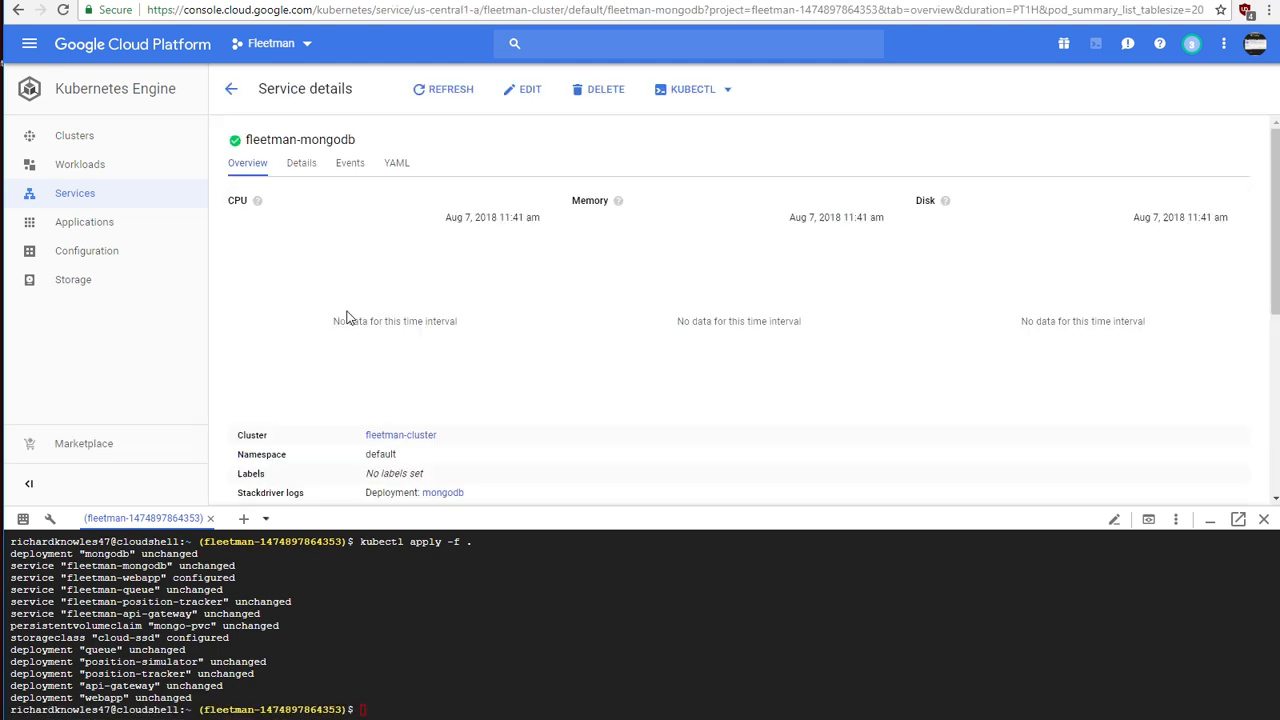
scroll(400, 370, down, 3)
scroll(392, 347, down, 3)
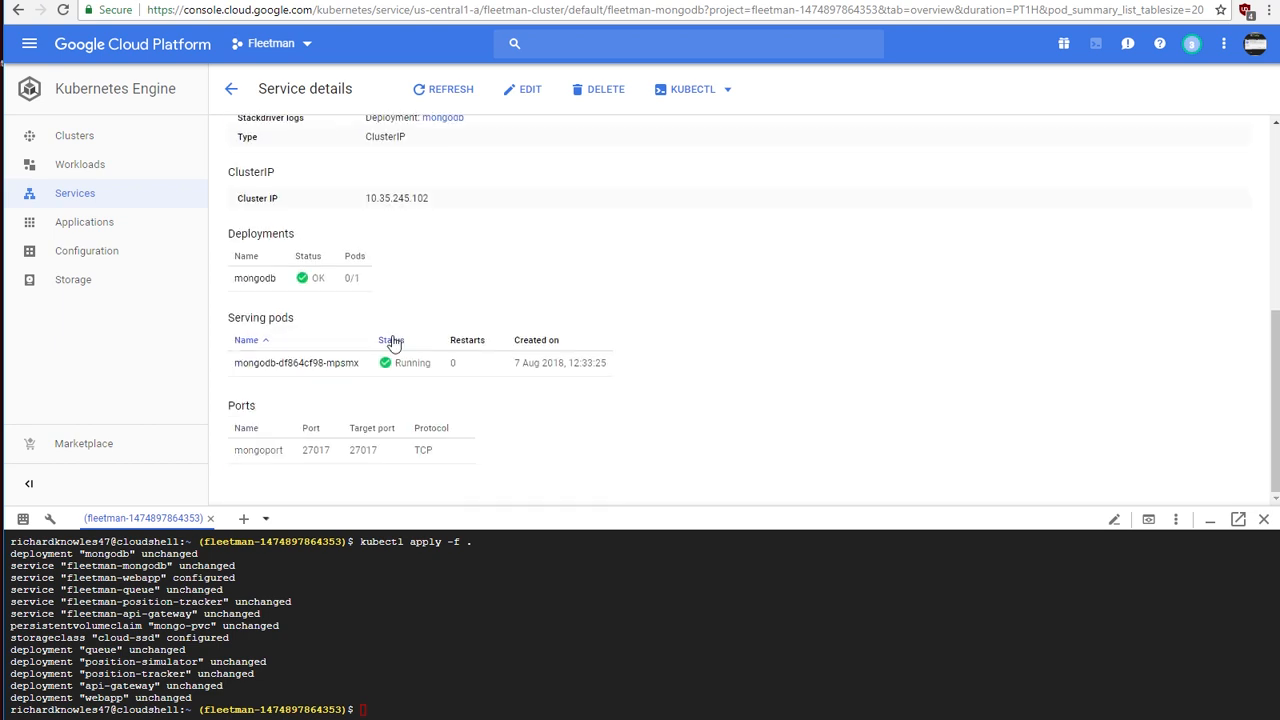
Step: Open the mongodb serving pod, review its details and containers, and delete the pod
click(292, 366)
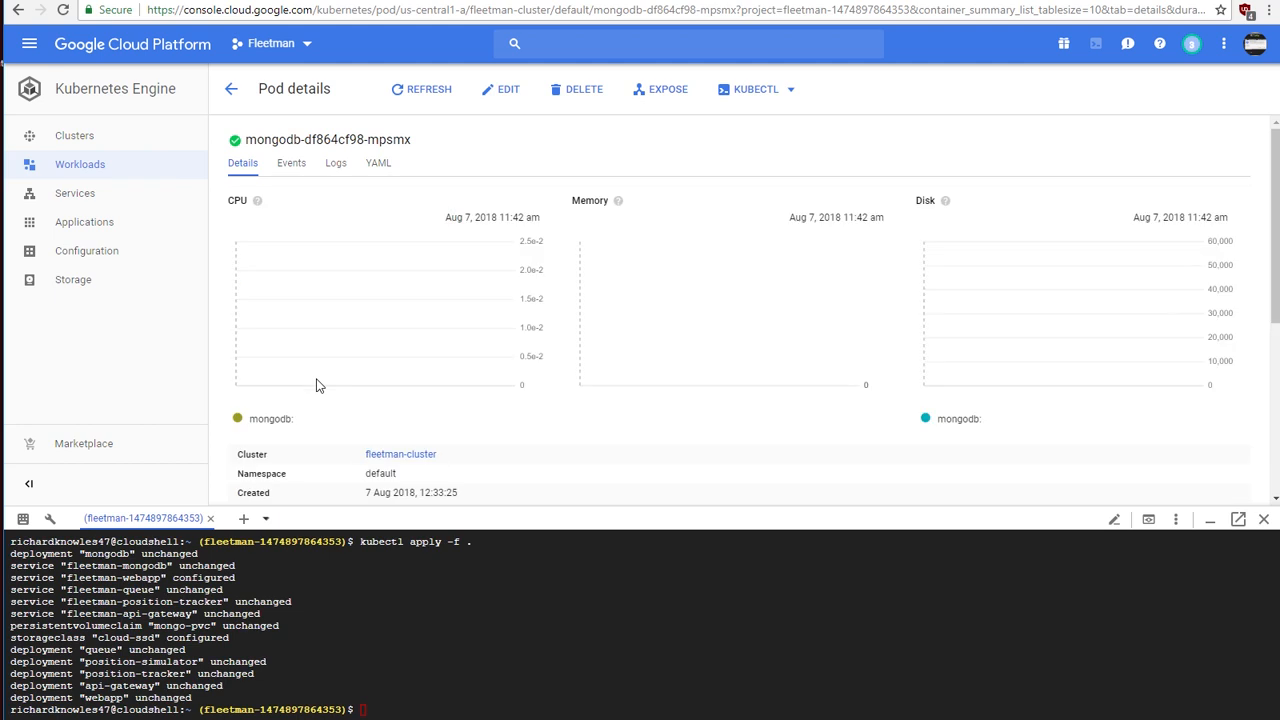
scroll(511, 335, down, 1)
scroll(511, 335, down, 6)
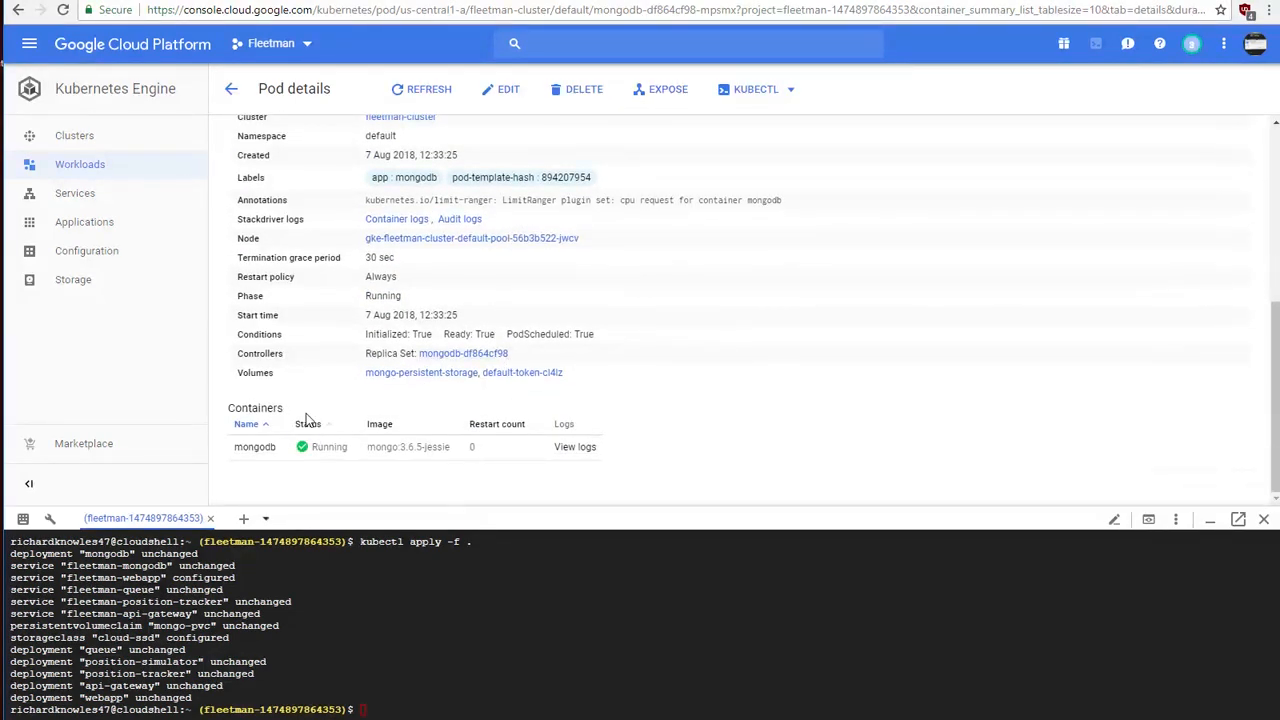
scroll(410, 410, up, 2)
scroll(420, 415, up, 5)
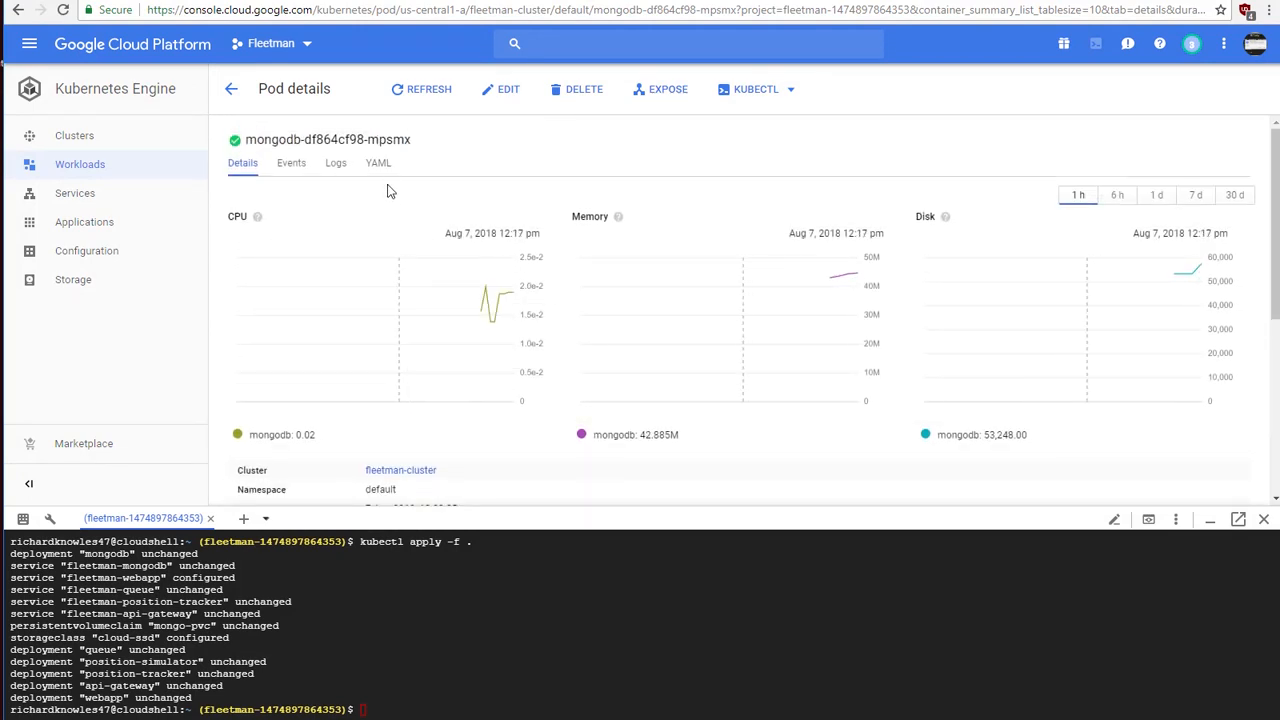
click(572, 95)
click(808, 437)
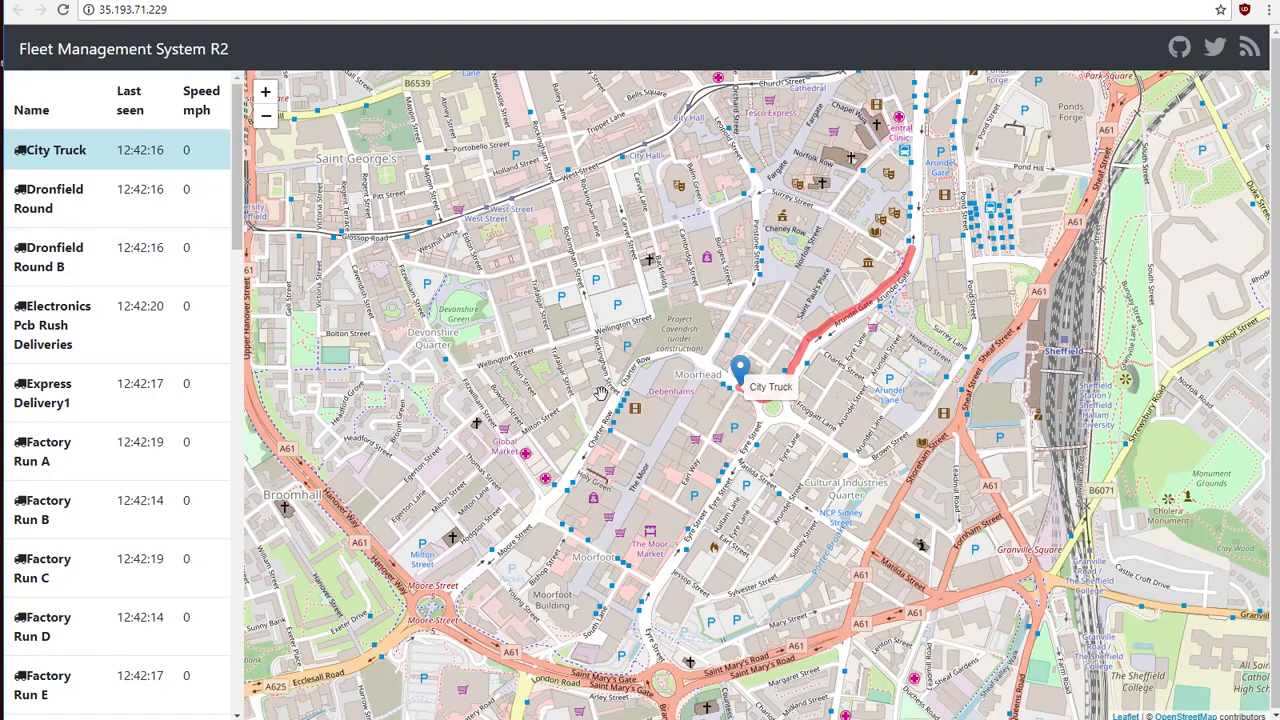
Step: Follow City Truck on the Fleet Management System map and compare its last seen time with the system clock
drag(596, 390, 472, 380)
scroll(492, 402, up, 1)
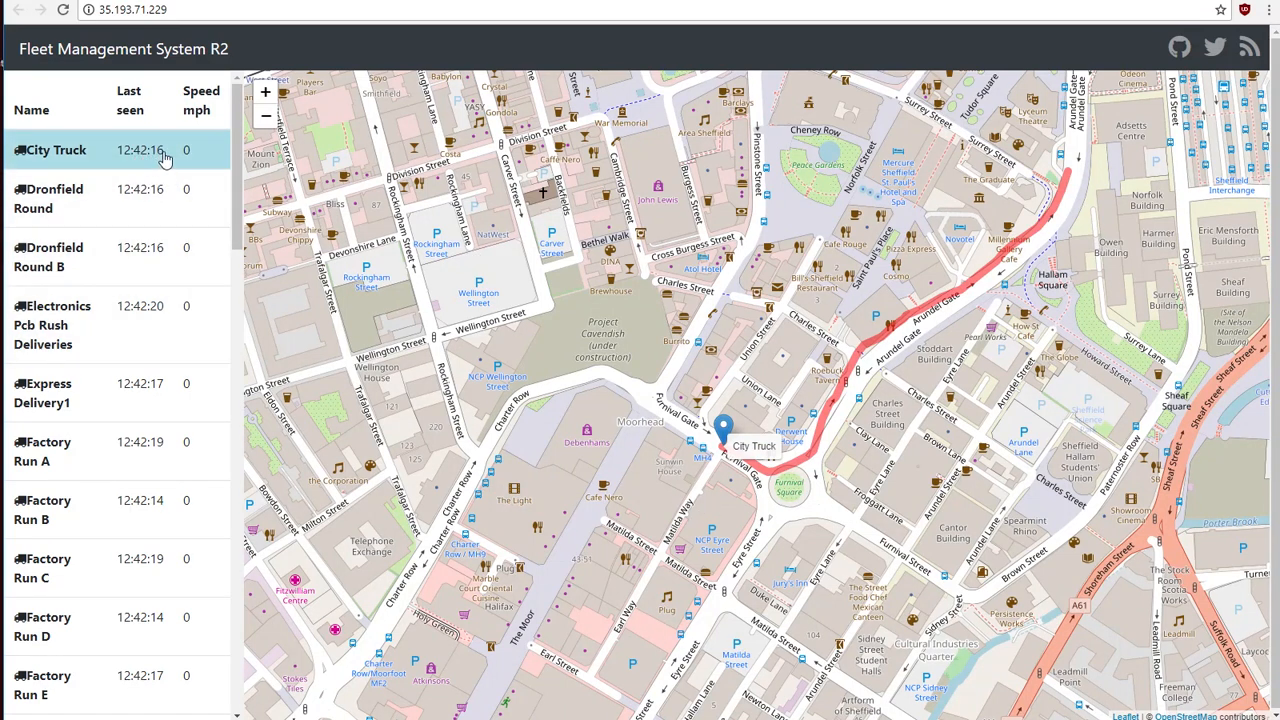
click(1279, 719)
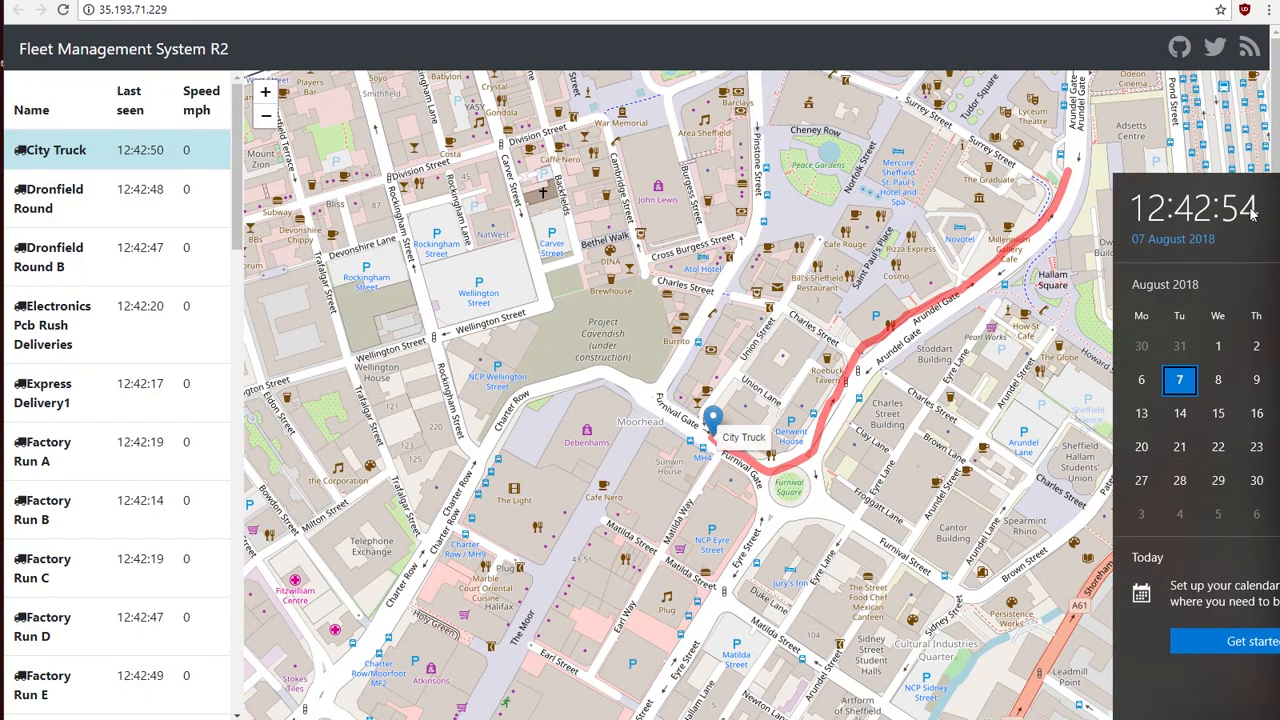
click(130, 166)
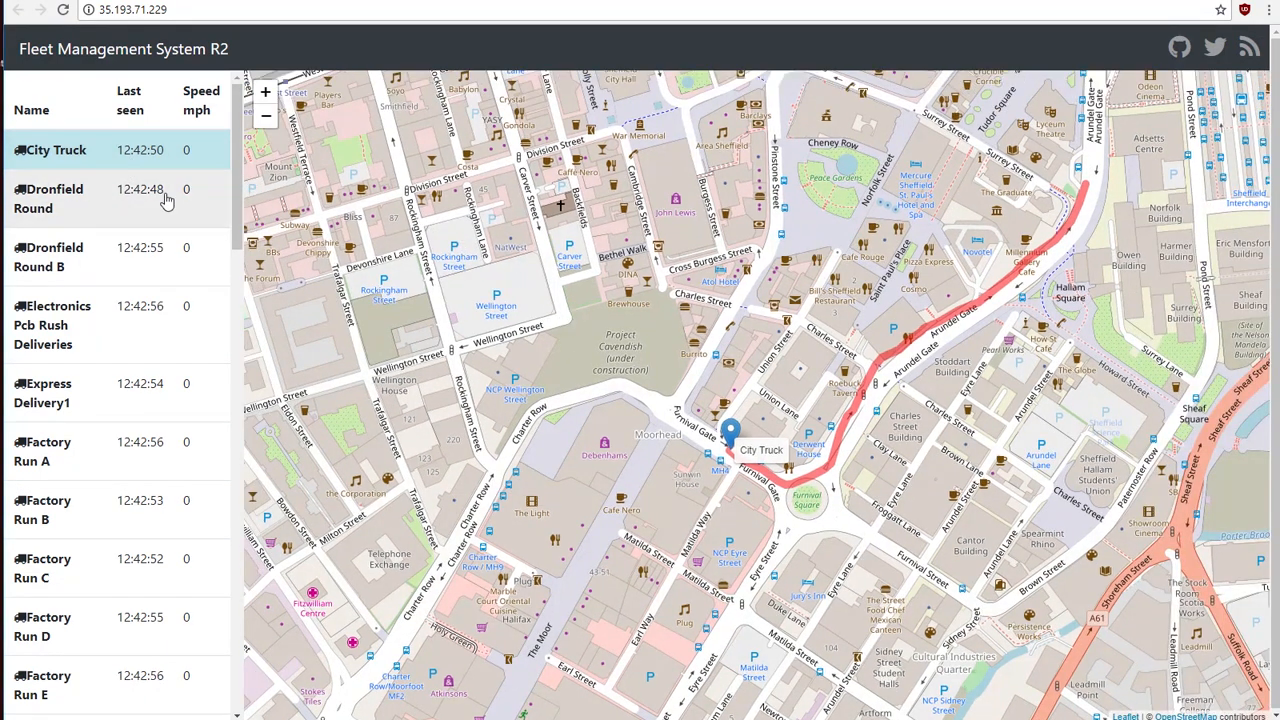
drag(642, 413, 628, 407)
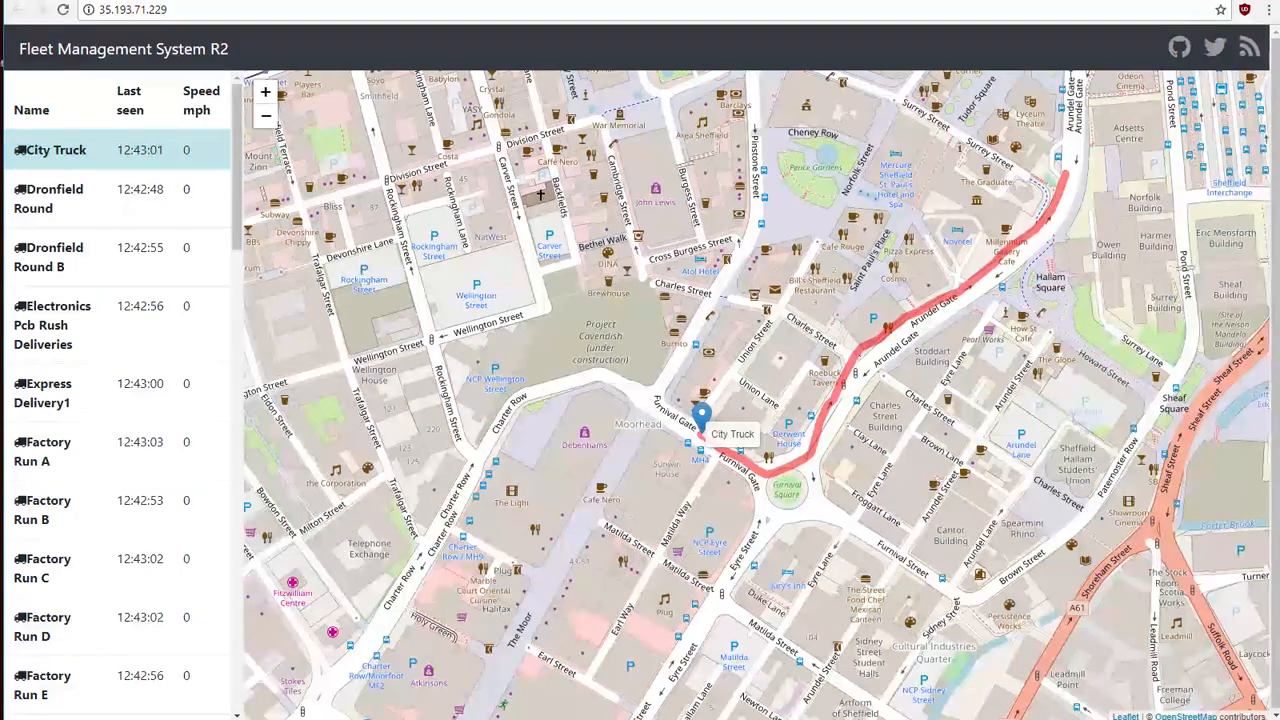
Step: Switch to the Google Cloud console and refresh the Workloads list to check the mongodb deployment's status
click(450, 1)
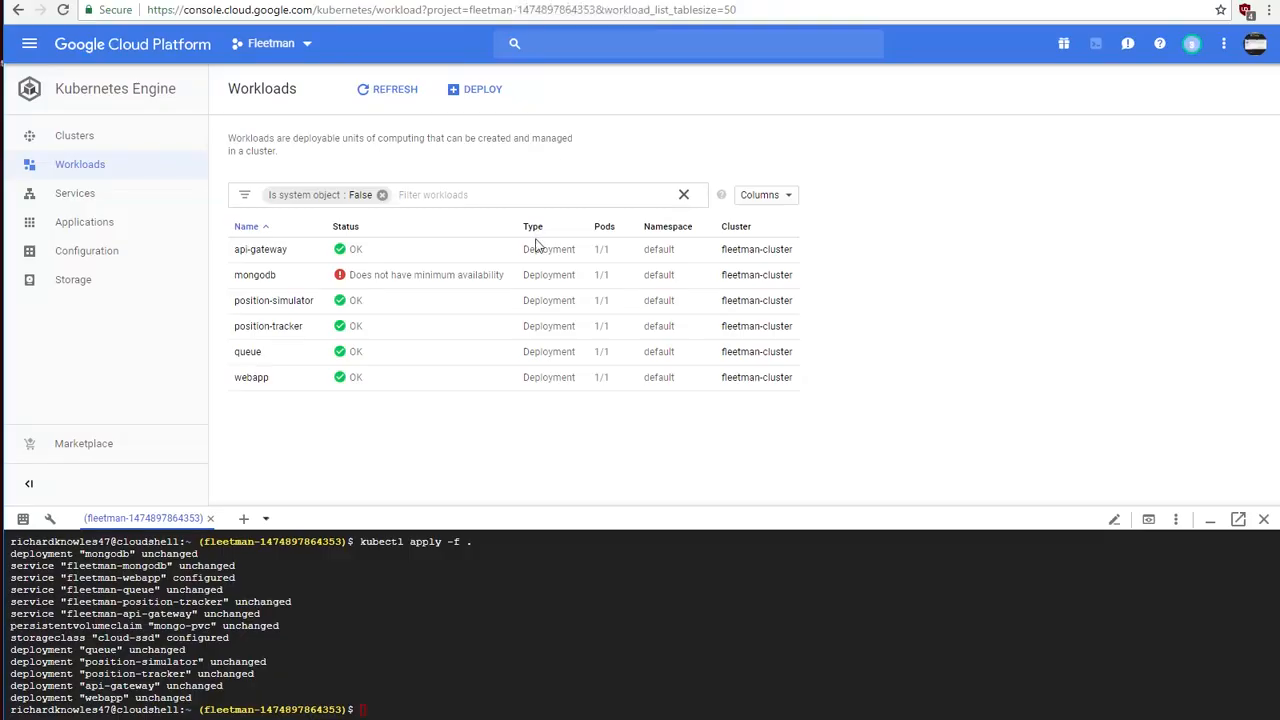
click(395, 90)
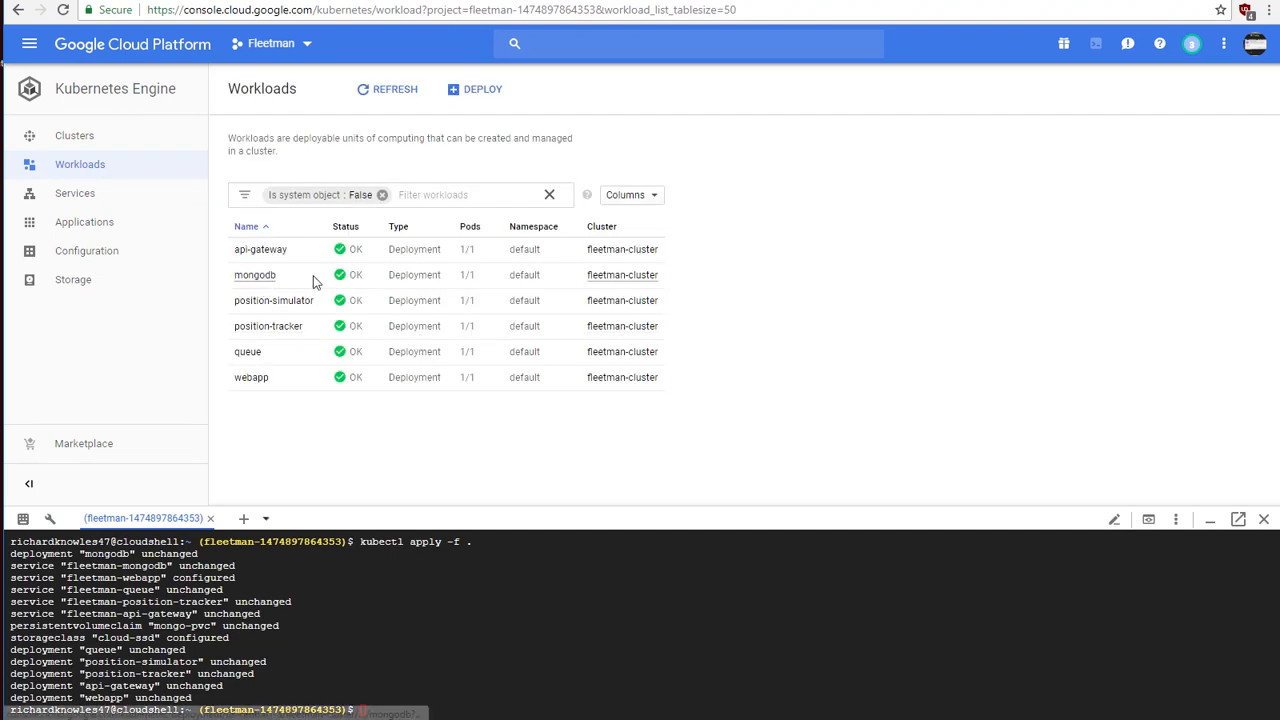
Step: Return to the Fleet Management System and show Dronfield Round and City Truck on the map to check their tracking
click(638, 1)
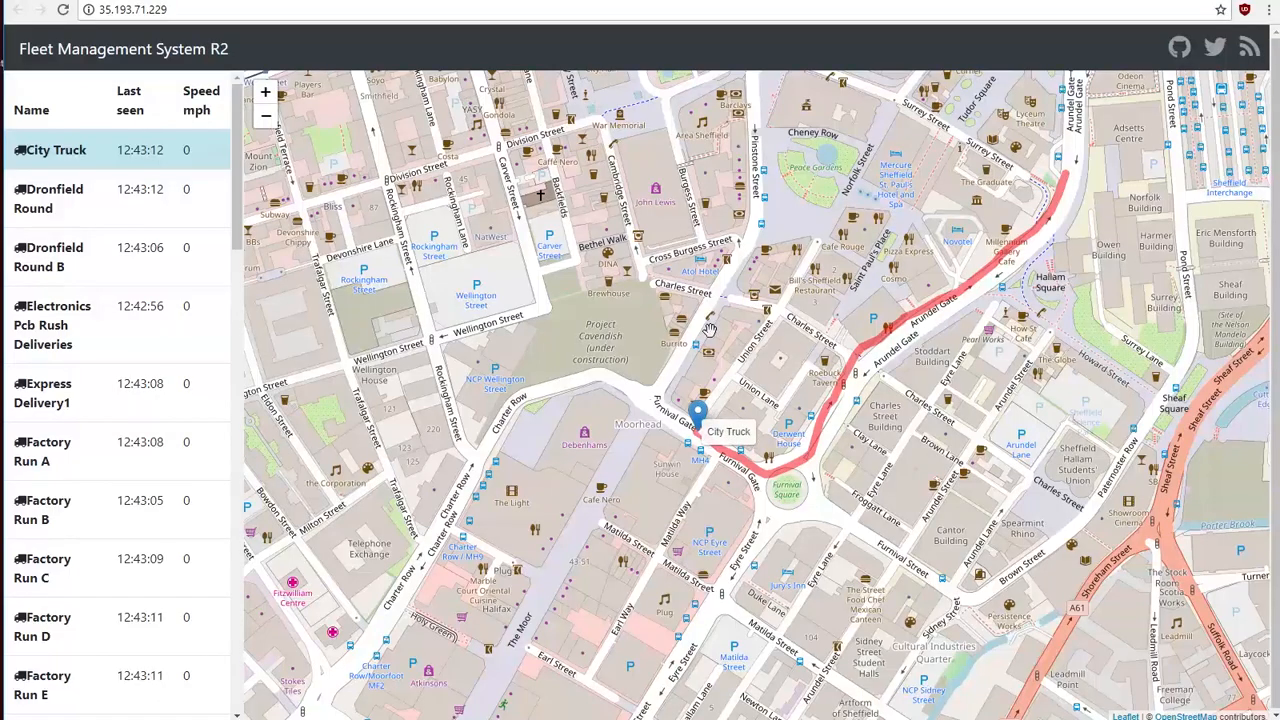
drag(784, 209, 660, 240)
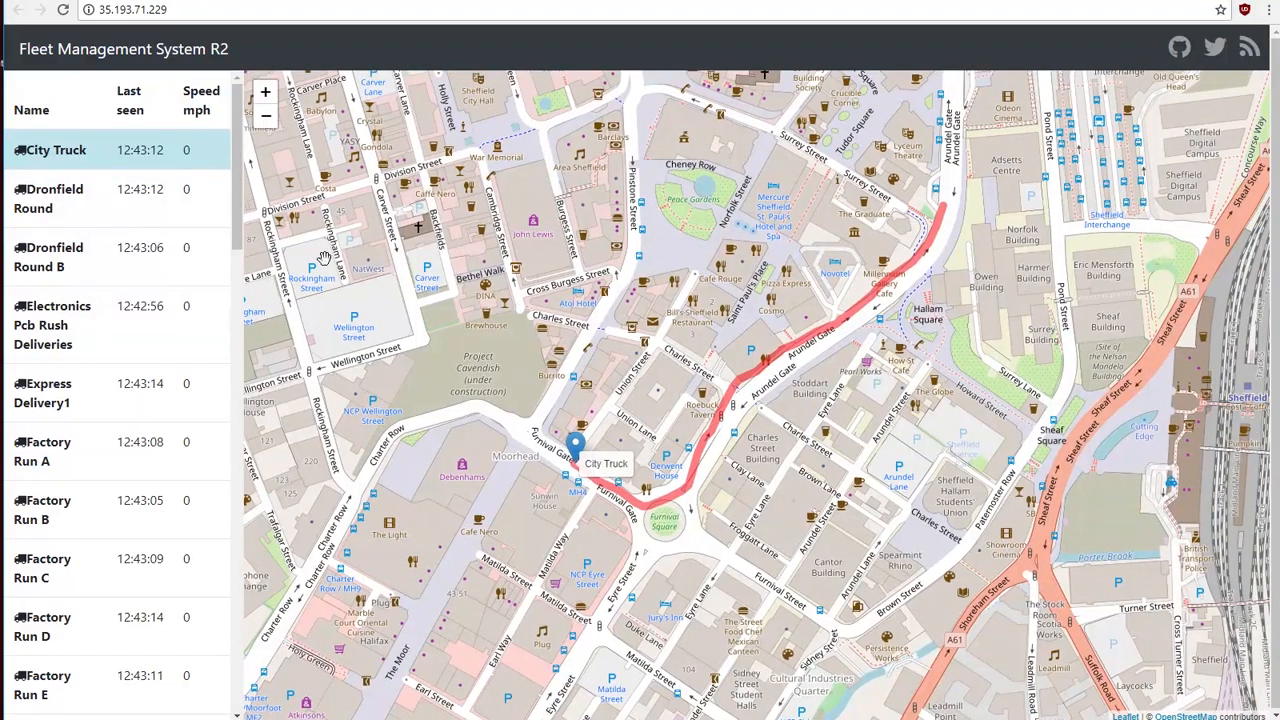
click(90, 206)
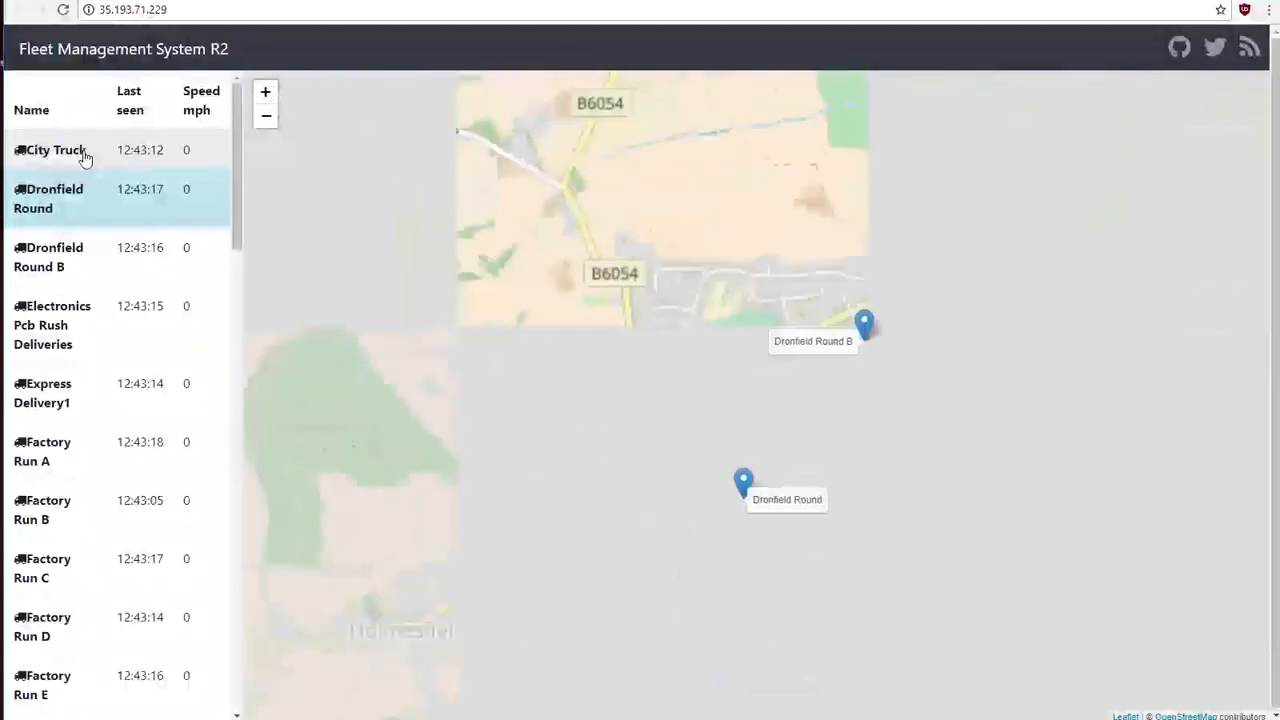
click(86, 156)
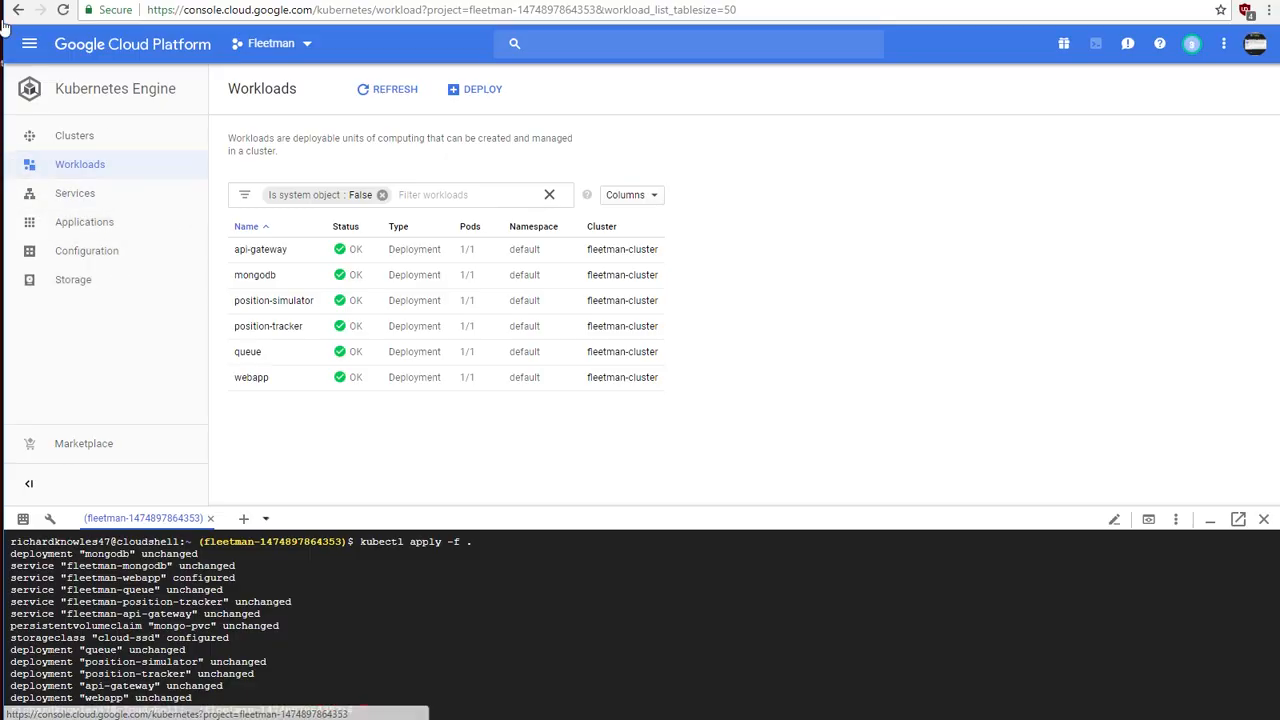
Step: Open the project's Billing overview in the Google Cloud console to check the remaining credits
click(27, 48)
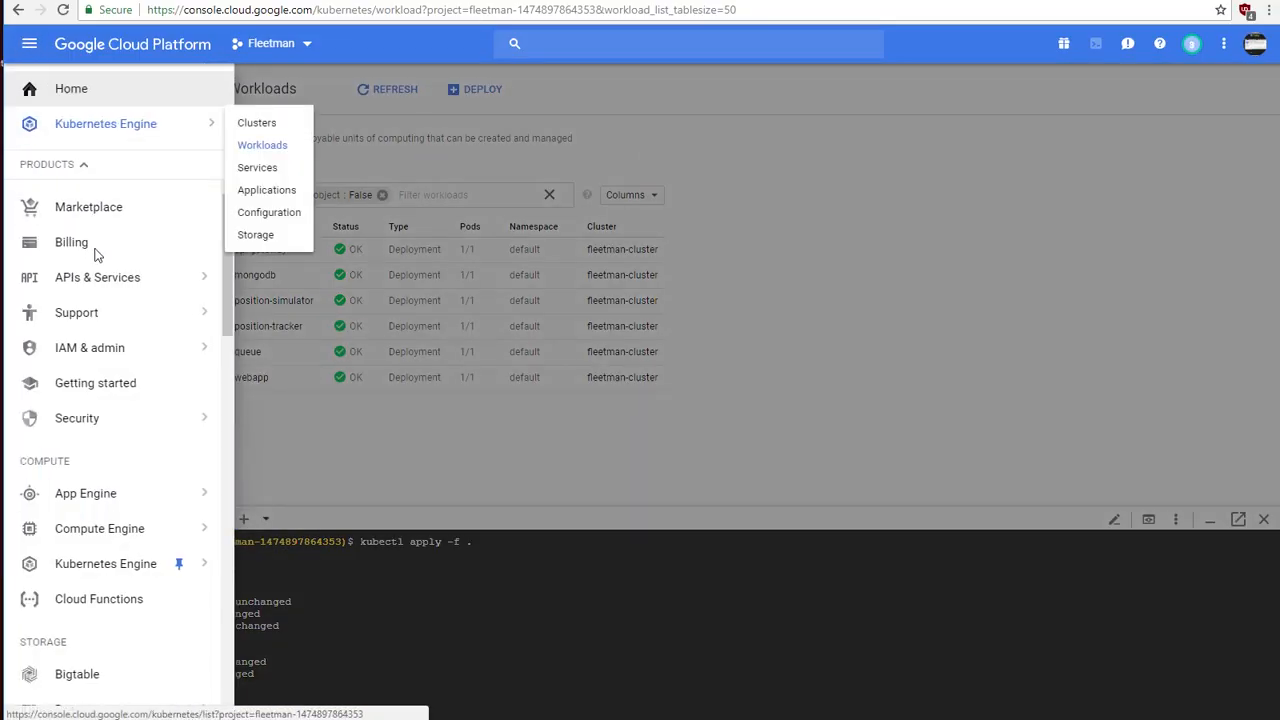
click(80, 244)
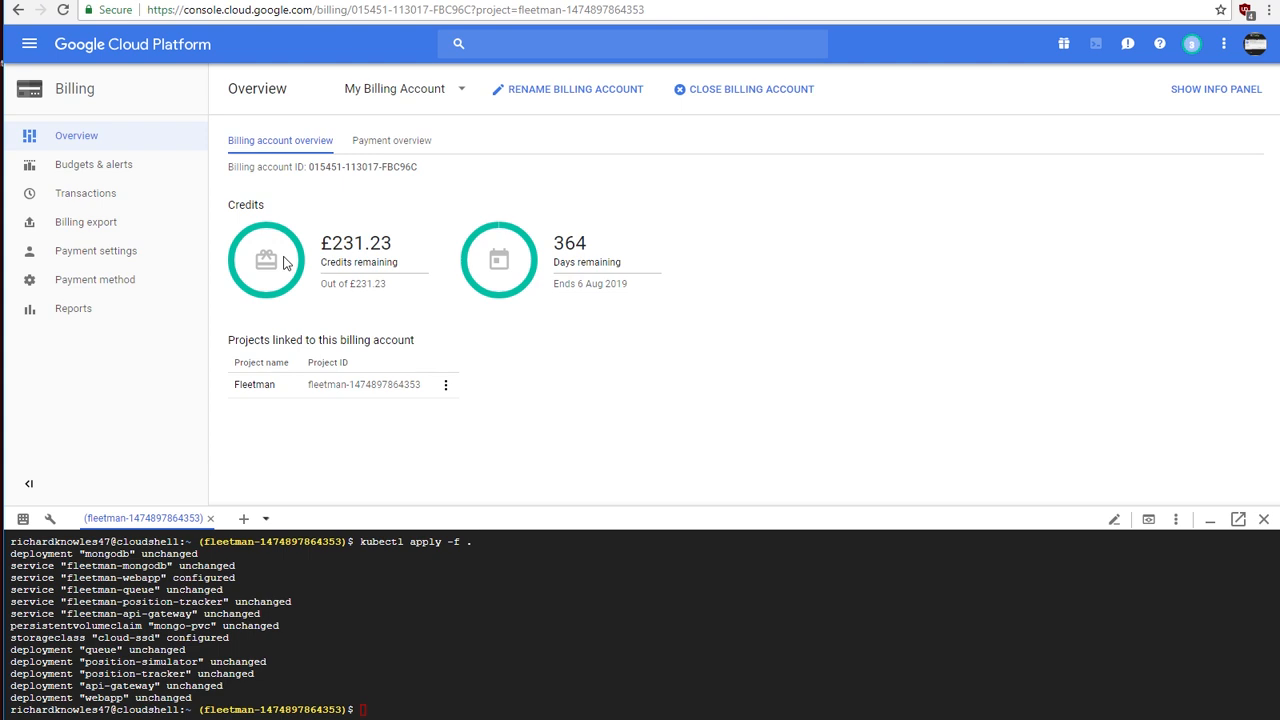
Step: Go to the Kubernetes Engine clusters list and delete fleetman-cluster
click(20, 42)
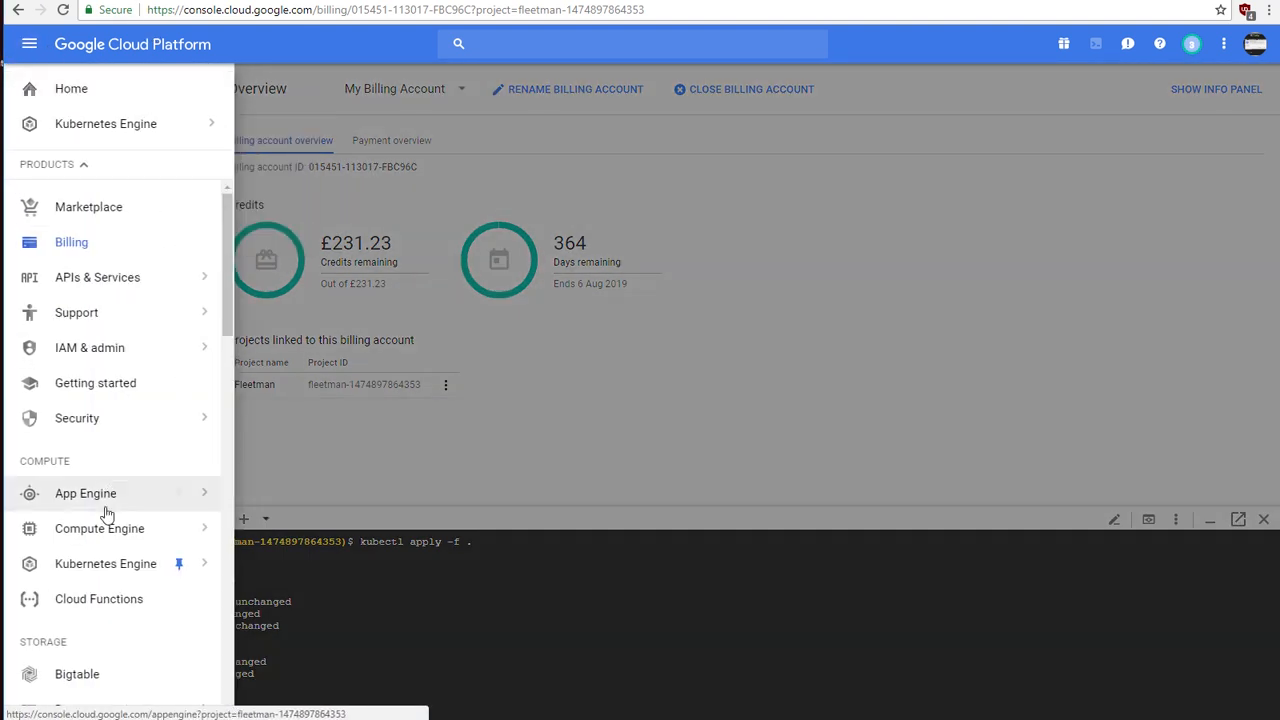
click(115, 570)
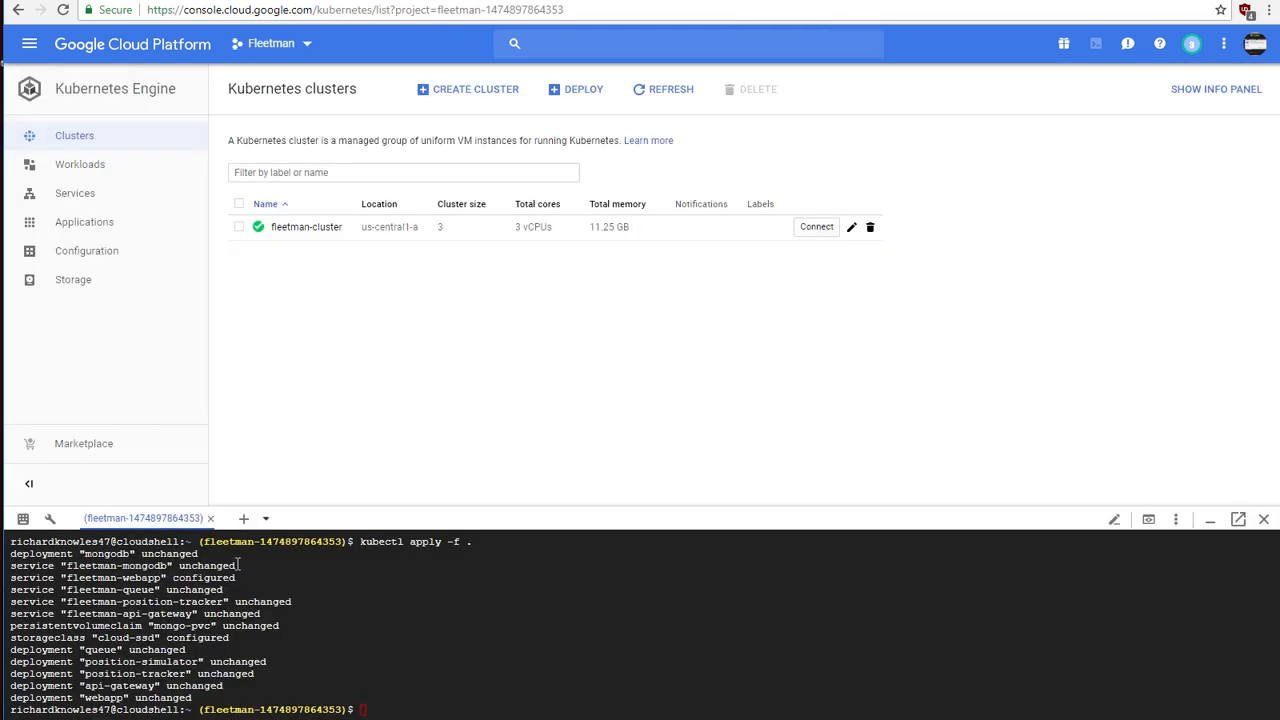
click(239, 227)
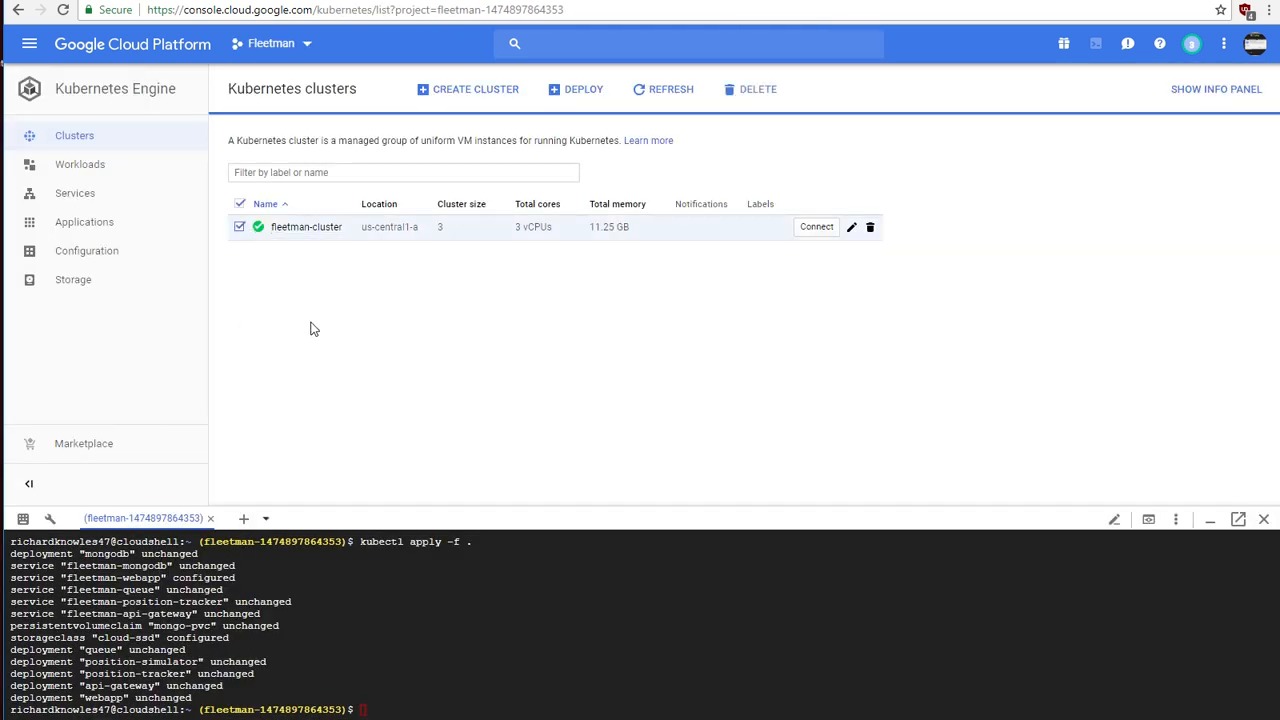
click(870, 227)
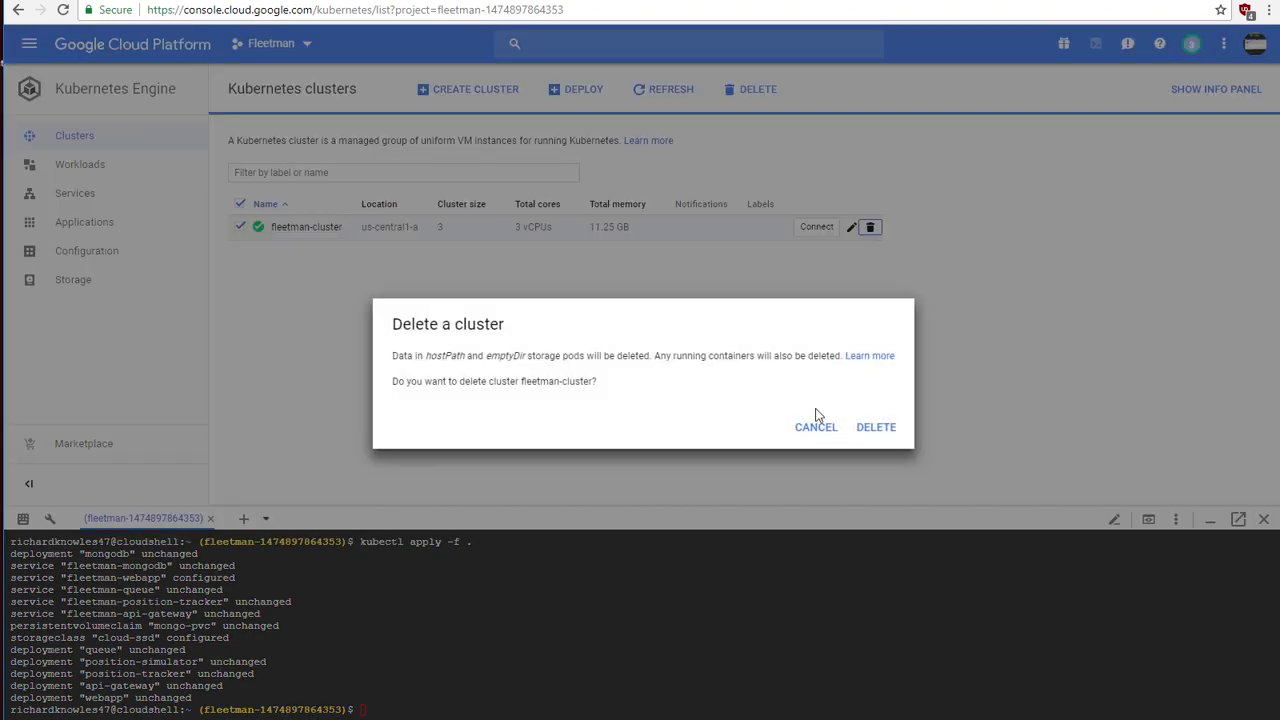
click(876, 432)
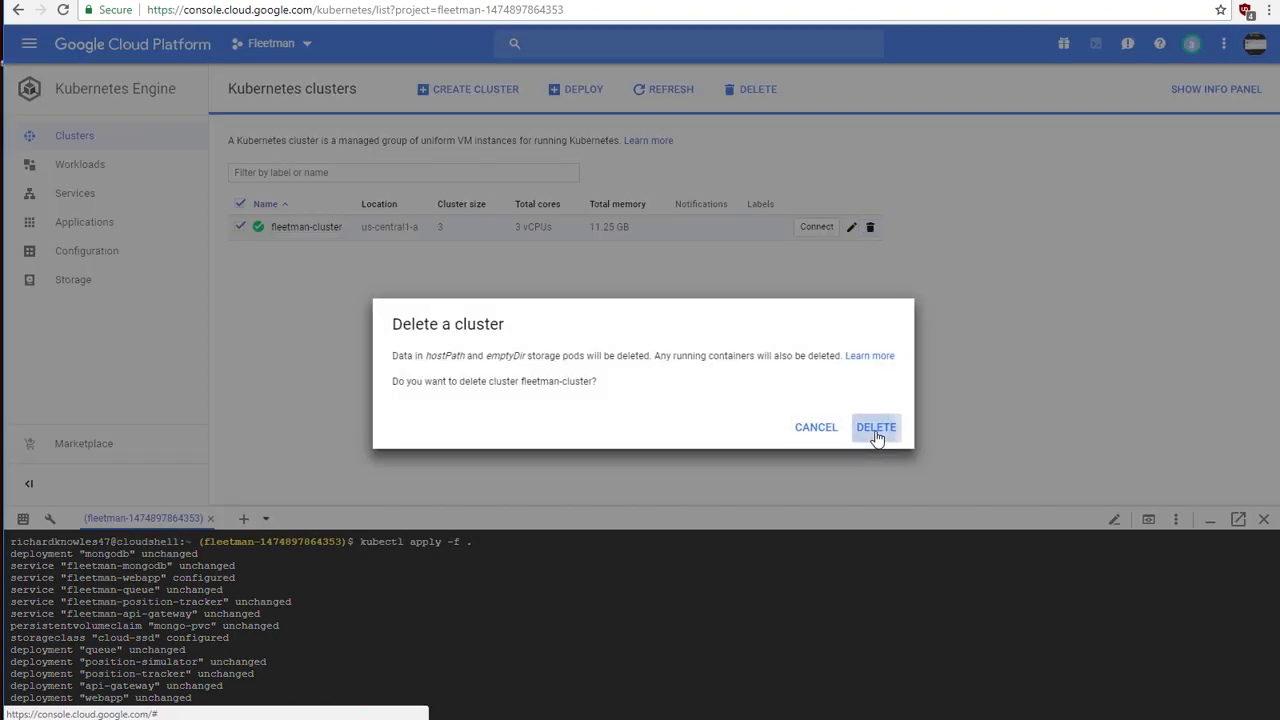